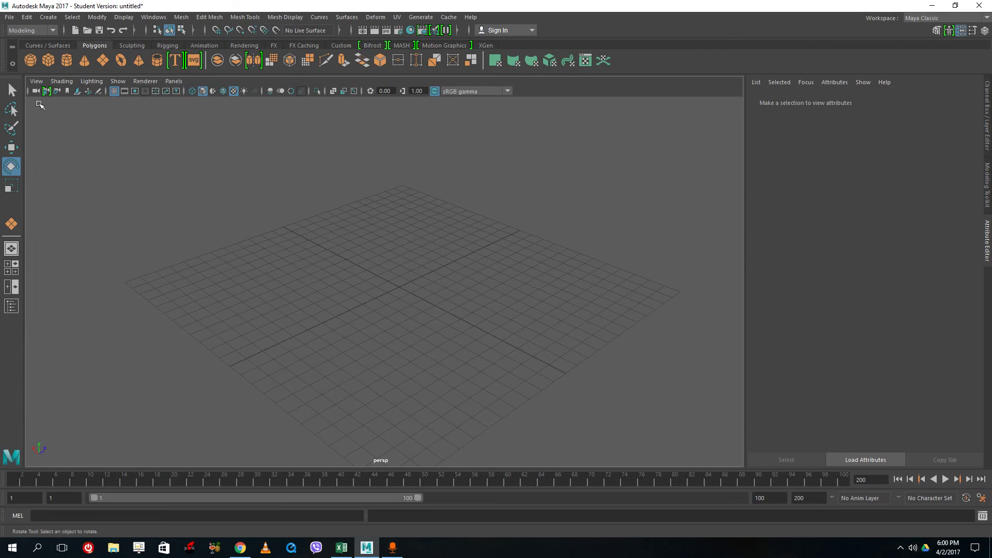
Create a new project named TutorTubeProject on the Desktop with the default folder locations
click(9, 20)
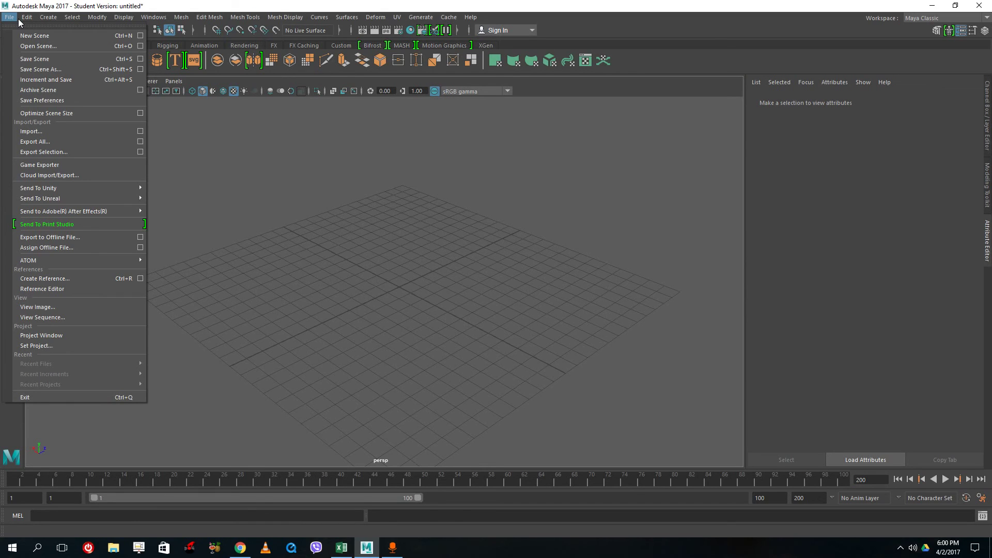
click(53, 337)
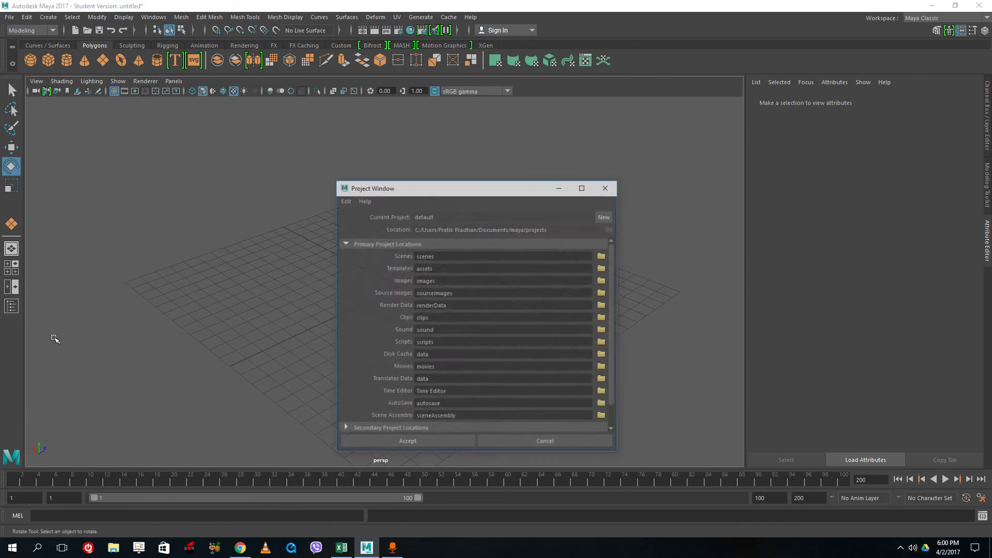
click(603, 216)
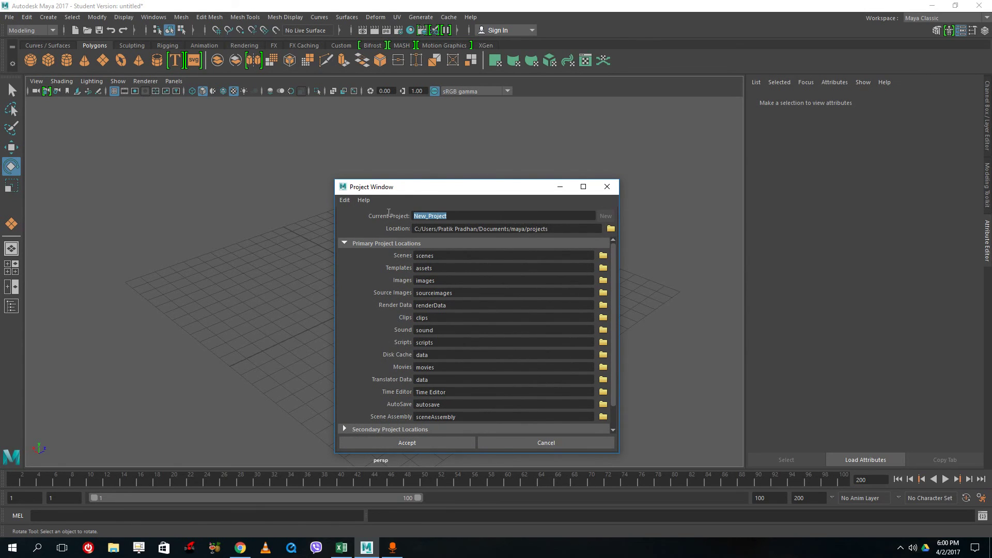
text(TutorTubeProject)
click(611, 228)
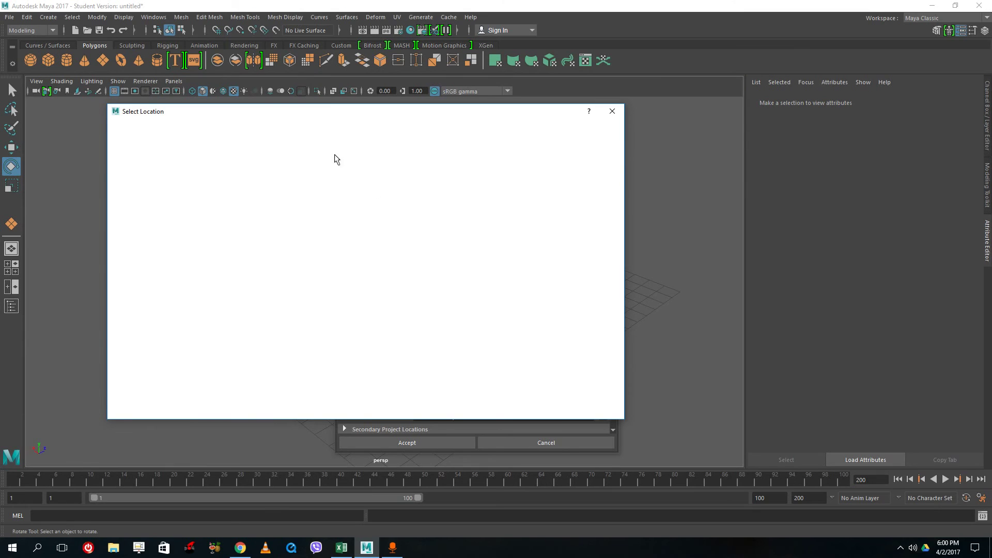
click(133, 161)
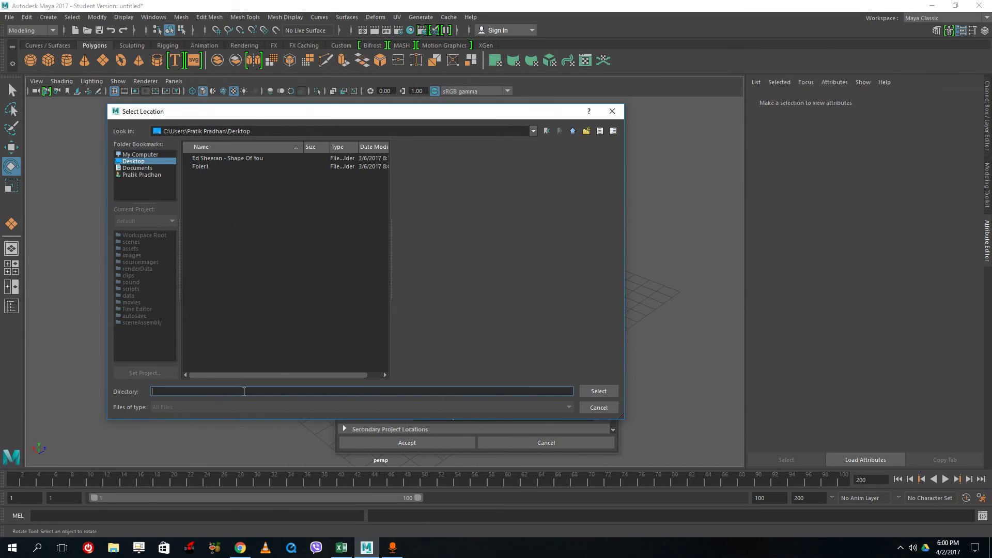
click(601, 391)
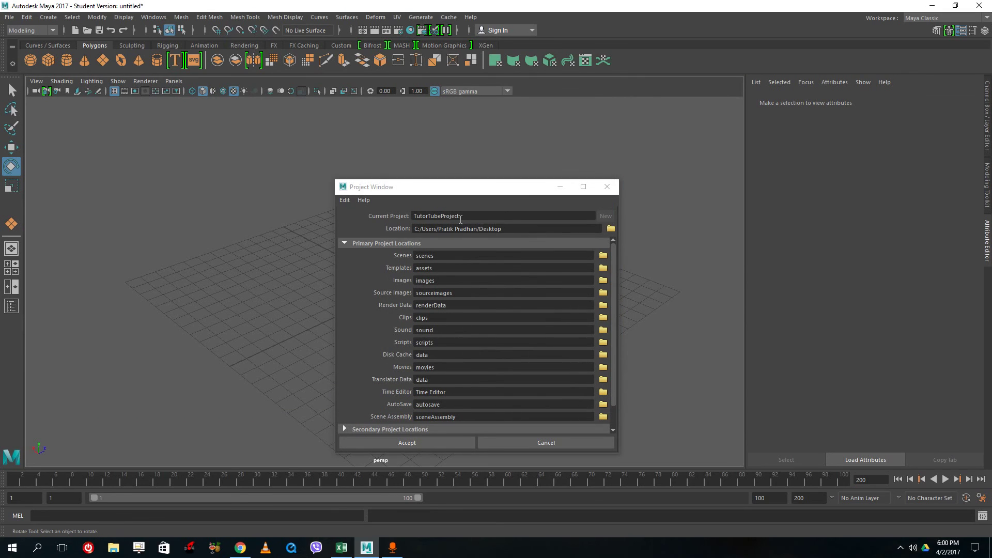
click(428, 442)
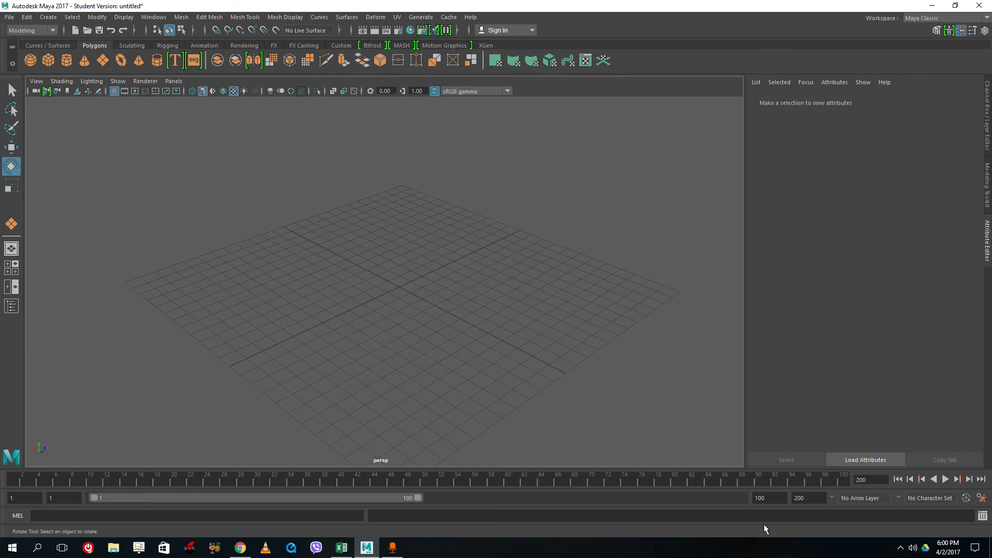
Examine the contents of the TutorTubeProject folder on the desktop, including its scenes subfolder, and return to Maya
click(975, 547)
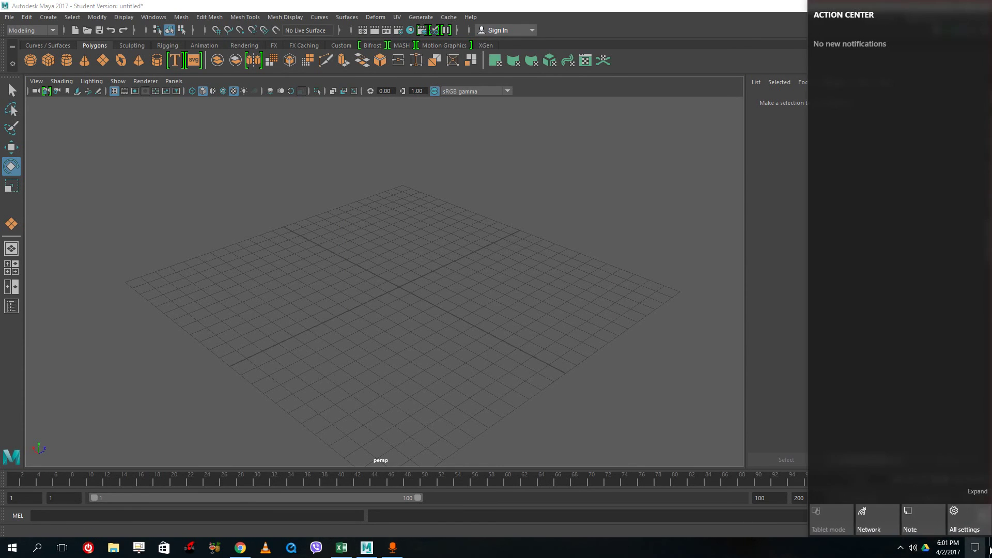
click(989, 549)
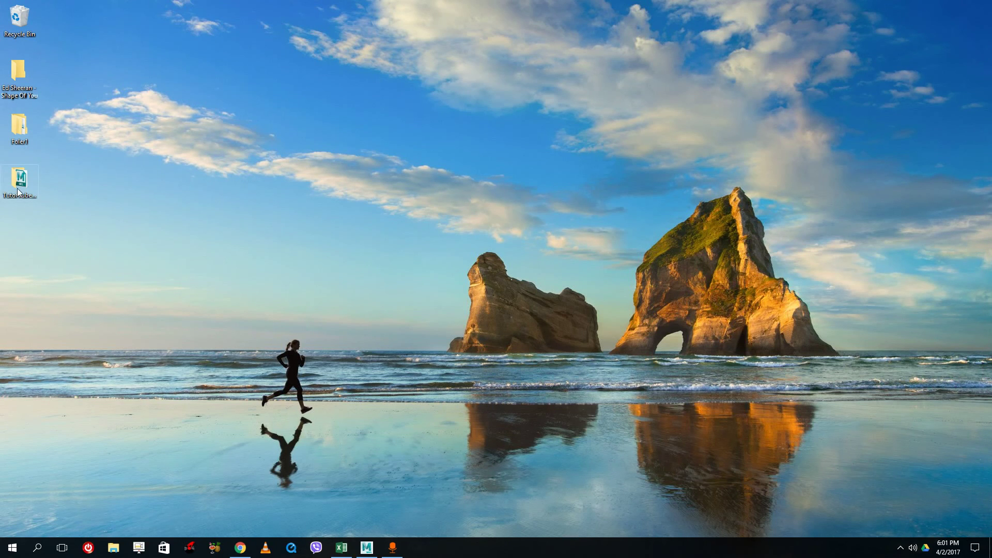
mouse_move(20, 187)
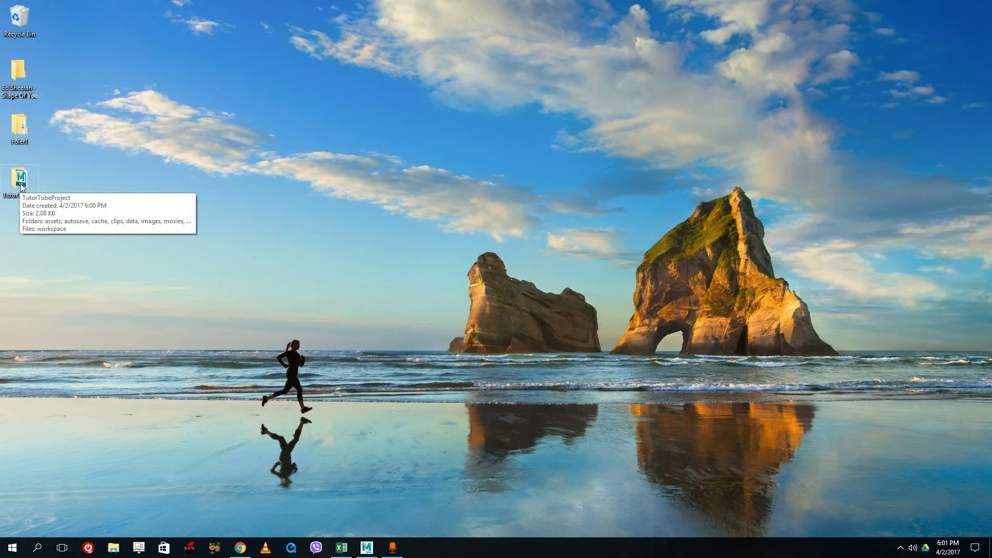
double_click(21, 187)
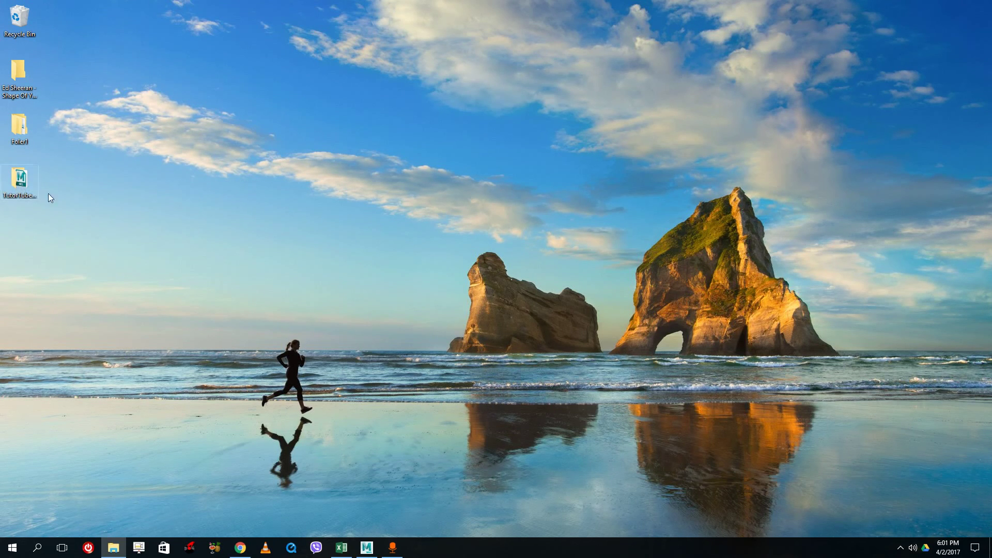
drag(757, 249, 344, 39)
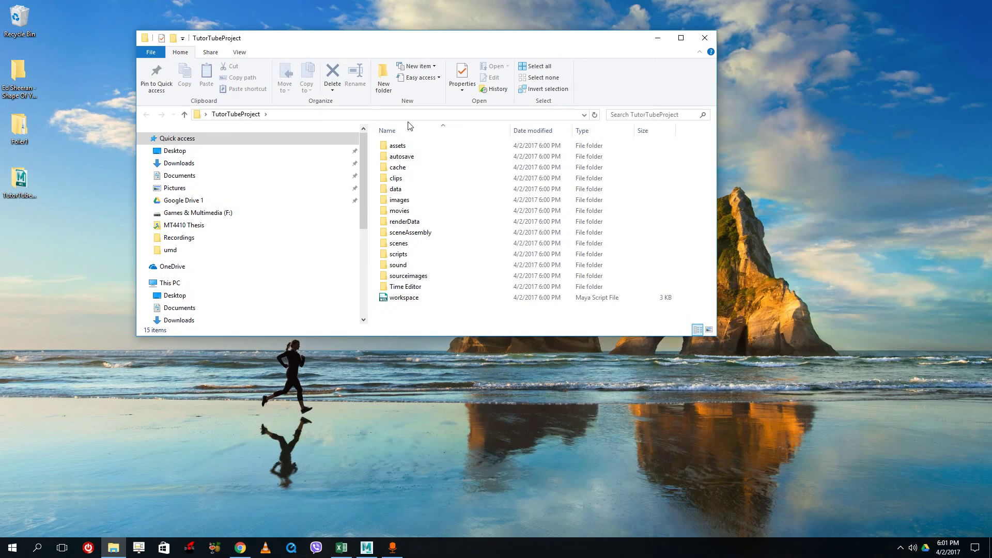
click(408, 156)
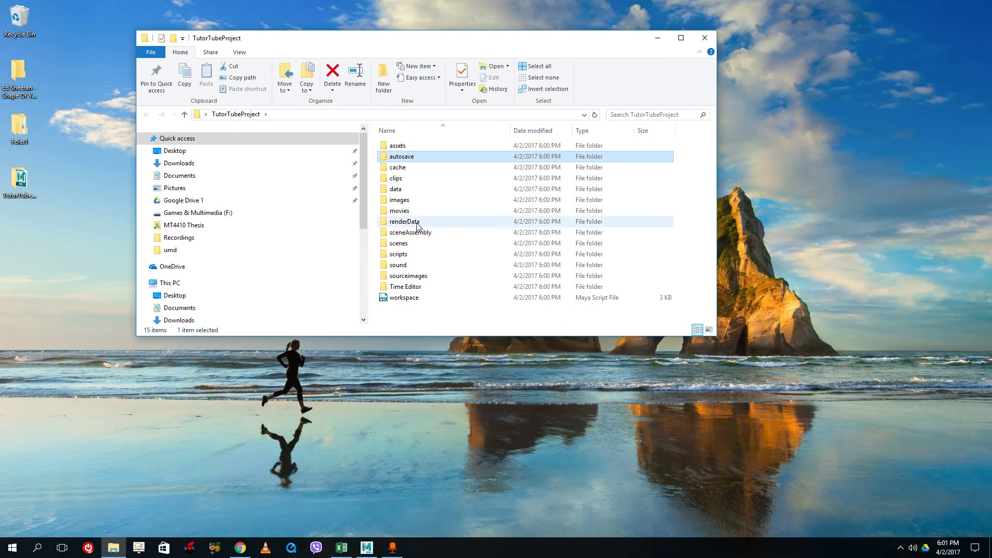
double_click(414, 243)
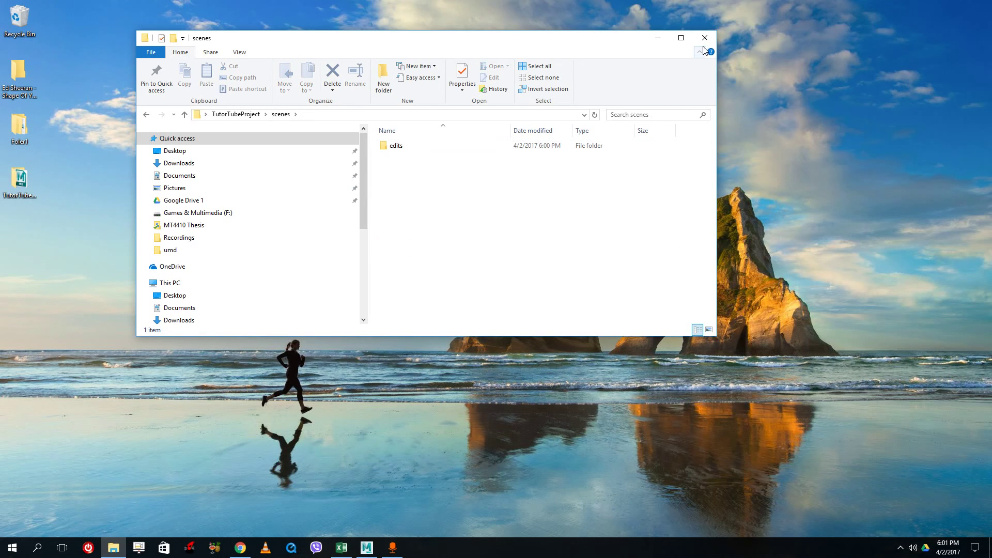
click(258, 116)
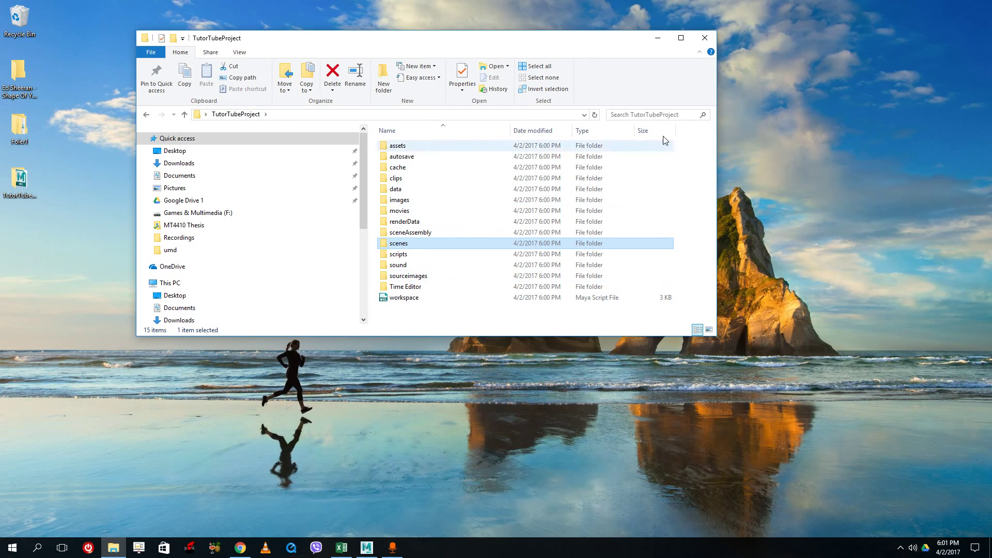
click(706, 38)
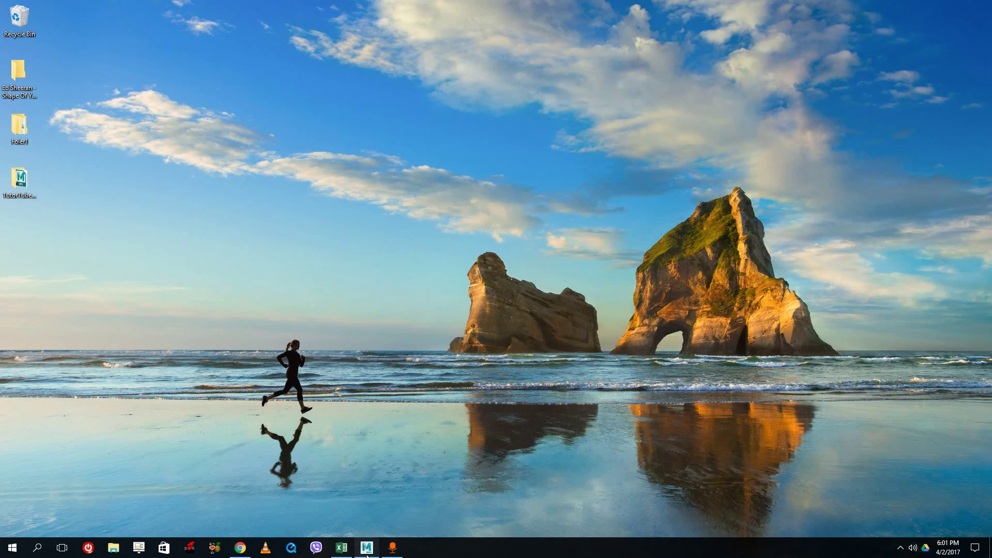
click(367, 554)
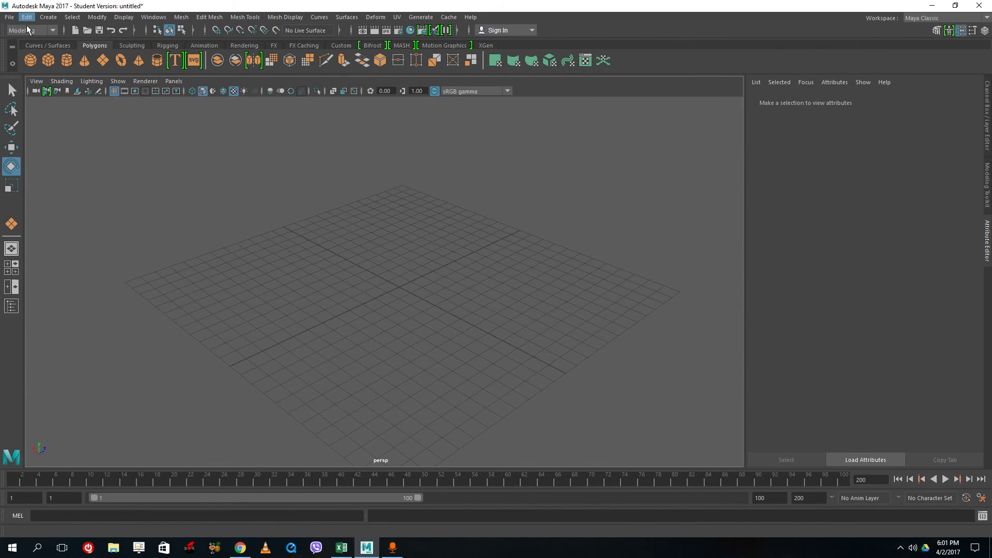
click(10, 18)
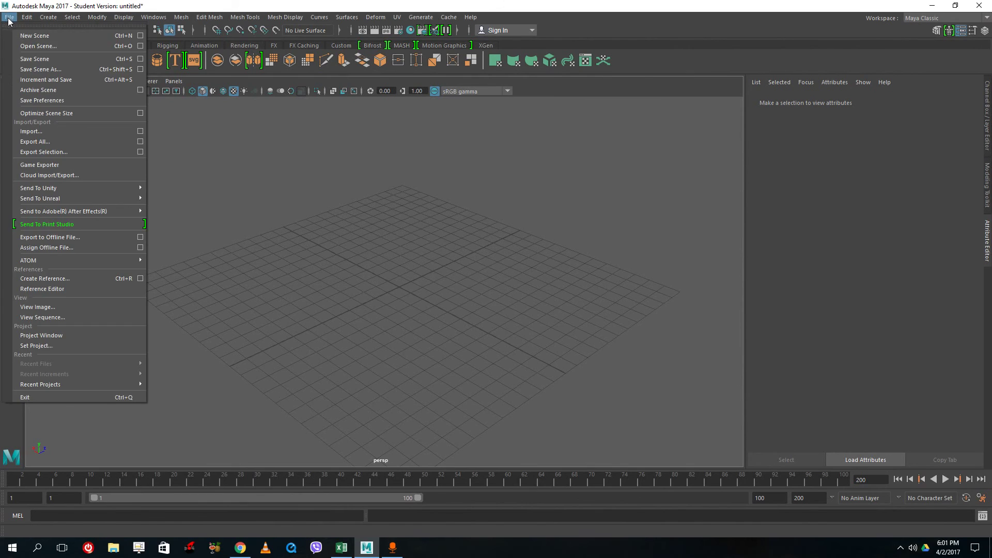
click(46, 59)
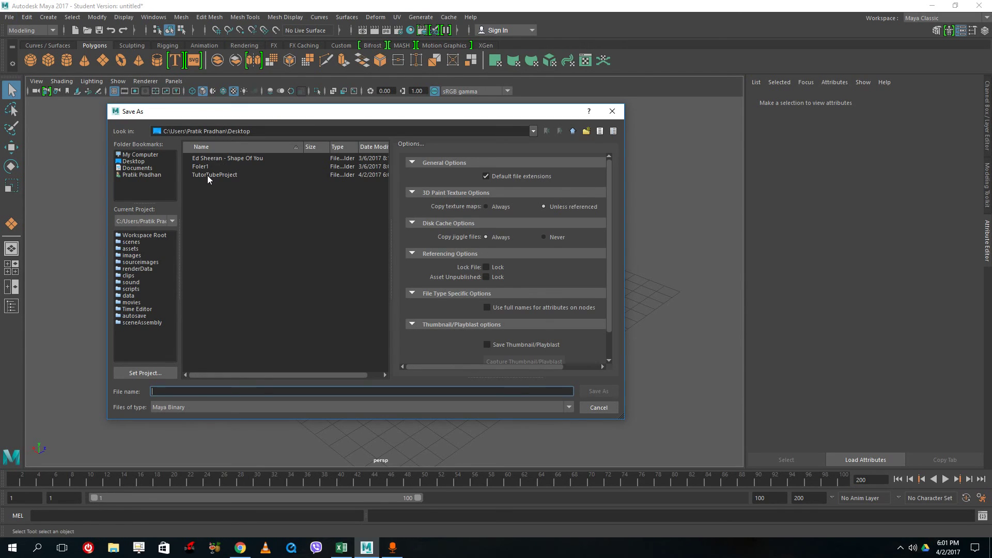
click(612, 112)
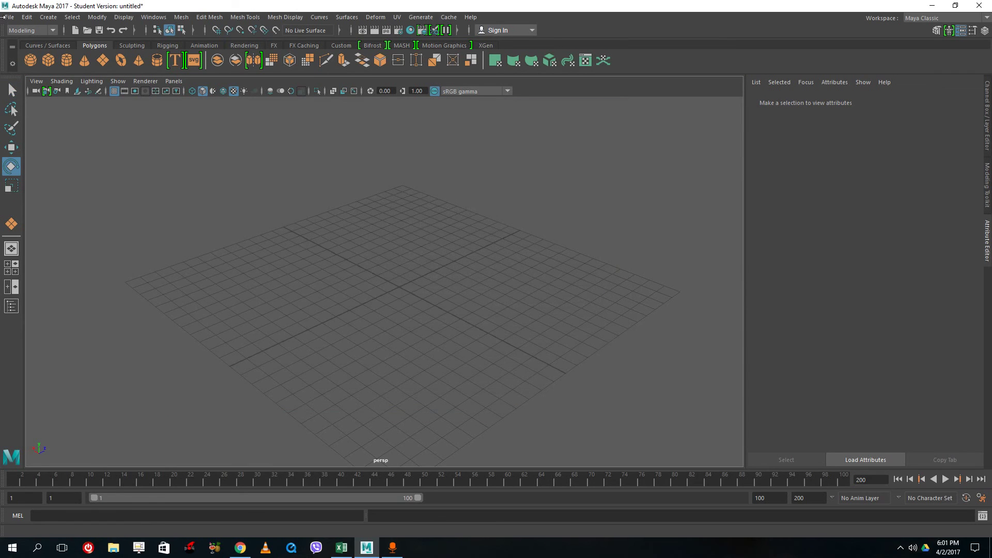
Set the TutorTubeProject folder on the Desktop as the current project
click(10, 18)
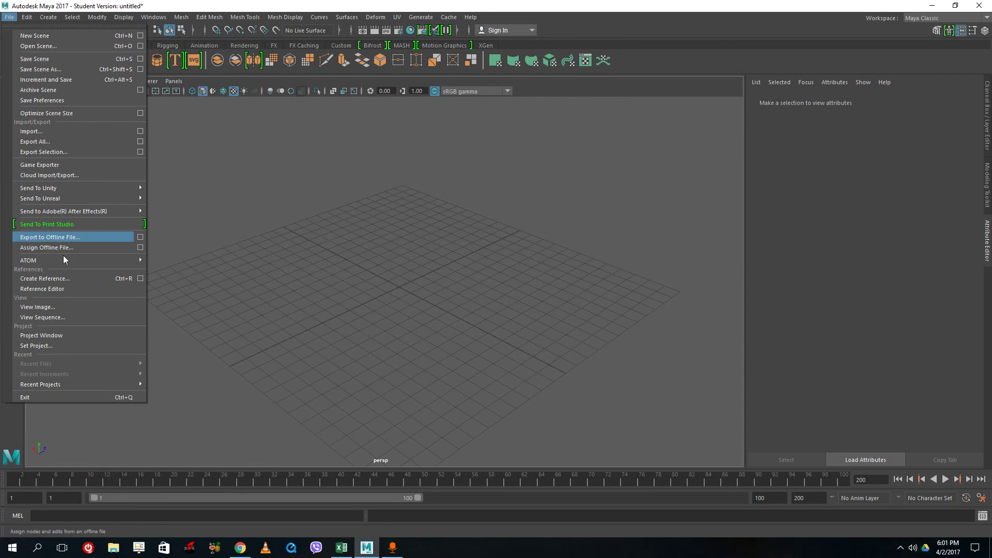
click(47, 346)
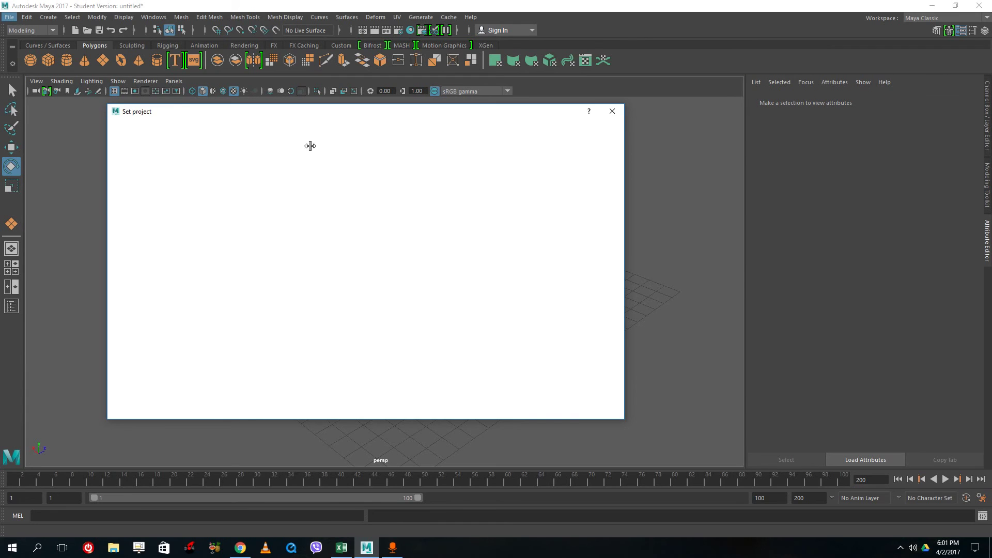
click(202, 175)
click(598, 391)
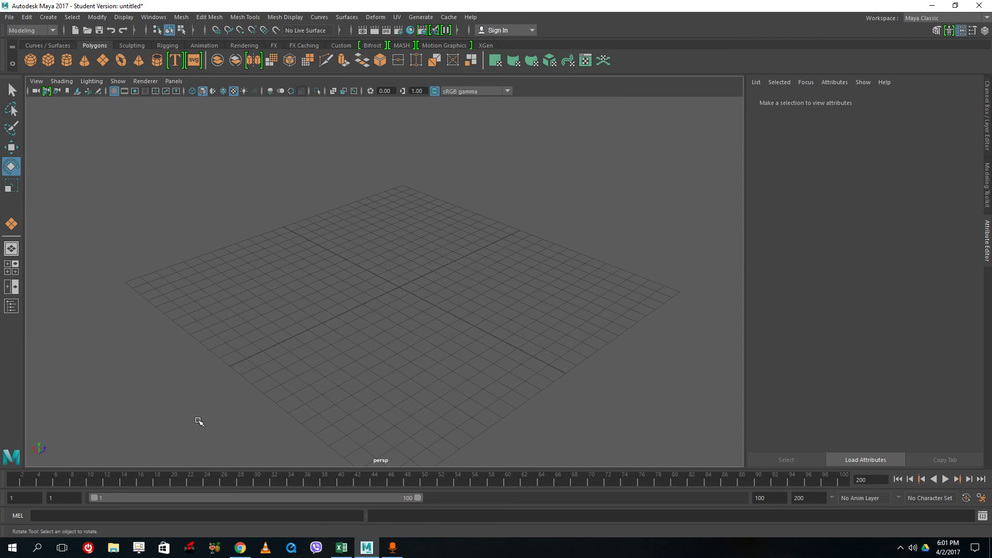
click(10, 17)
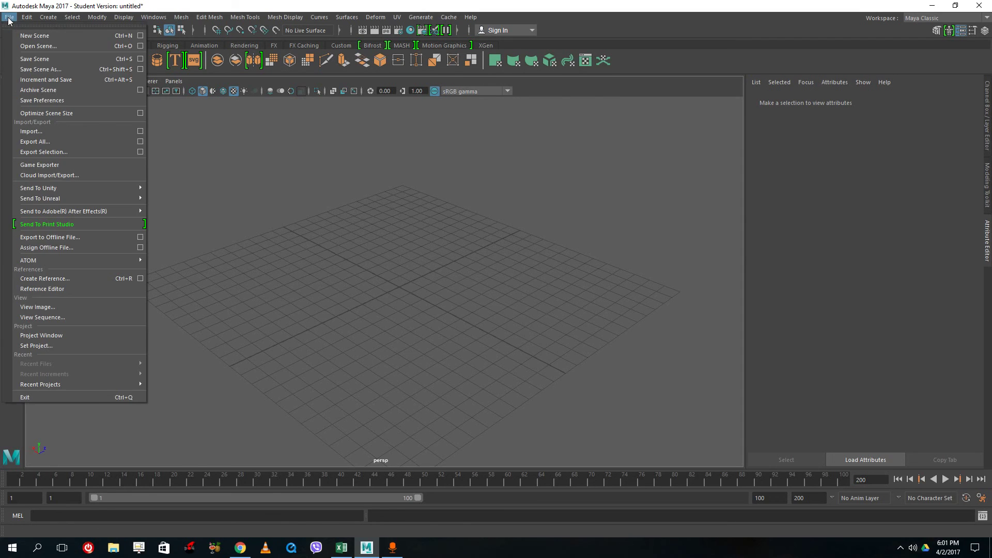
click(57, 69)
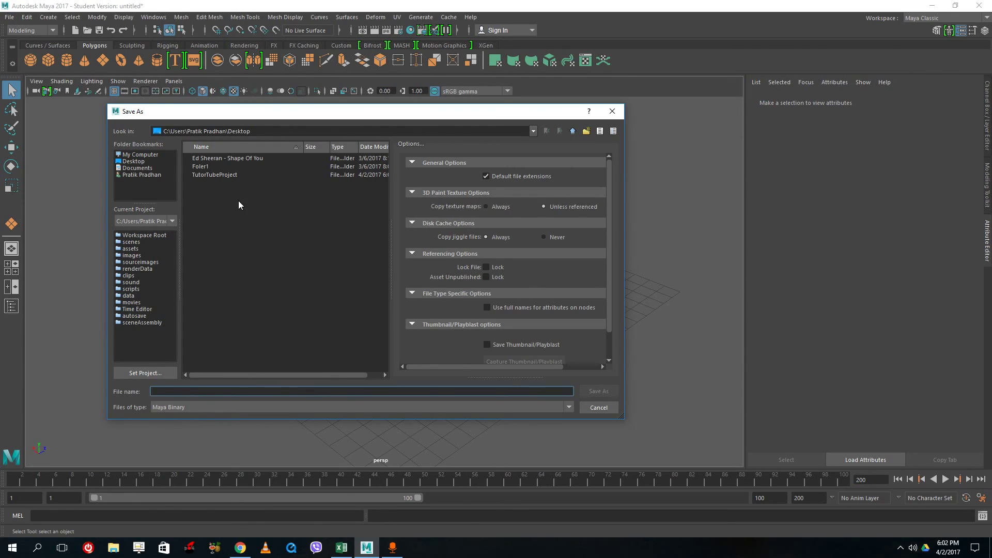
click(597, 407)
Set the current project again to the TutorTubeProject folder on the Desktop
click(10, 17)
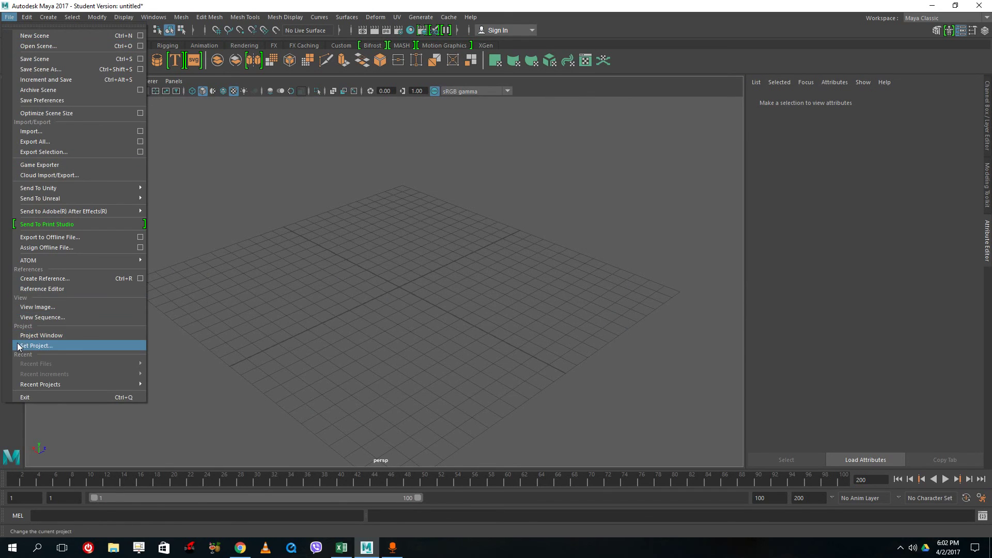
click(34, 346)
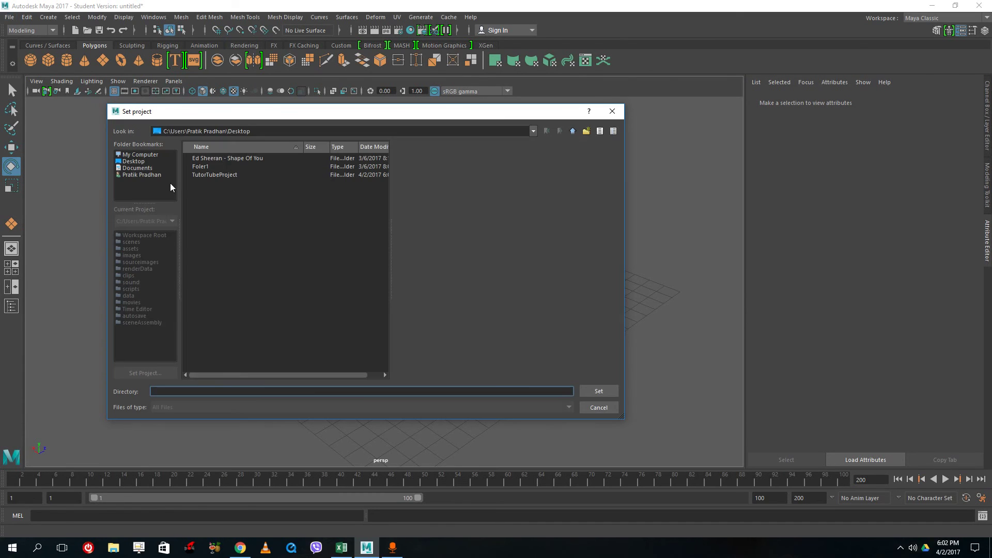
click(214, 175)
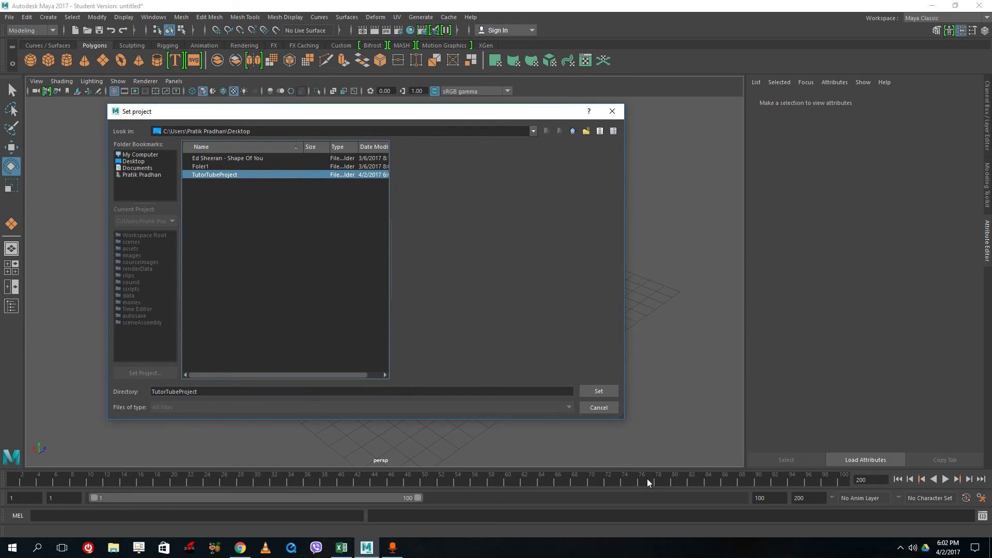
click(597, 391)
Save the scene as Furniture1 in Maya Binary format in the scenes folder of TutorTubeProject
click(9, 17)
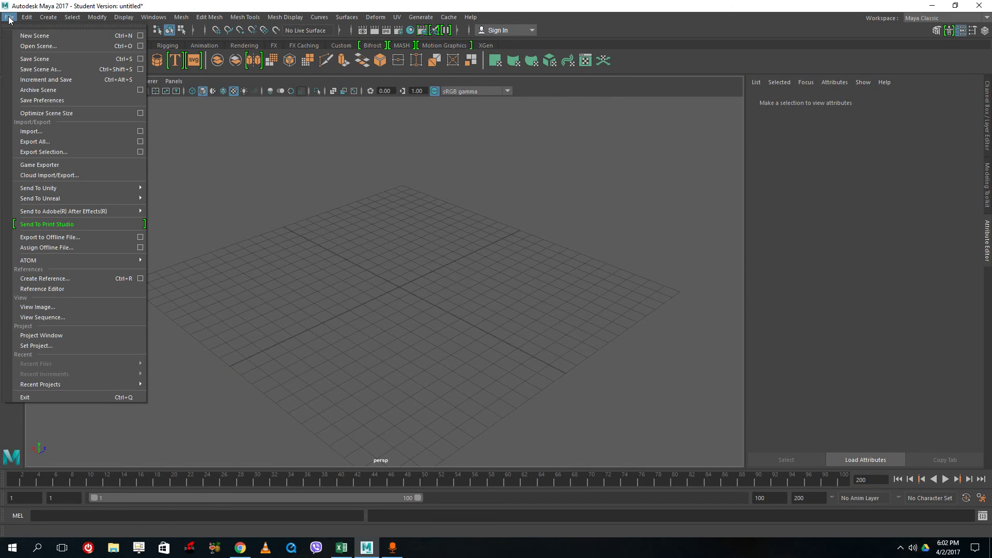
click(41, 70)
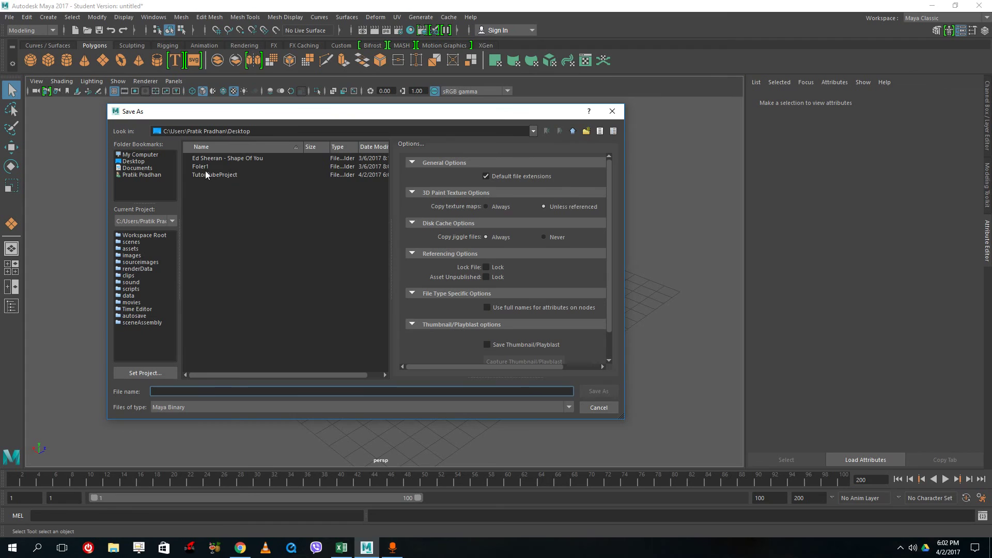
double_click(206, 174)
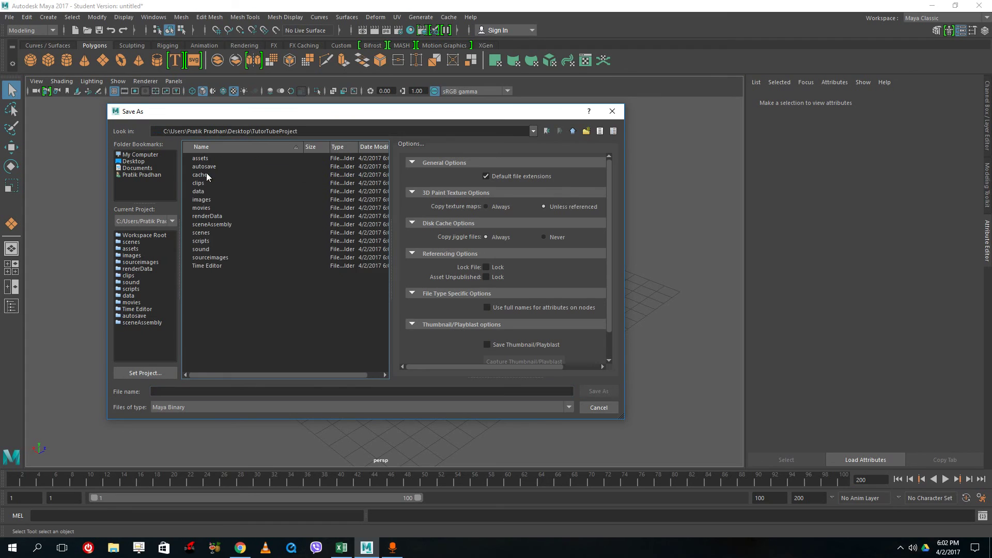
double_click(207, 233)
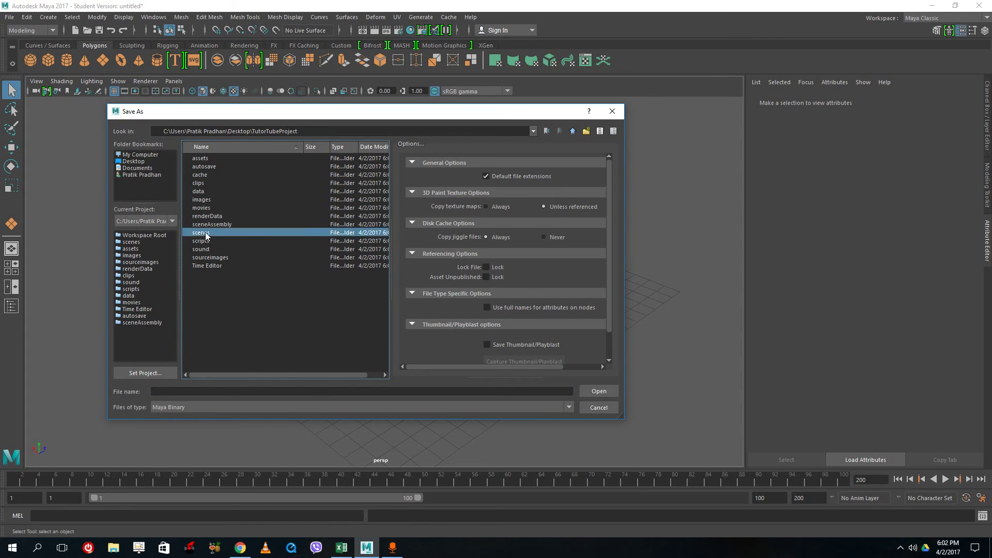
click(208, 391)
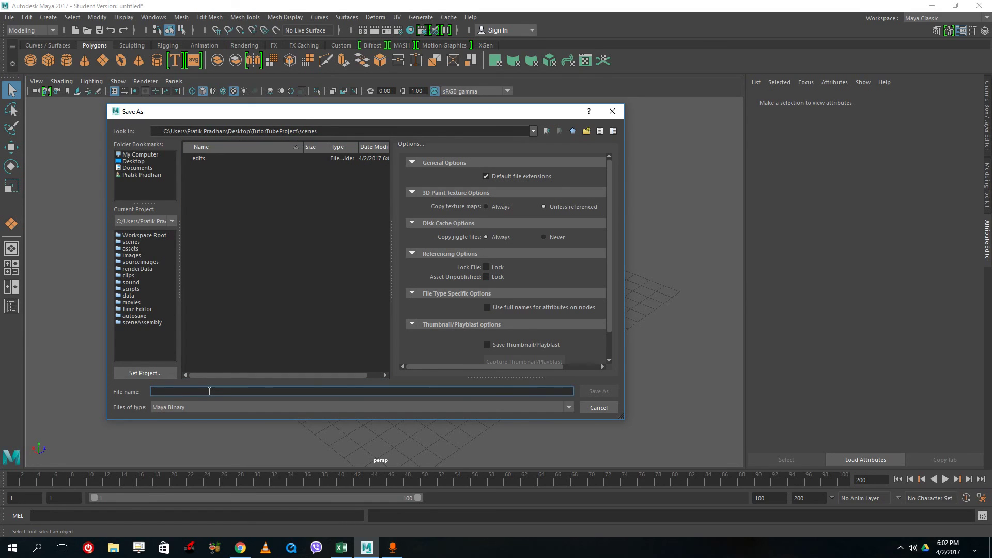
text(Furniture1)
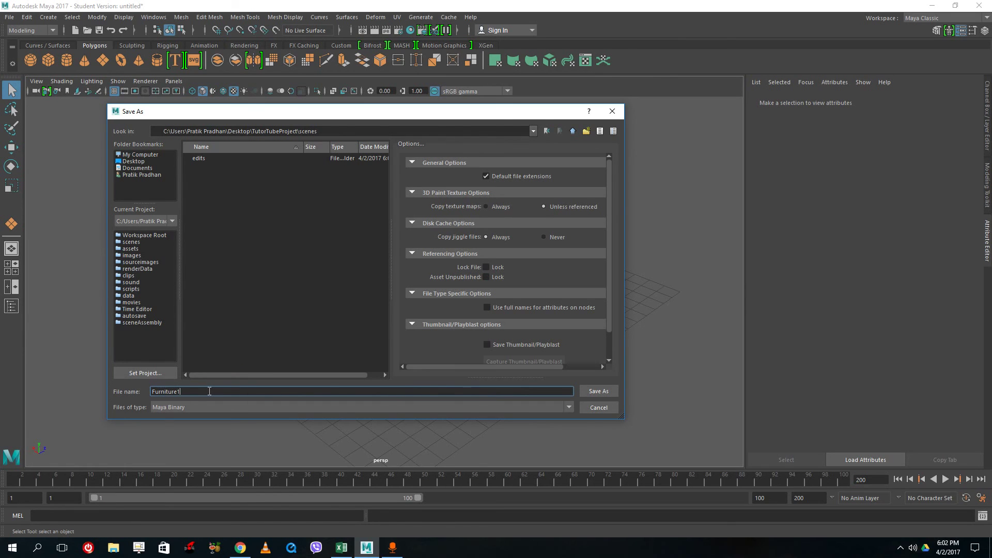
click(603, 395)
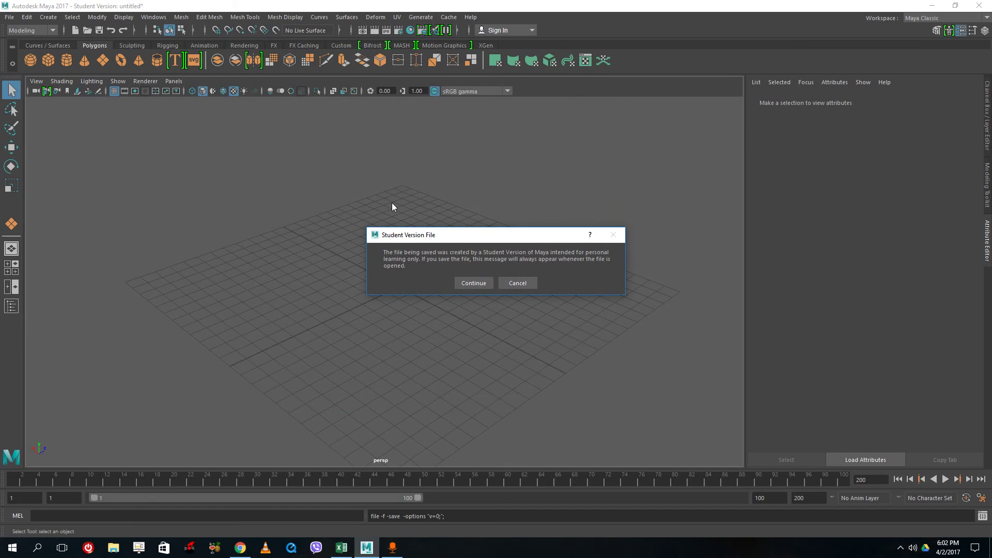
click(481, 282)
key(e)
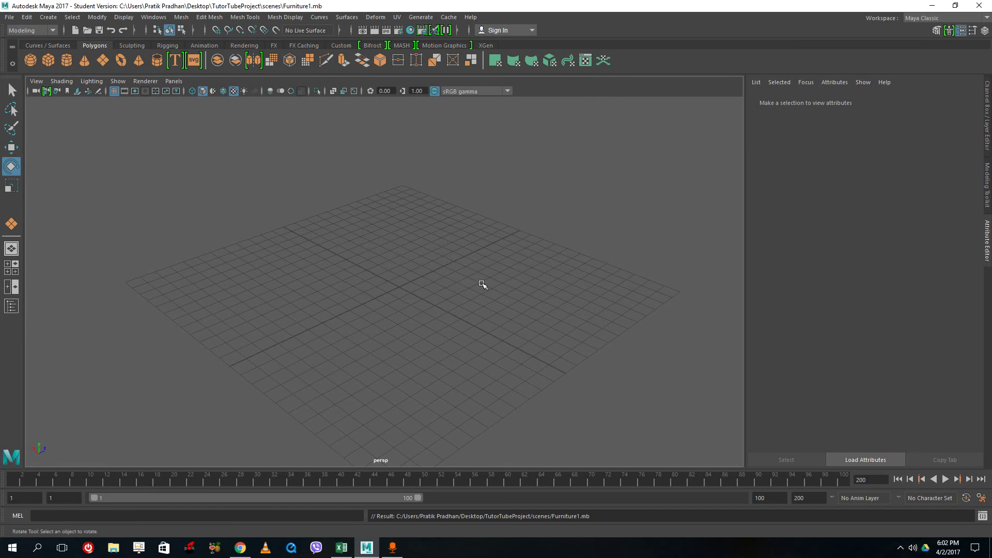
click(475, 216)
scroll(475, 216, down, 6)
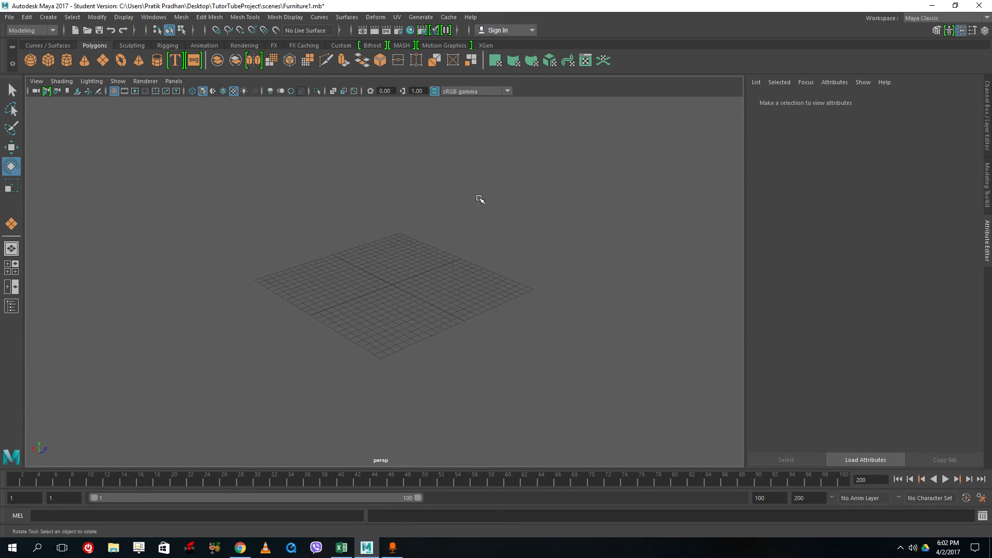
scroll(477, 247, up, 4)
alt+drag(465, 288, 434, 300)
scroll(239, 184, down, 5)
scroll(243, 185, up, 2)
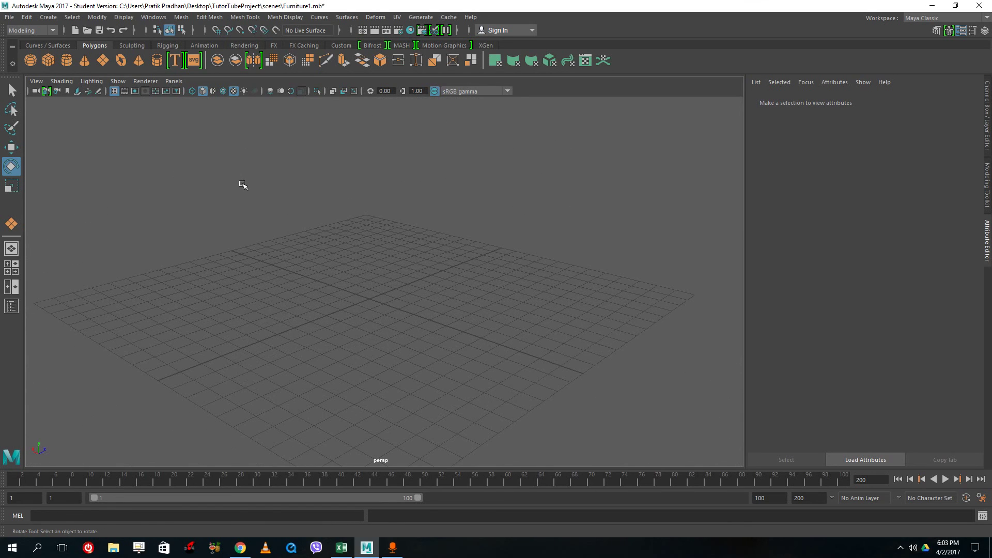
click(53, 64)
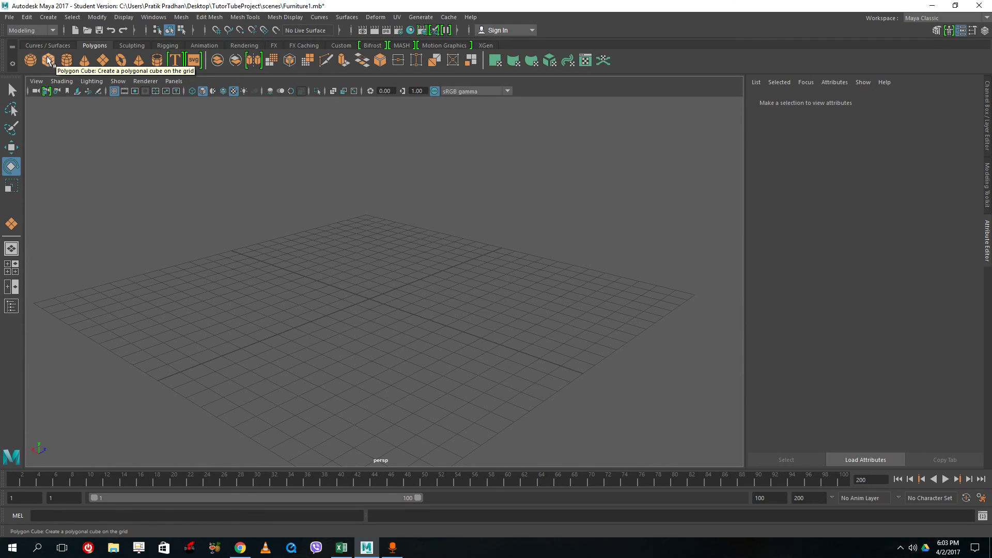
click(48, 61)
drag(360, 233, 420, 171)
key(e)
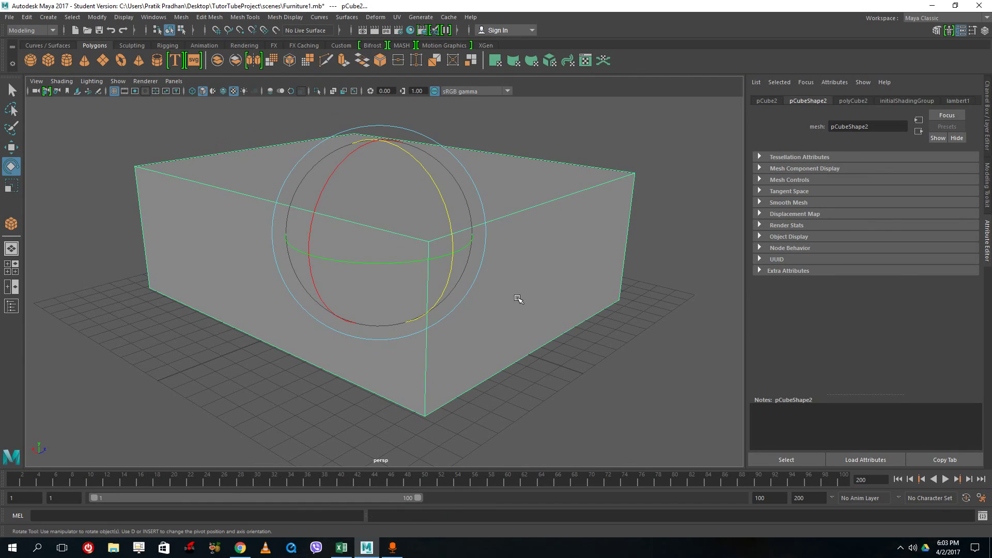
key(Delete)
Draw a thin, elongated polygon cube slab across the grid
click(50, 61)
alt+drag(381, 299, 355, 308)
drag(394, 198, 351, 457)
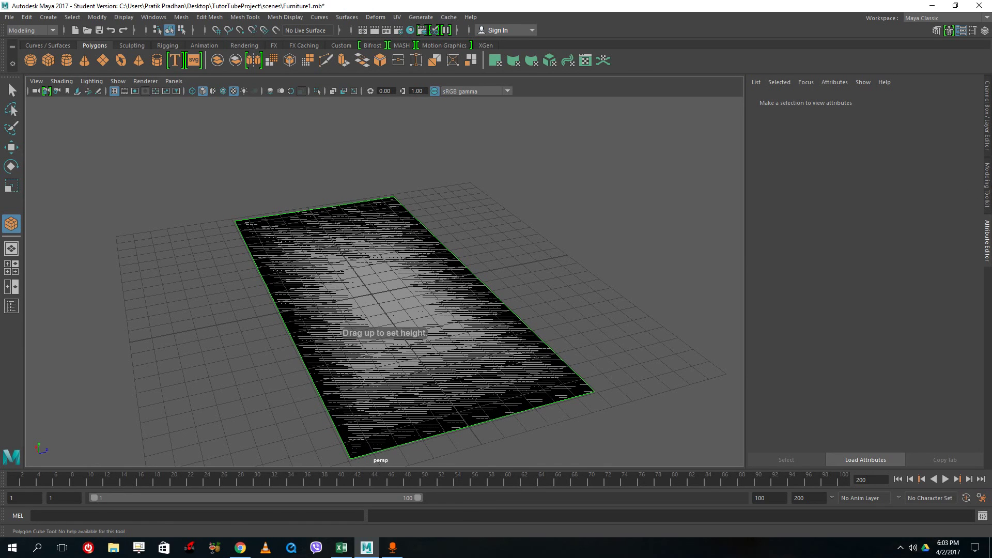
mouse_move(409, 416)
mouse_down()
mouse_move(423, 271)
mouse_move(424, 280)
mouse_up()
key(e)
alt+drag(418, 331, 477, 296)
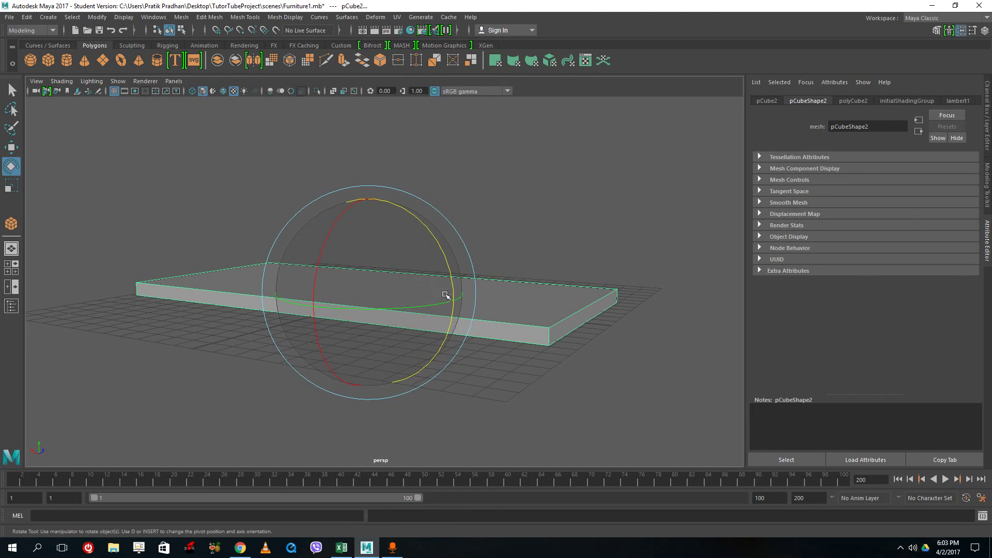
Examine the slab's sharp edges and corner up close from several angles
click(596, 337)
scroll(595, 336, up, 5)
alt+drag(595, 333, 419, 253)
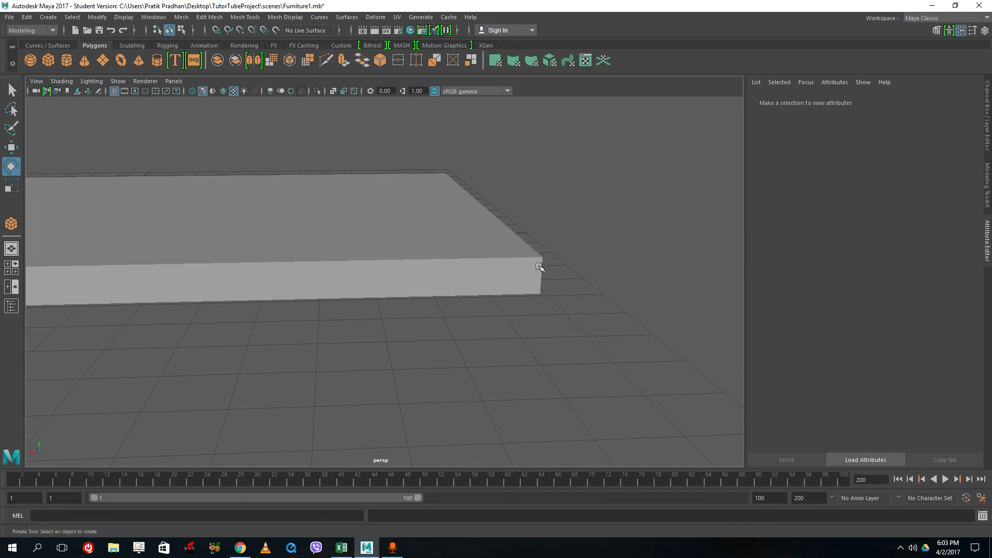
scroll(540, 267, up, 5)
alt+middle_drag(582, 276, 403, 256)
alt+drag(372, 235, 428, 237)
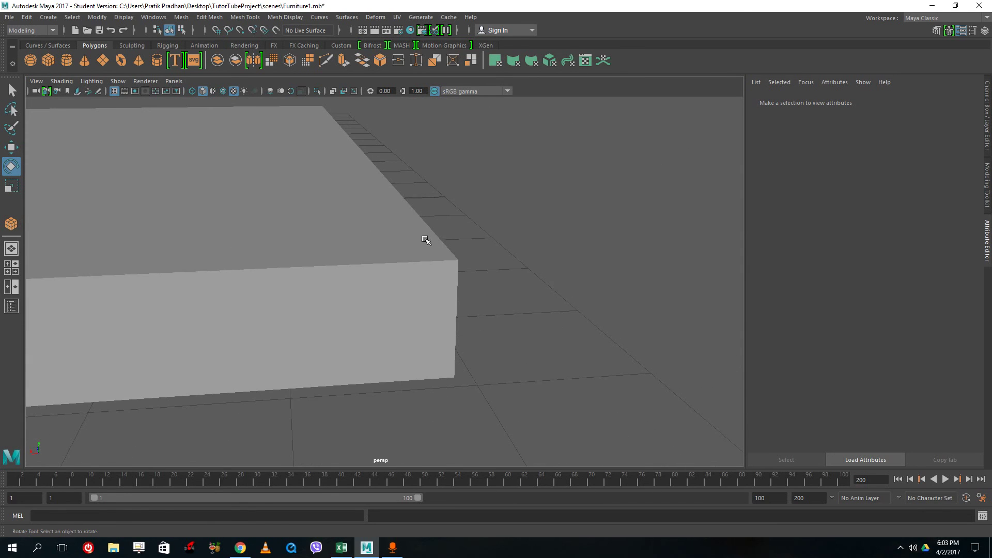
scroll(443, 271, down, 5)
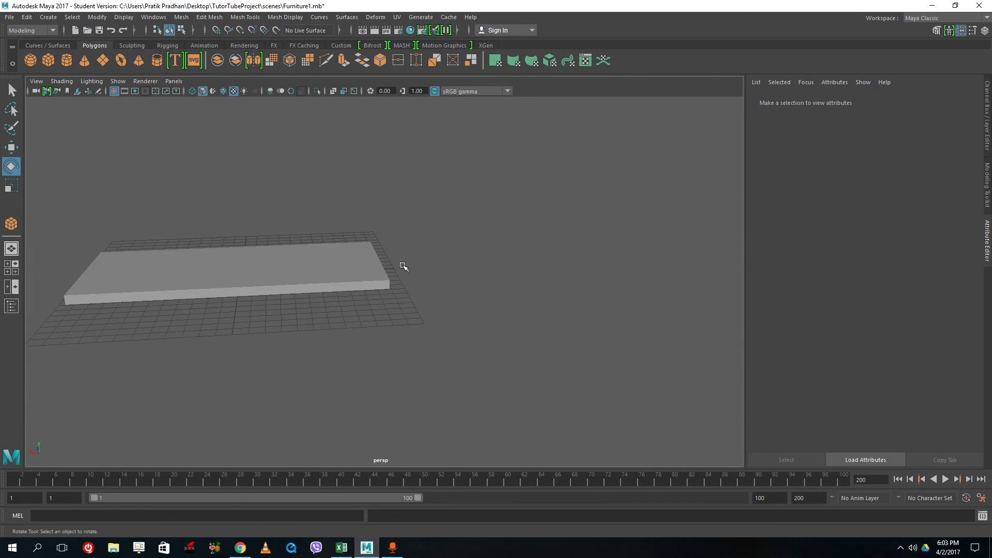
alt+drag(401, 268, 361, 294)
Preview the slab with mesh smoothing and return it to the unsmoothed display
click(350, 283)
key(3)
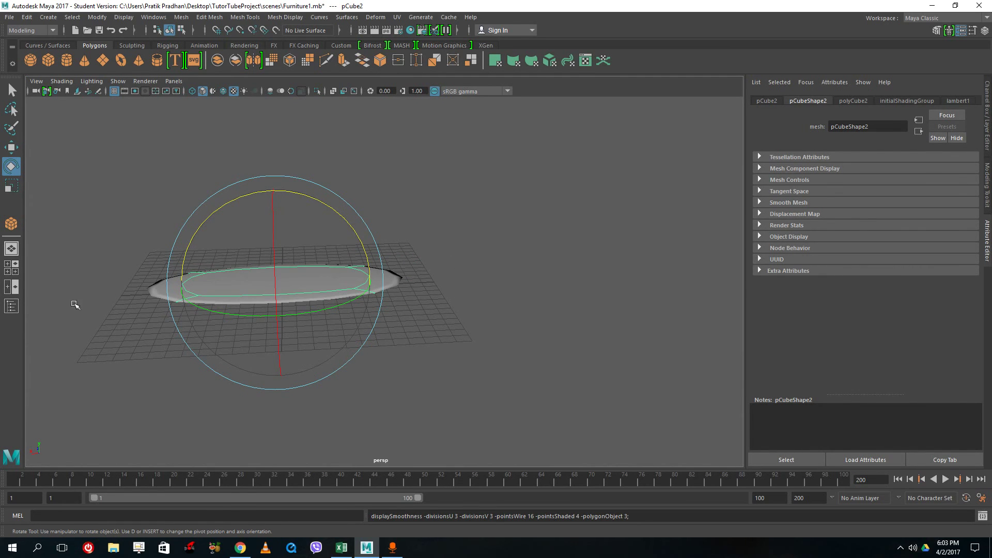
key(1)
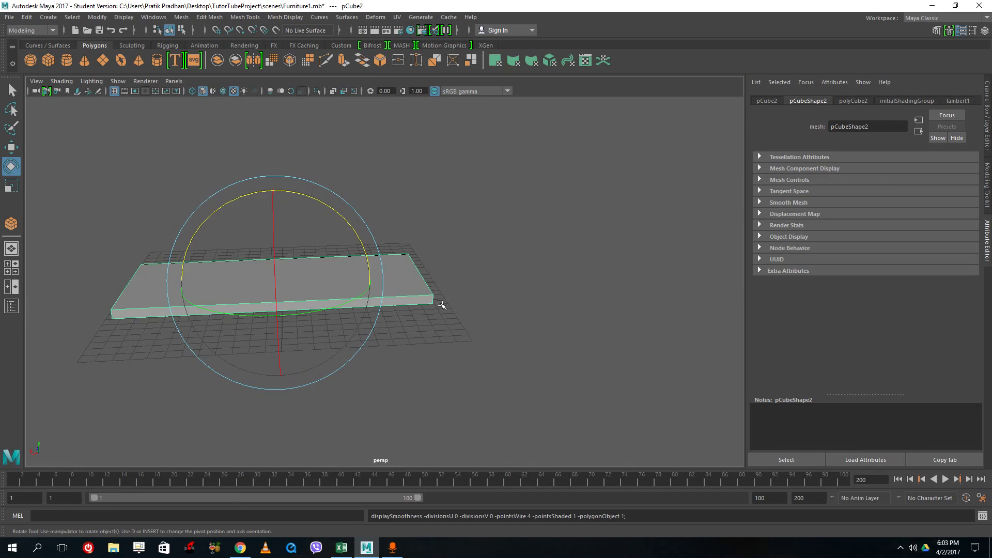
Insert edge loops close to one short end and one long side of the slab, checking the smoothed preview
scroll(442, 302, up, 5)
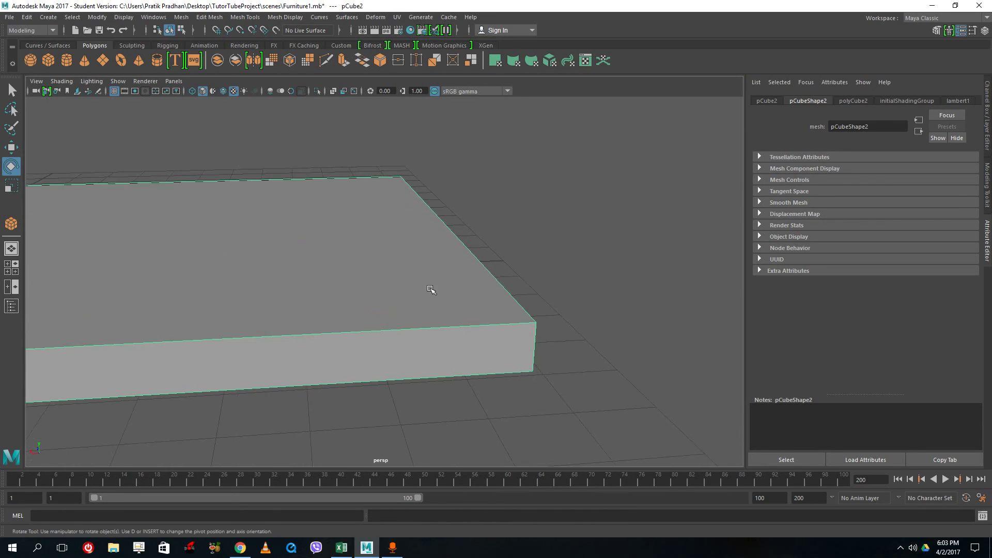
alt+drag(430, 289, 411, 292)
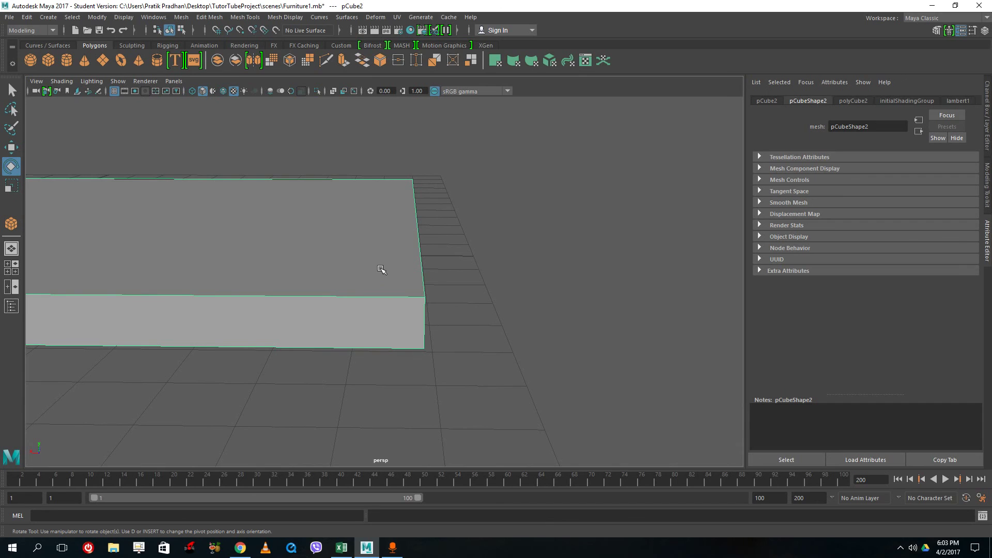
shift+right_drag(373, 288, 330, 280)
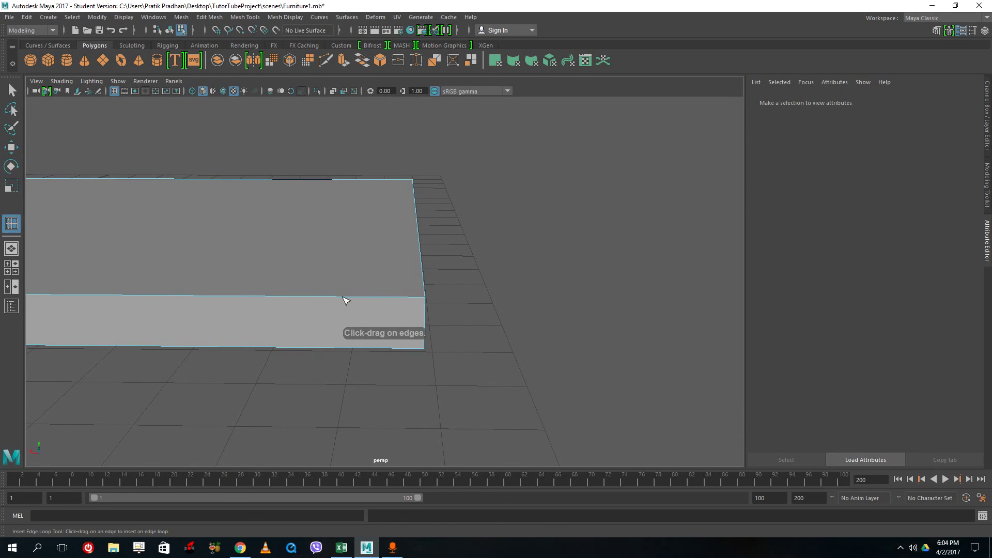
drag(331, 298, 310, 297)
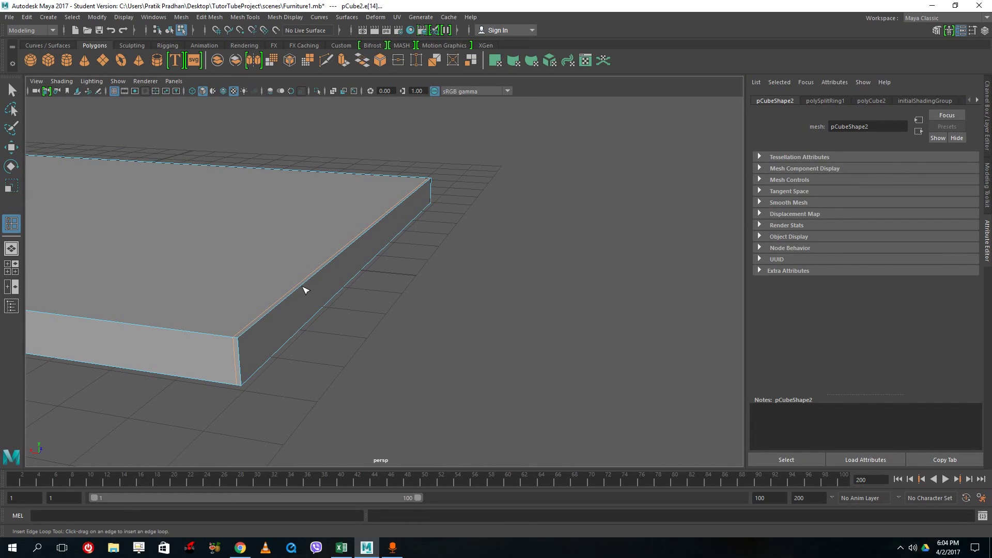
drag(244, 339, 244, 338)
key(3)
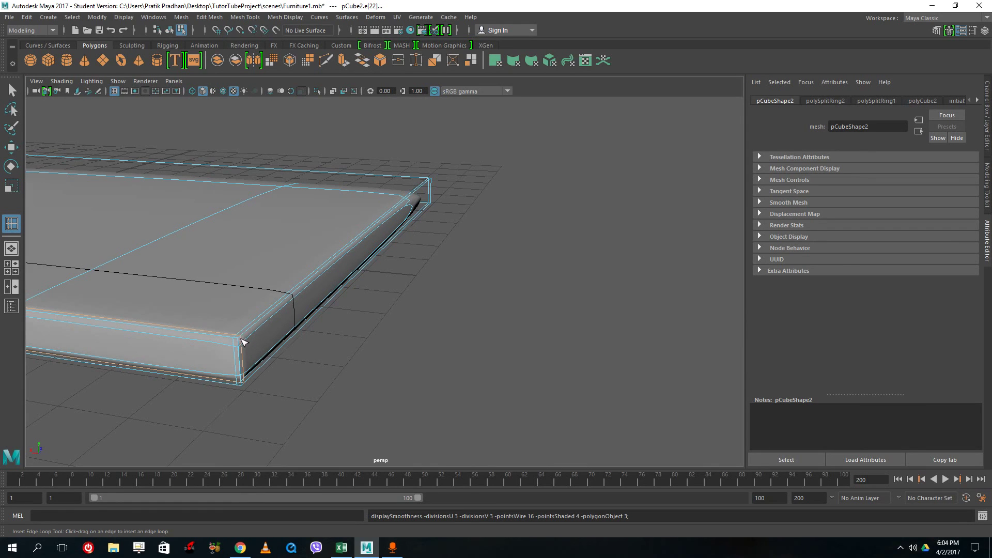
key(1)
Insert edge loops close to the slab's remaining edges and display the slab smoothed
drag(240, 354, 241, 378)
alt+drag(474, 292, 450, 284)
alt+drag(517, 302, 403, 282)
alt+middle_drag(403, 283, 373, 310)
alt+middle_drag(517, 267, 1, 289)
alt+middle_drag(508, 309, 114, 309)
key(3)
click(230, 298)
right_drag(214, 261, 253, 233)
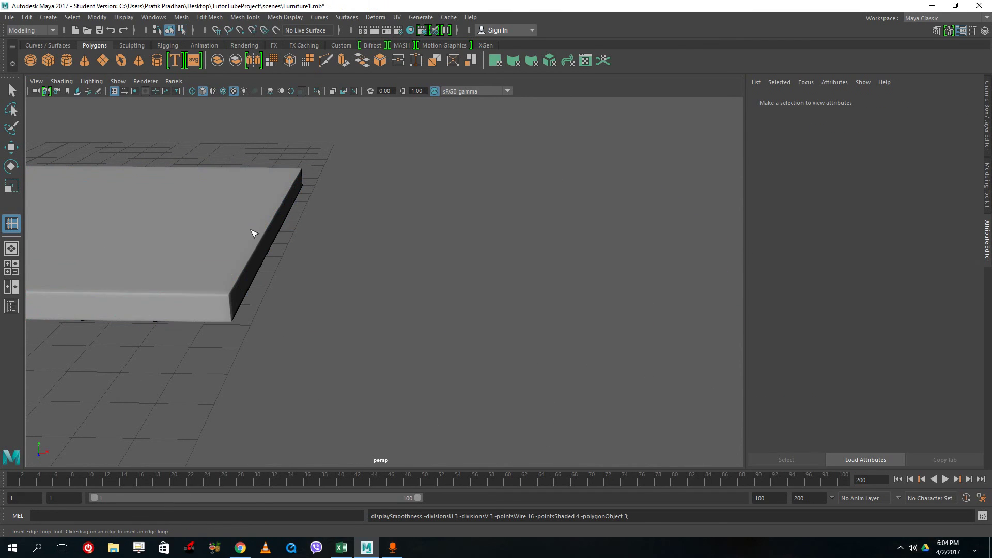
Leave the Insert Edge Loop tool and delete the smoothed slab
click(12, 93)
alt+drag(284, 310, 343, 358)
scroll(324, 361, down, 6)
alt+middle_drag(343, 359, 282, 395)
alt+drag(352, 333, 390, 348)
click(357, 355)
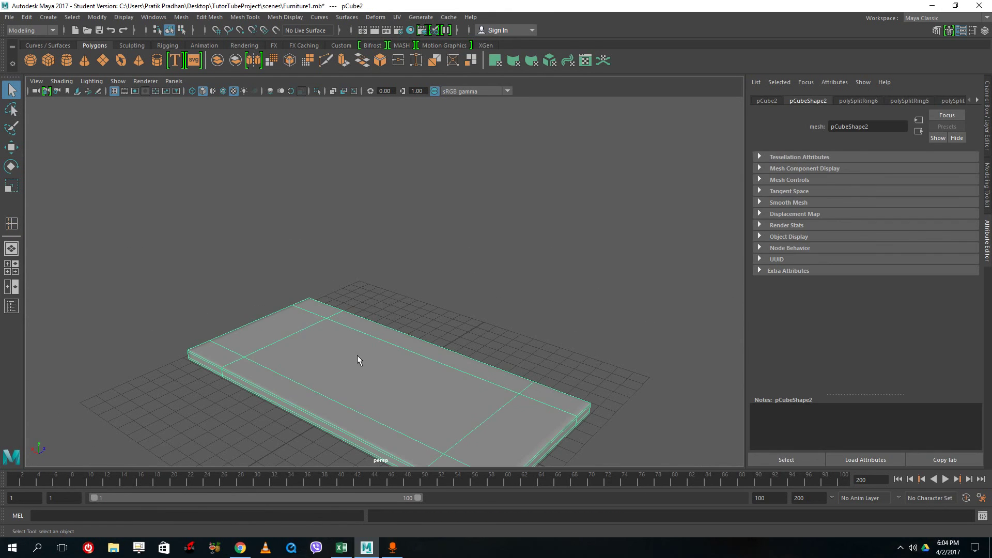
click(565, 274)
click(421, 391)
key(Delete)
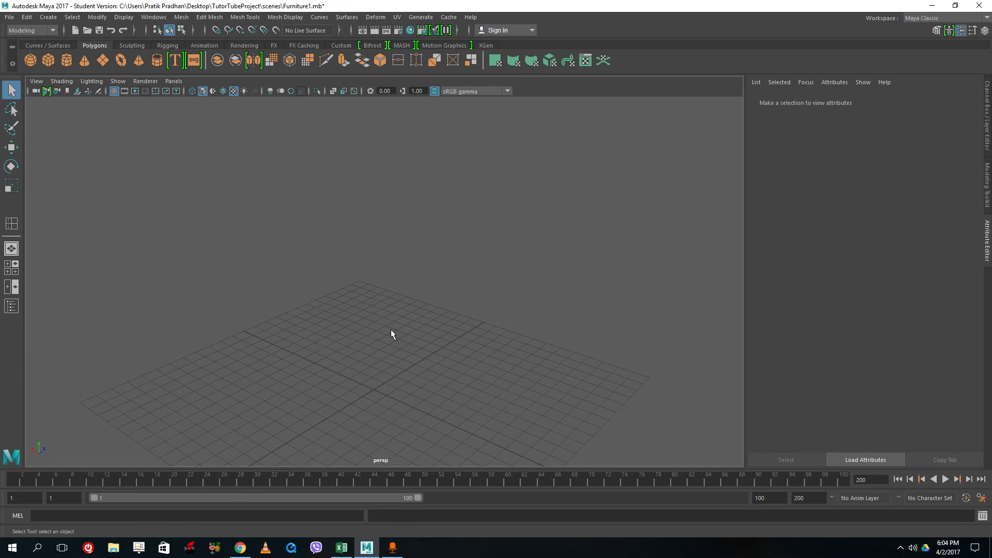
Draw a thick rectangular polygon cube across the grid
scroll(383, 312, down, 3)
click(29, 59)
drag(343, 292, 469, 297)
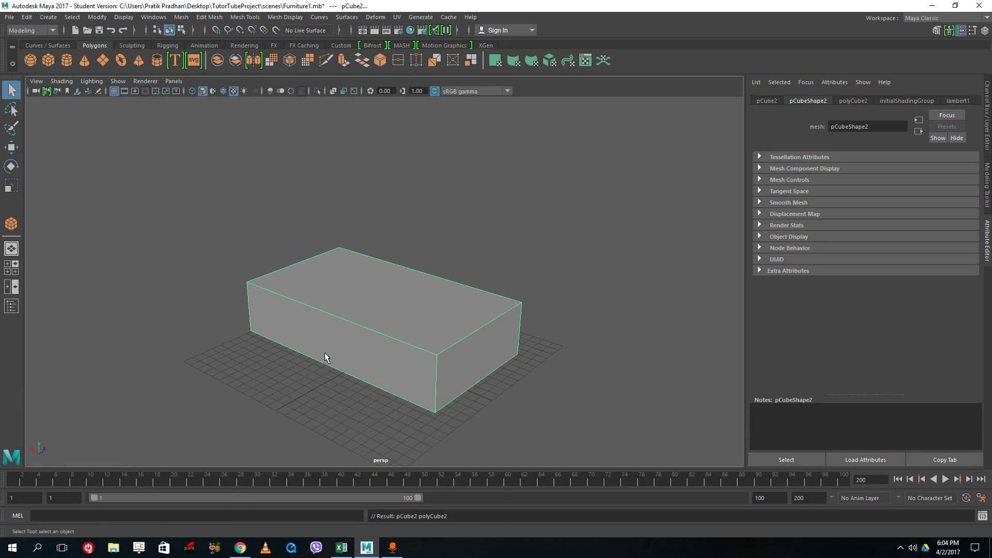
Show the Move, Rotate and Scale manipulators on the box in turn
key(w)
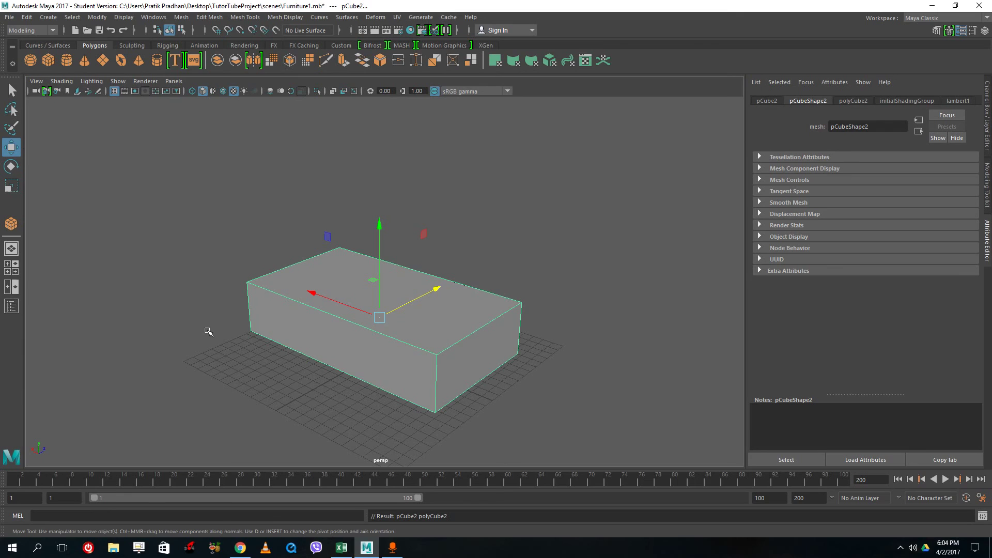
key(e)
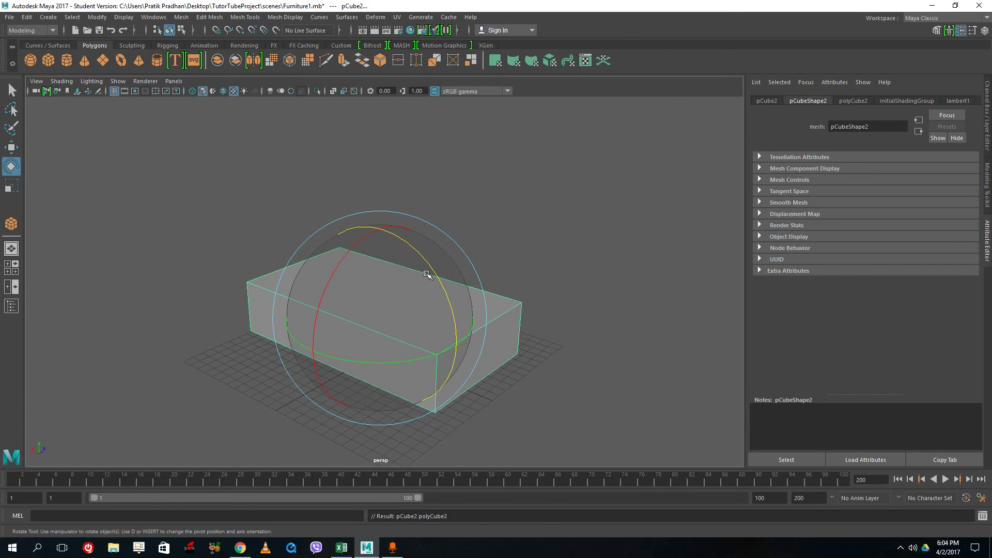
key(r)
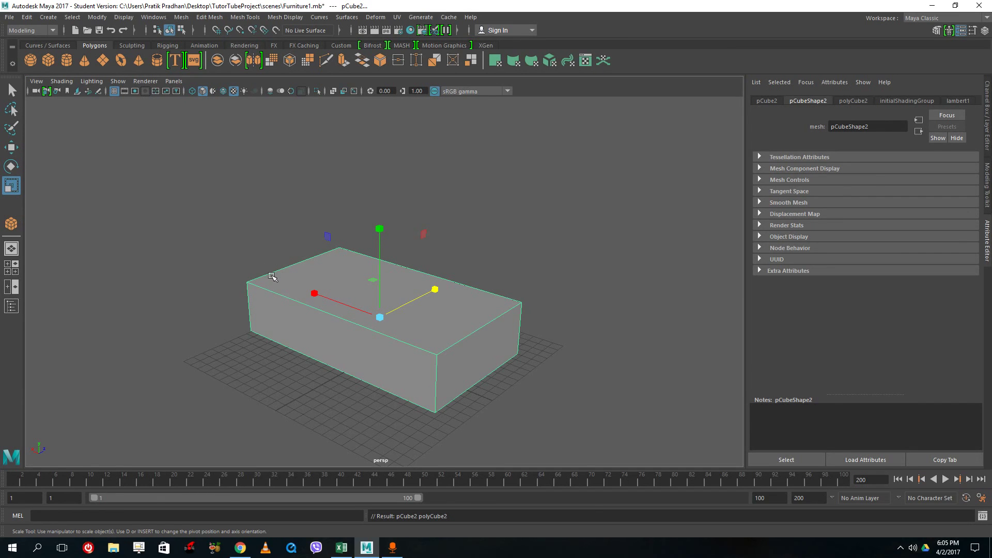
Delete the thick rectangular box
scroll(337, 254, up, 4)
scroll(336, 252, down, 3)
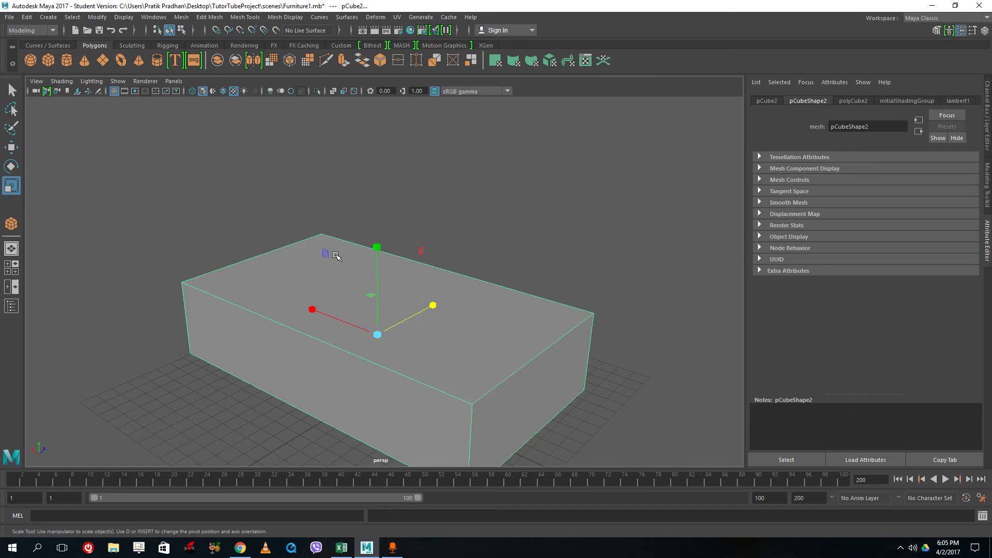
scroll(335, 256, up, 2)
alt+drag(424, 308, 397, 294)
right_drag(448, 291, 544, 243)
right_drag(408, 283, 463, 236)
key(Delete)
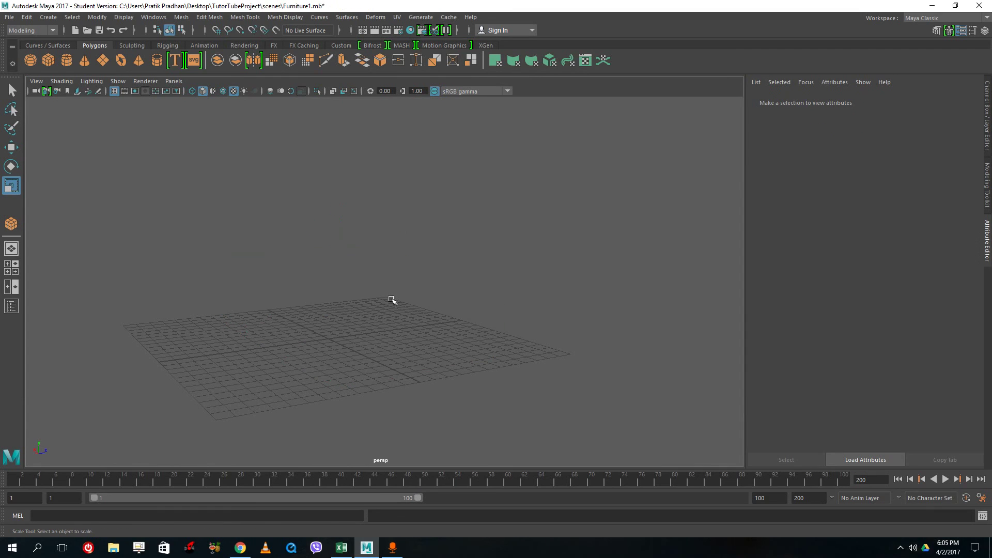
Draw a thin rectangular polygon cube across the middle of the grid as a seat slab
alt+drag(140, 229, 172, 219)
click(49, 61)
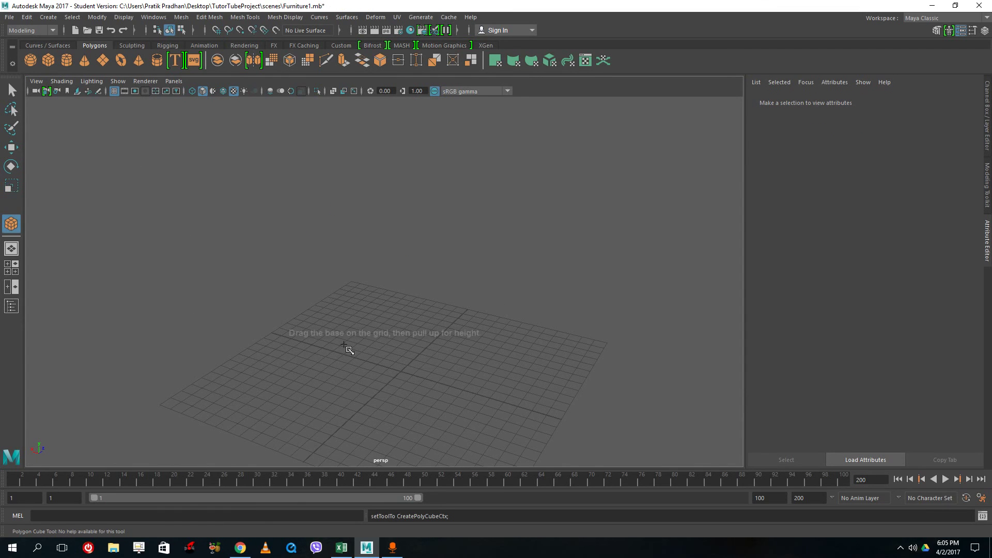
alt+middle_drag(428, 363, 371, 318)
drag(289, 280, 439, 383)
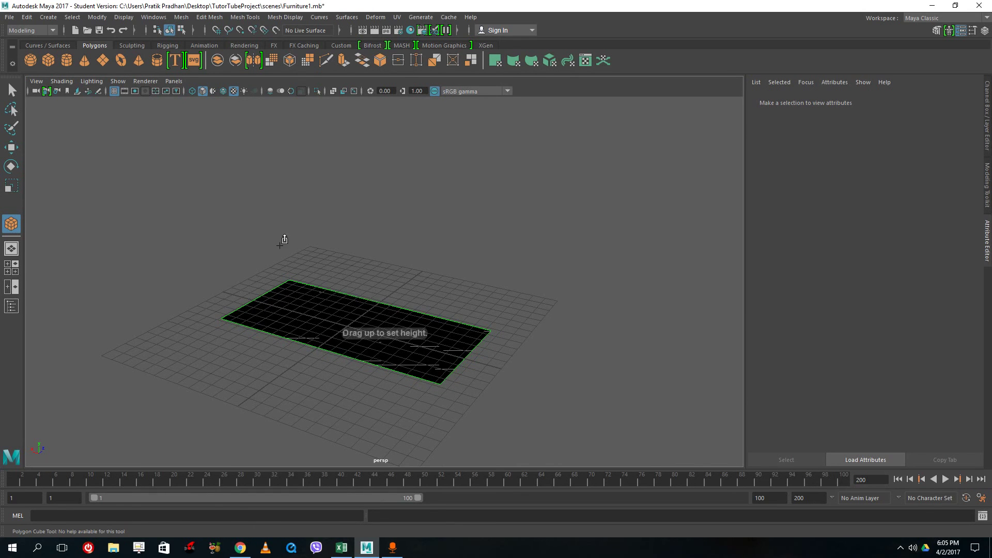
key(space)
scroll(562, 376, up, 5)
drag(516, 361, 526, 345)
key(space)
Insert two edge loops running lengthwise, one close to each long side of the slab
alt+drag(598, 252, 501, 250)
alt+middle_drag(445, 258, 494, 265)
alt+drag(402, 294, 395, 332)
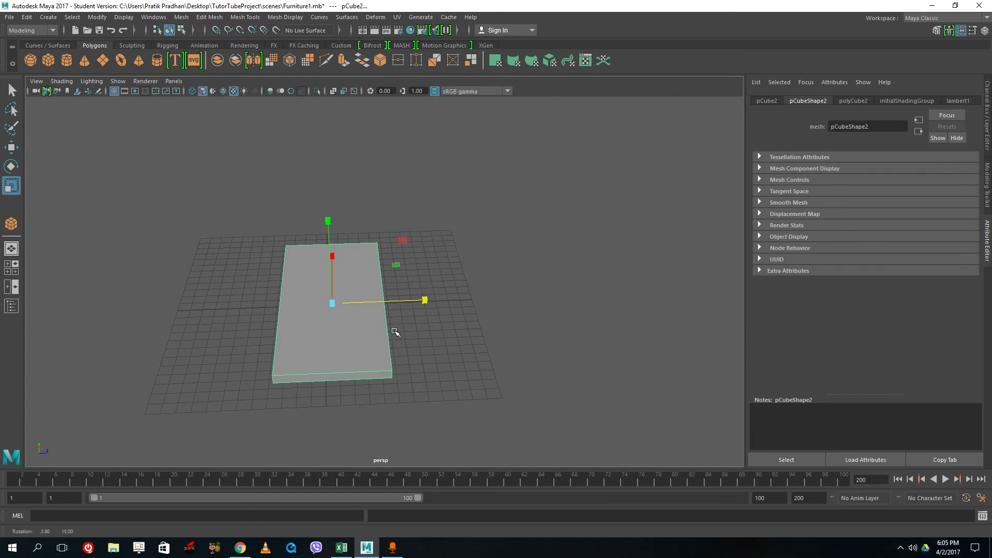
right_drag(364, 339, 312, 345)
scroll(305, 359, up, 3)
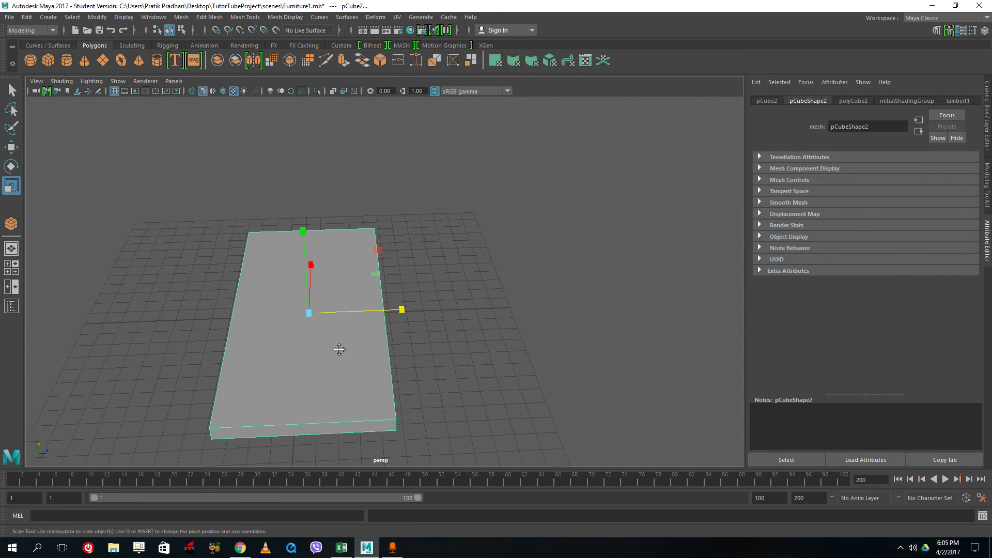
shift+right_drag(381, 293, 317, 321)
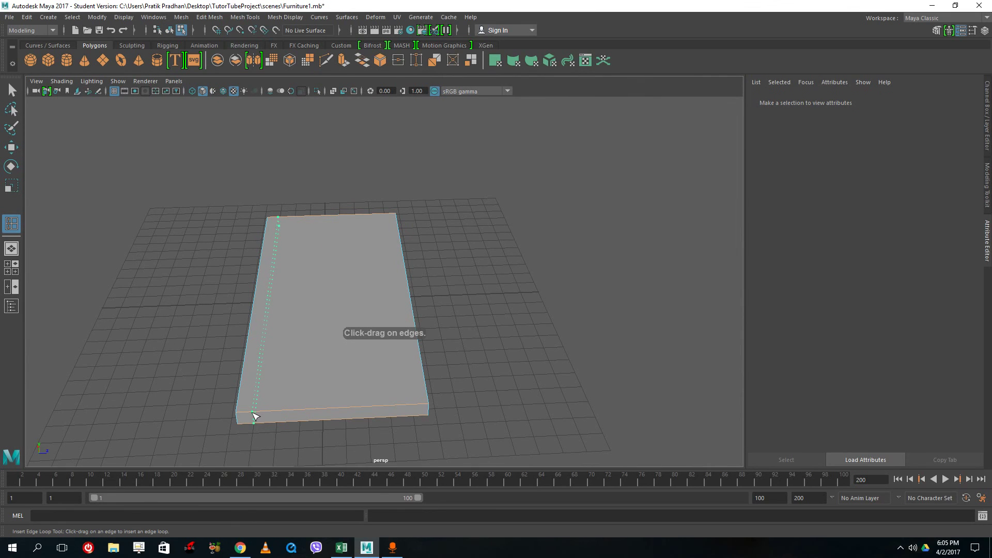
click(255, 414)
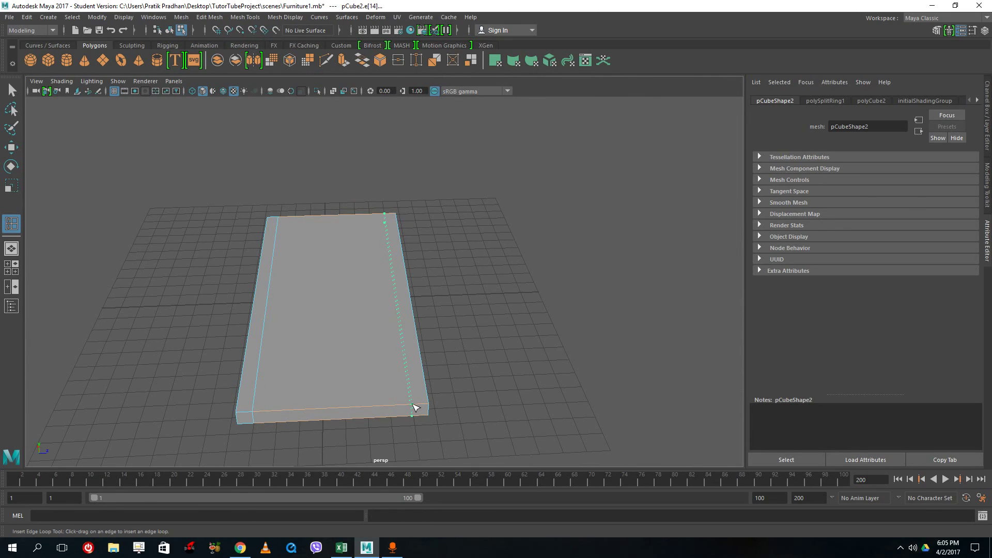
click(416, 406)
Insert two crosswise edge loops, one close to each short end of the slab
alt+drag(416, 406, 466, 406)
alt+drag(520, 385, 566, 290)
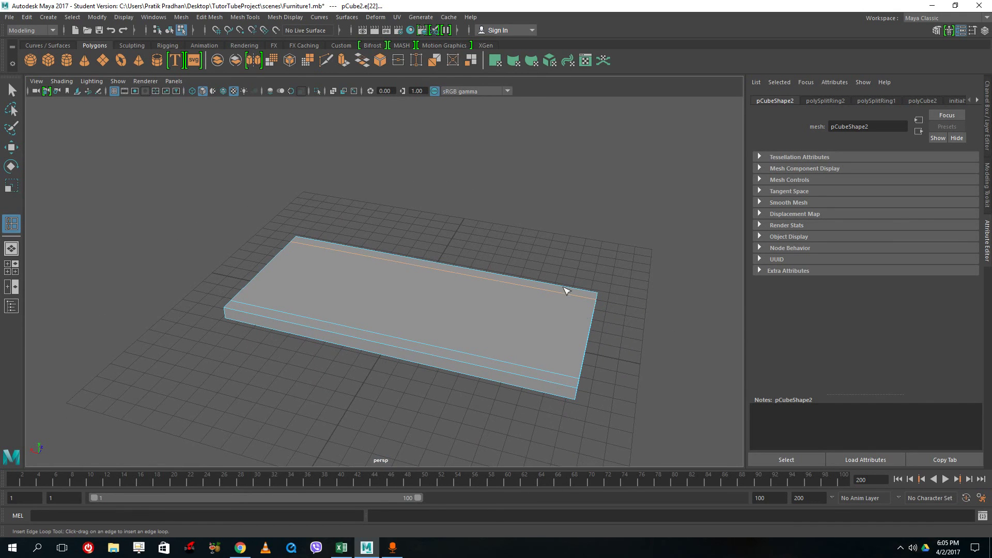
click(521, 287)
key(ctrl+z)
alt+drag(568, 310, 434, 390)
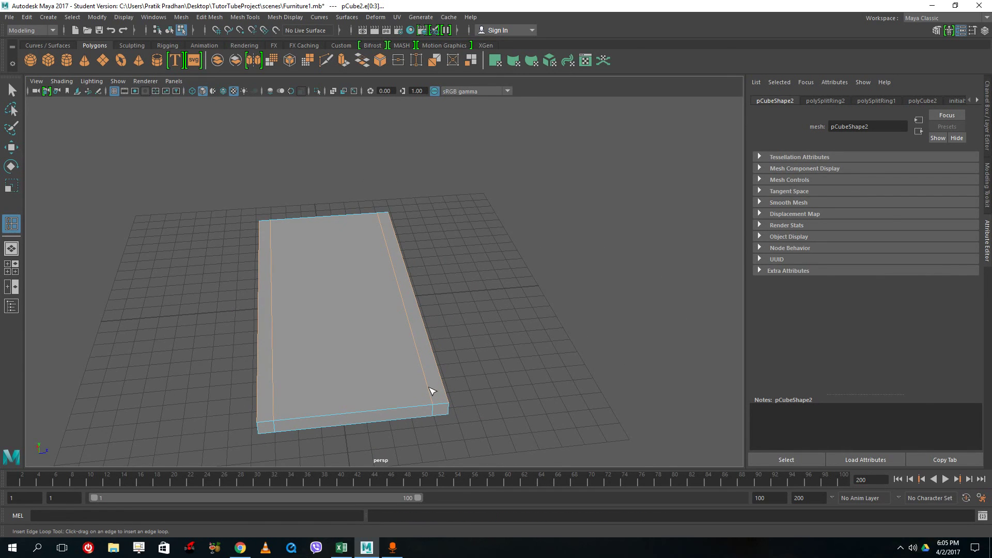
click(434, 395)
alt+drag(350, 380, 441, 379)
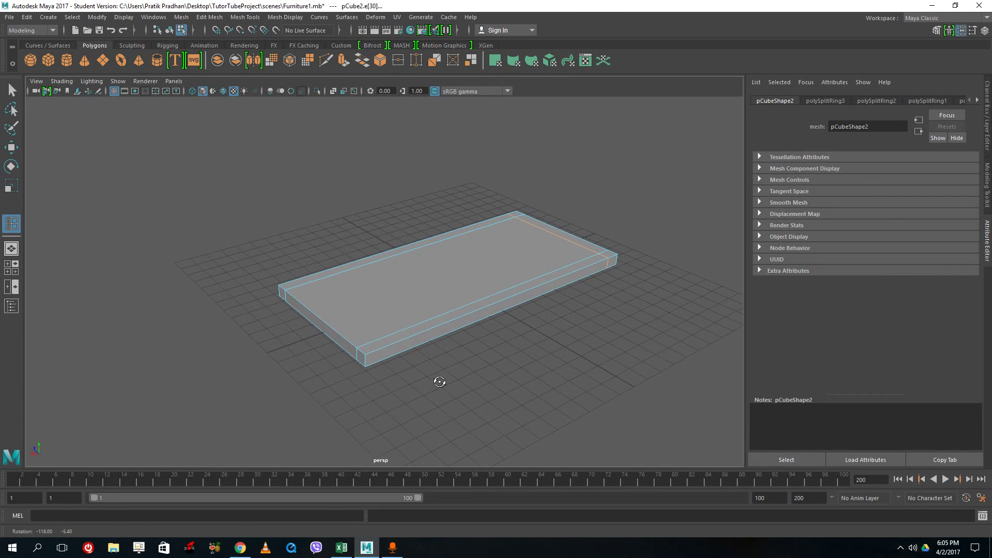
click(374, 343)
Leave the Insert Edge Loop tool and select the whole slab in object mode
alt+drag(377, 347, 506, 362)
right_click(443, 308)
right_drag(498, 237, 502, 236)
alt+drag(547, 261, 395, 284)
click(10, 90)
click(354, 279)
Preview the slab with smooth mesh display and return it to the unsmoothed display
scroll(397, 274, down, 3)
scroll(395, 278, up, 3)
key(3)
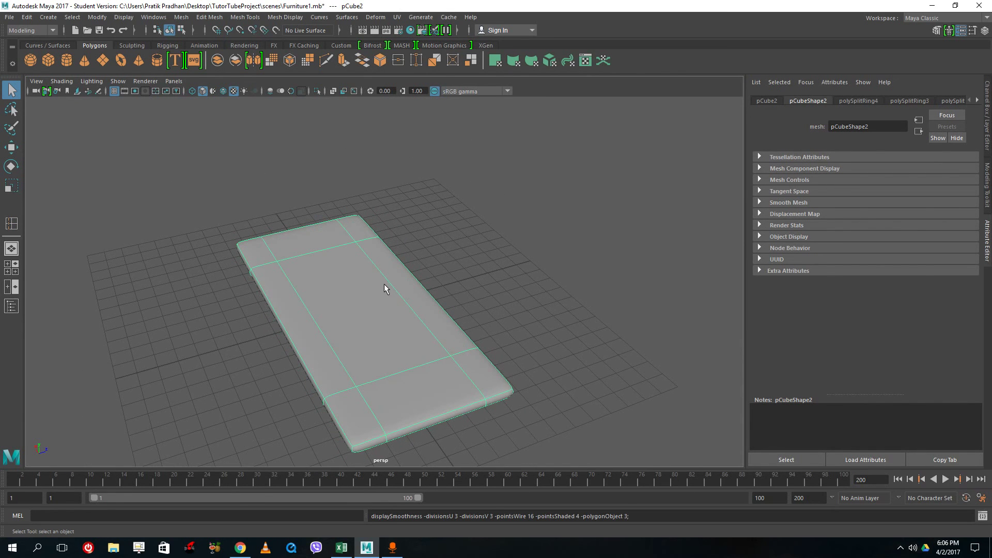
key(1)
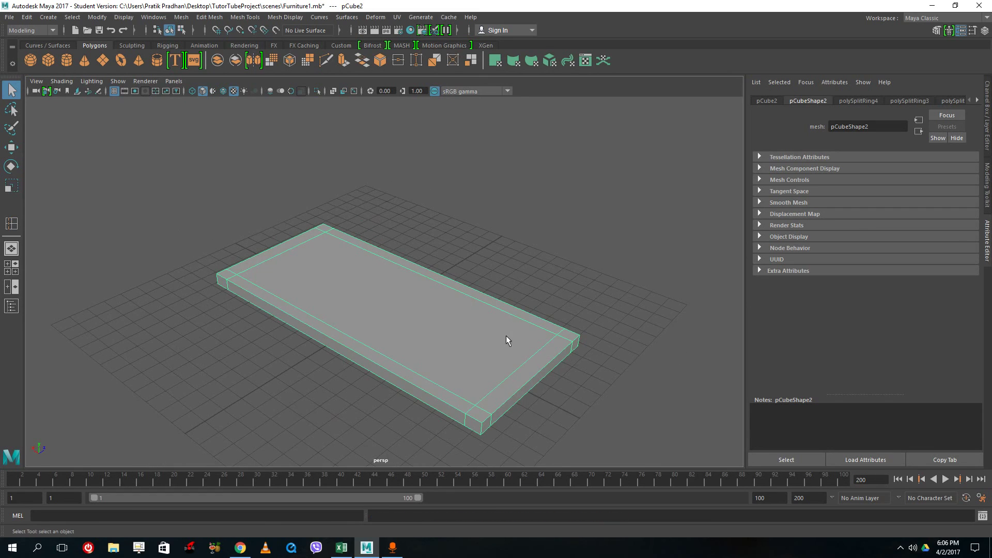
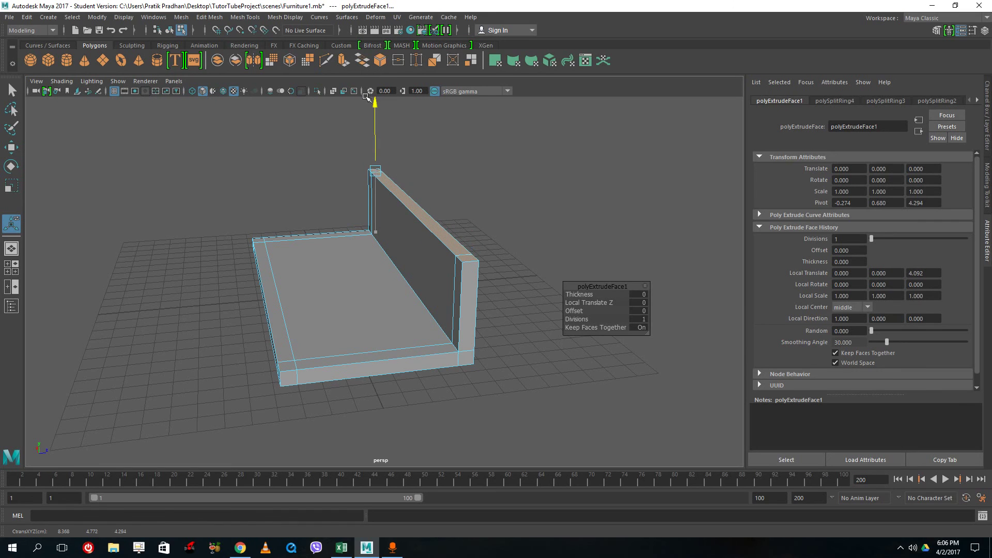
Lower the backrest extrusion to about 3.74 and extrude its top face upward again by about 1.74
alt+drag(431, 245, 509, 241)
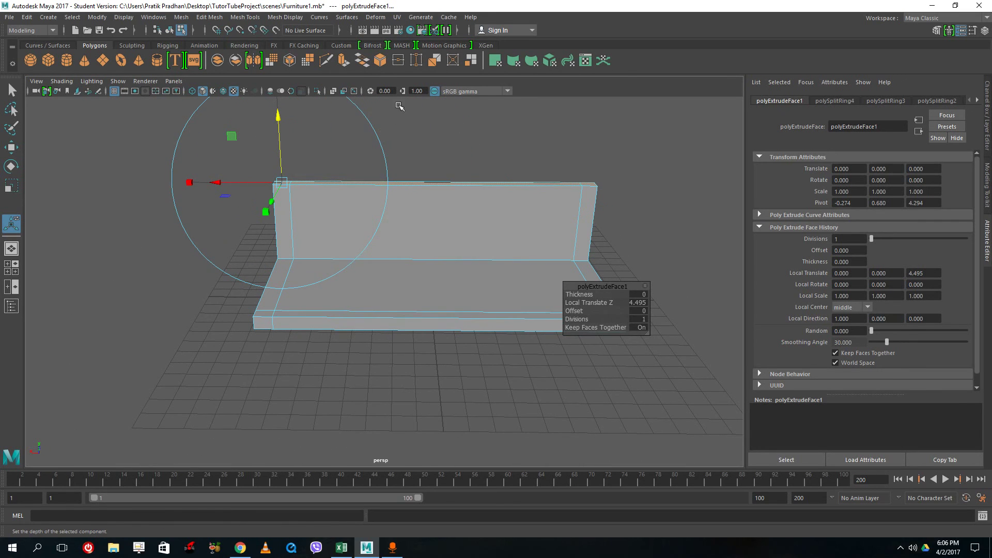
drag(279, 144, 279, 158)
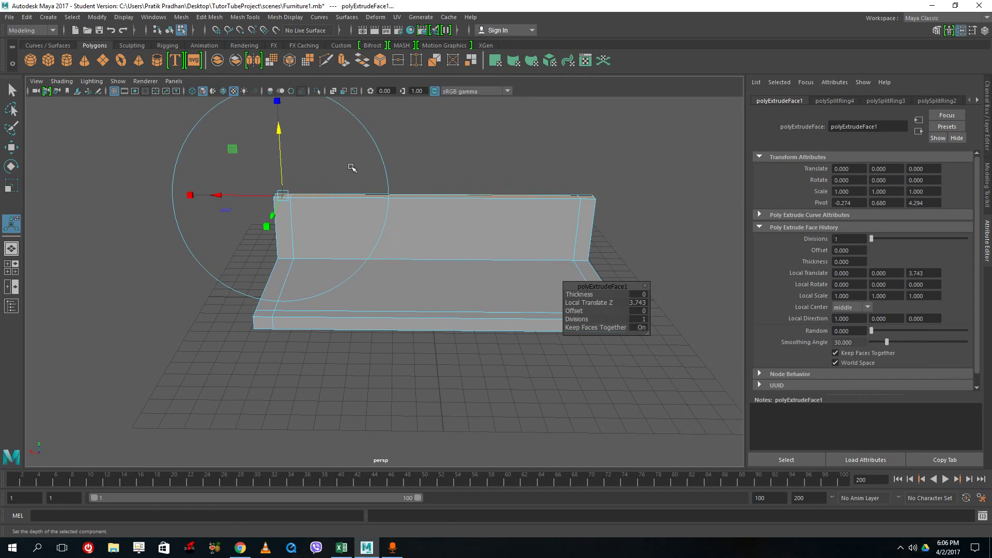
click(343, 62)
drag(282, 142, 277, 98)
Scale the backrest's top face narrower along its length and raise it slightly to shape angled upper corners
key(e)
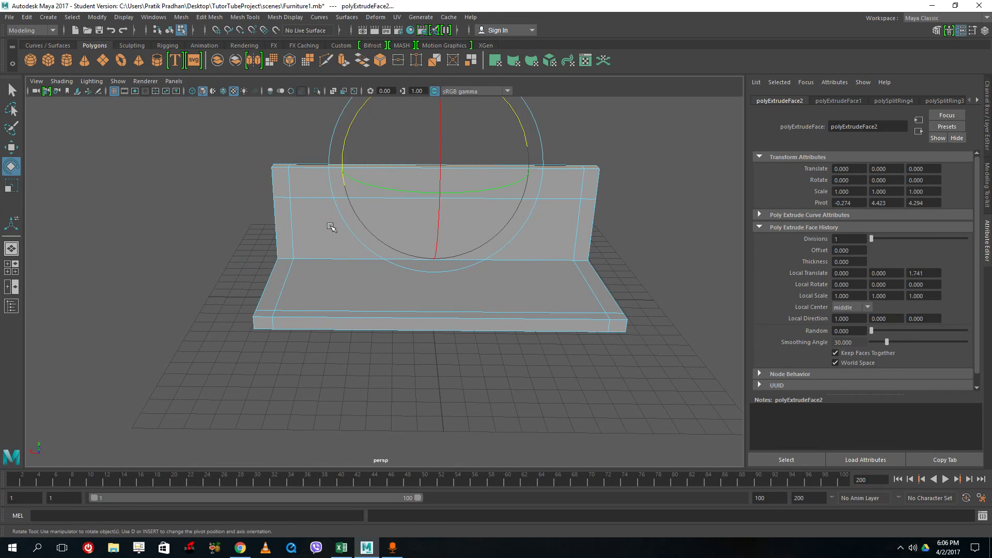
key(r)
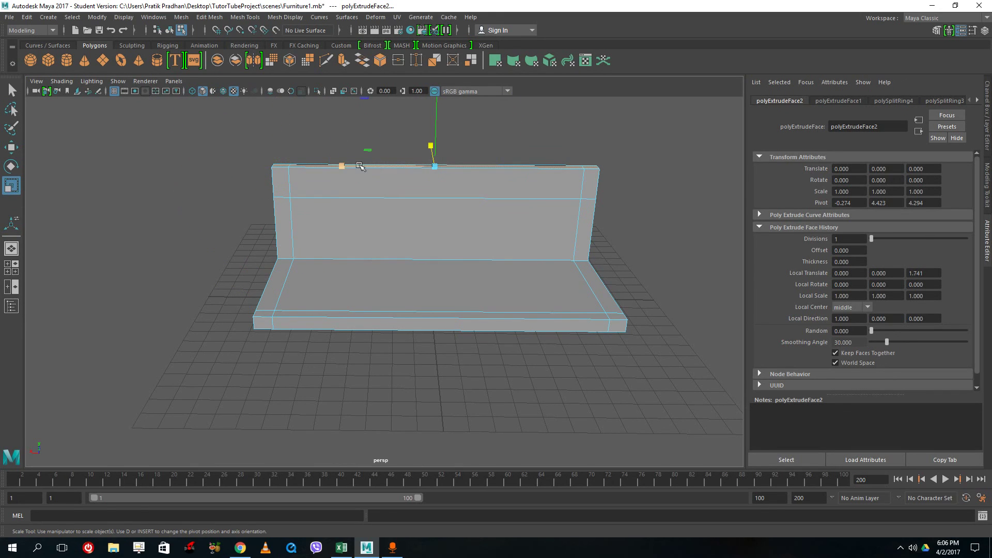
drag(342, 165, 360, 165)
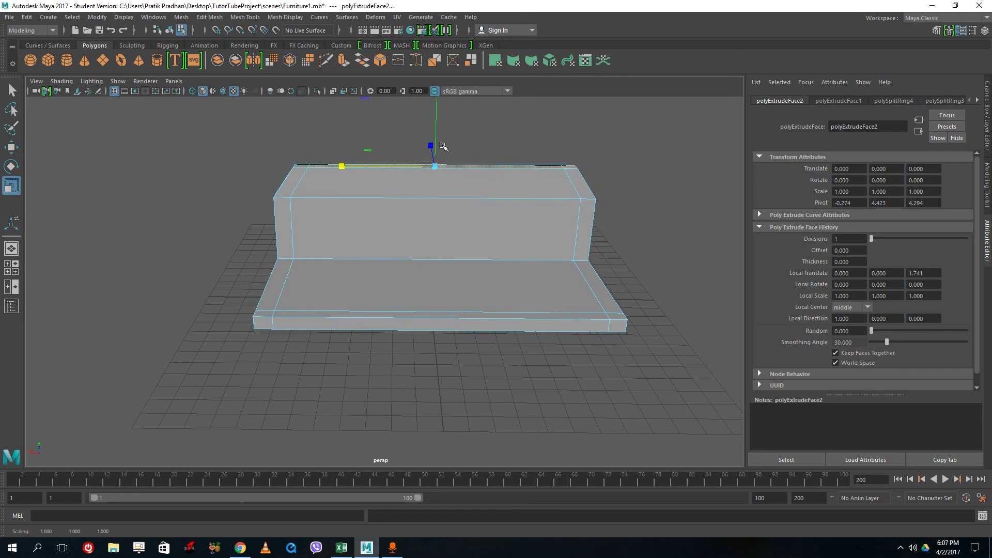
click(487, 161)
alt+drag(487, 162, 411, 219)
key(w)
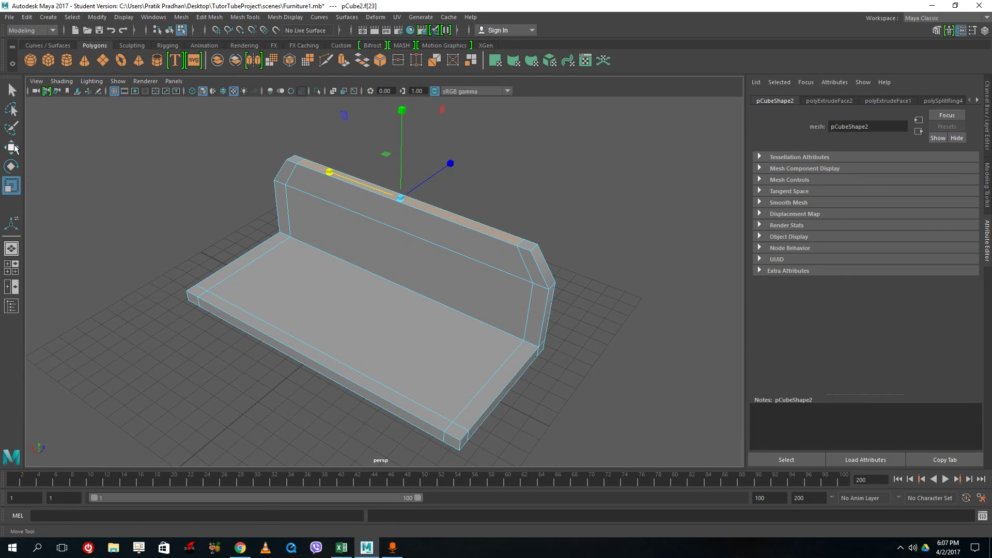
drag(402, 127, 403, 116)
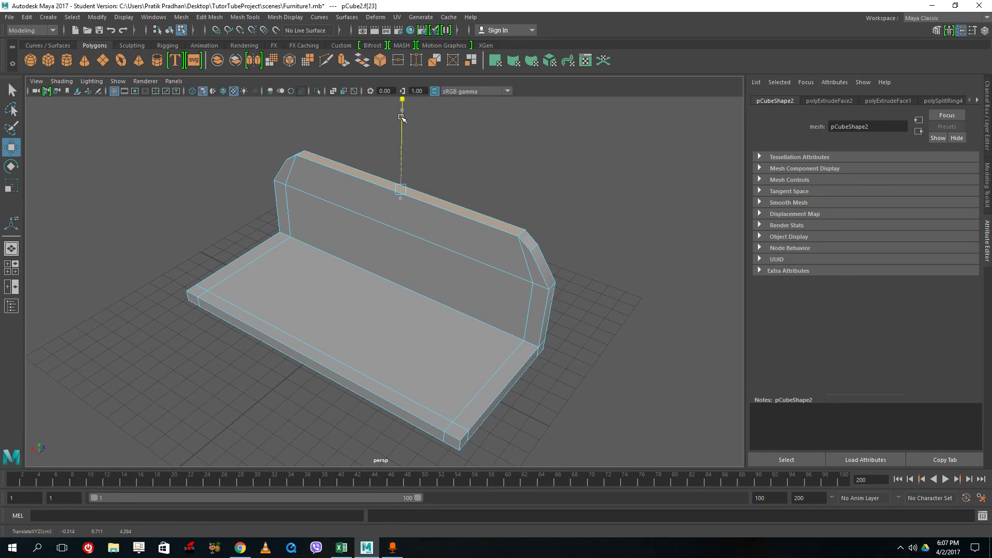
Select the four small corner faces on the slab's underside and extrude them downward into legs
alt+drag(511, 266, 495, 353)
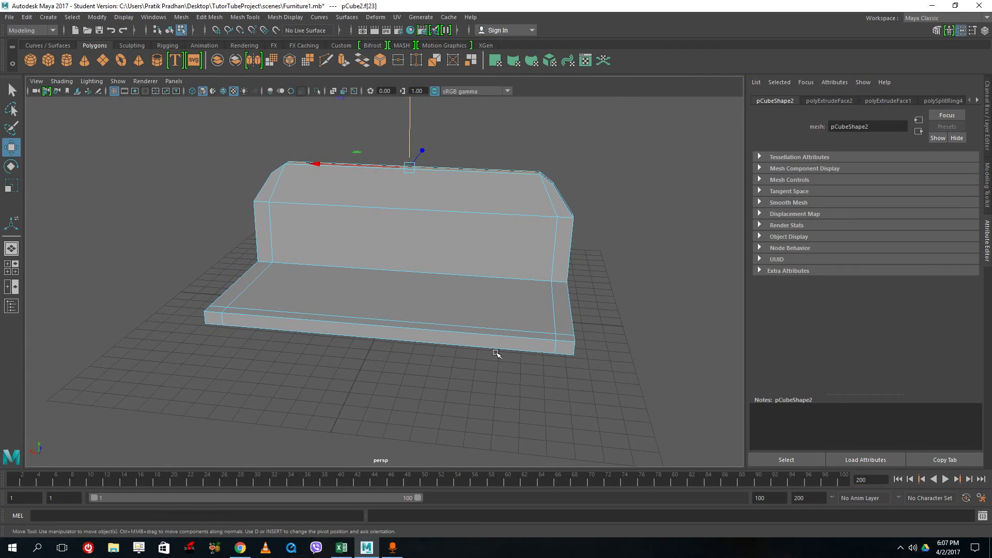
alt+drag(448, 418, 279, 292)
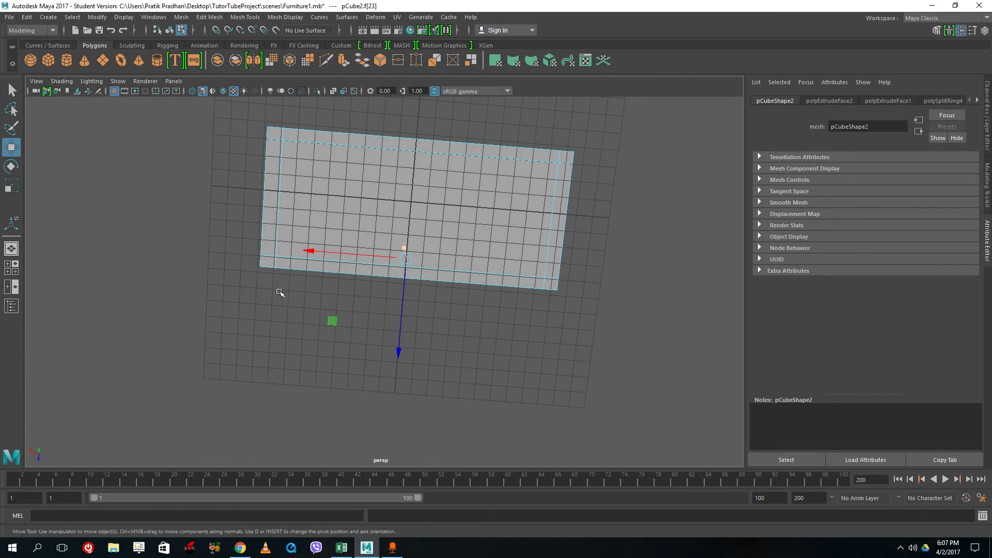
click(257, 264)
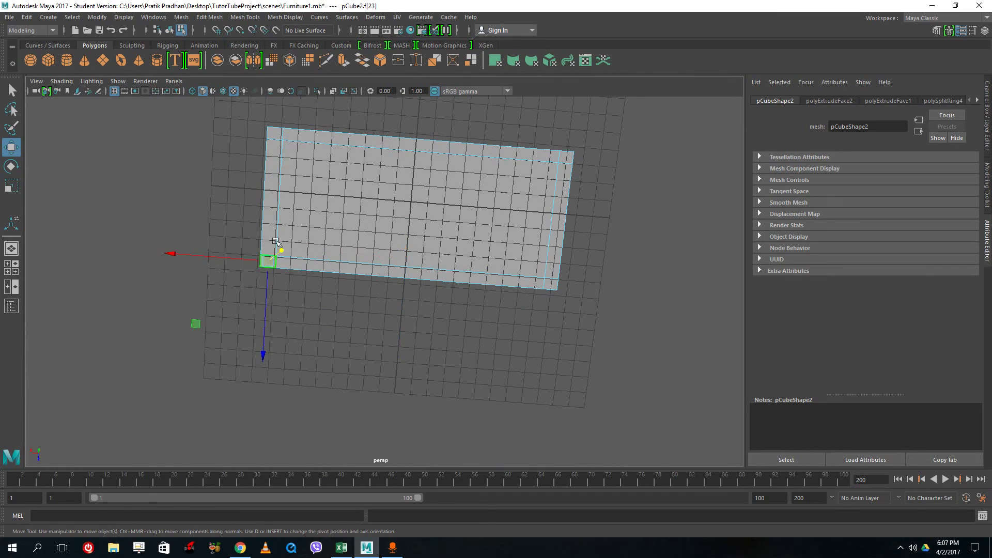
shift+click(282, 135)
shift+click(566, 158)
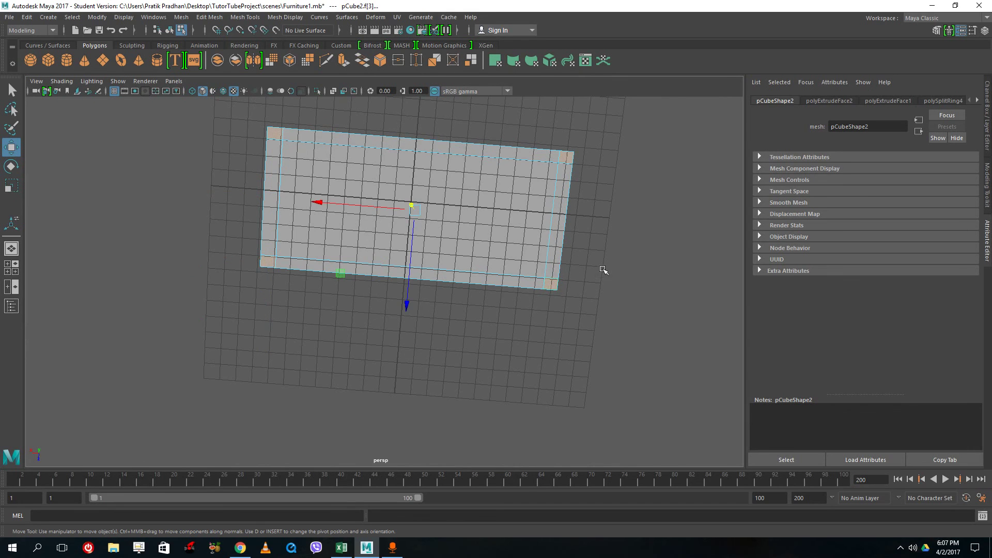
alt+drag(603, 270, 554, 336)
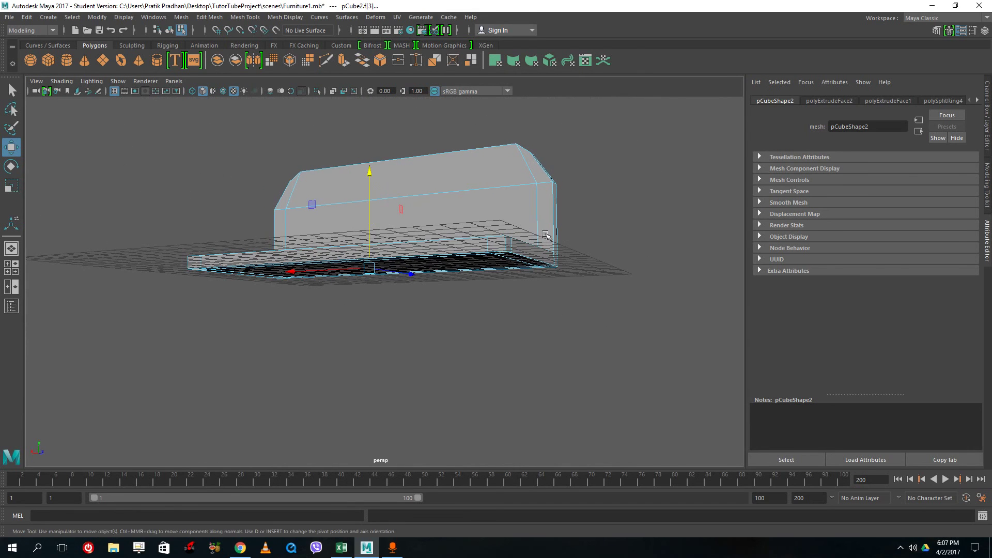
click(345, 61)
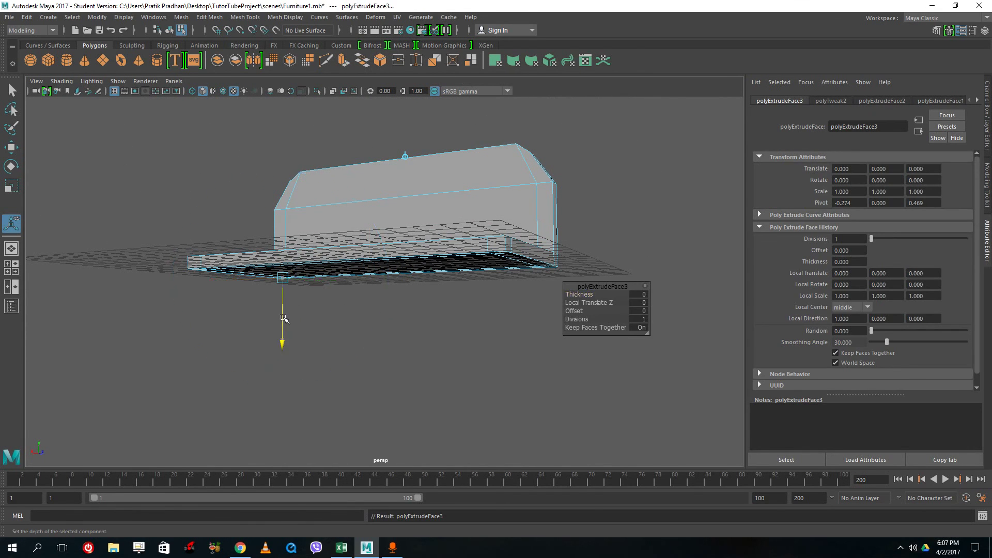
drag(283, 317, 348, 381)
Select the whole bench in object mode and raise it in the side view so its legs stand on the grid
right_drag(445, 222, 508, 209)
click(591, 191)
click(476, 253)
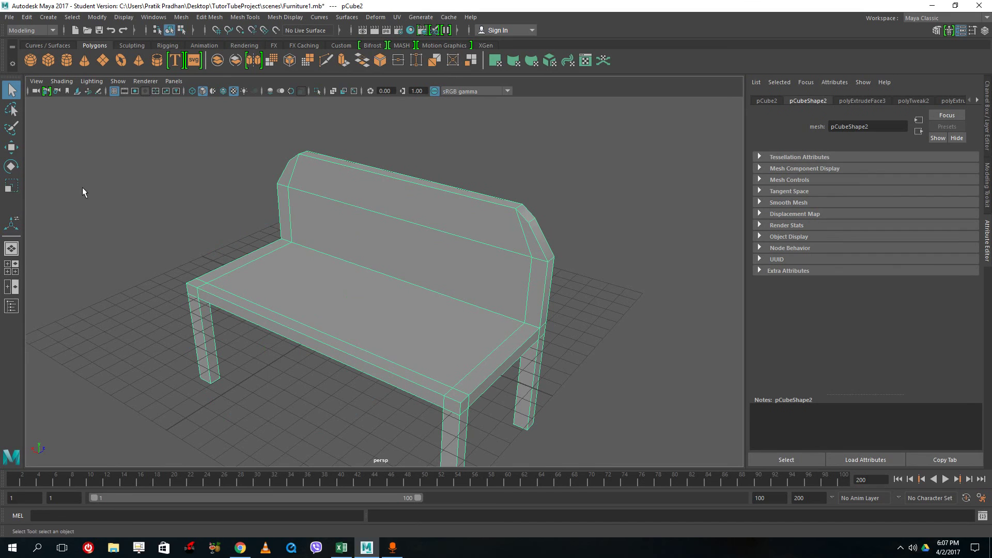
click(10, 148)
alt+drag(365, 232, 381, 166)
key(space)
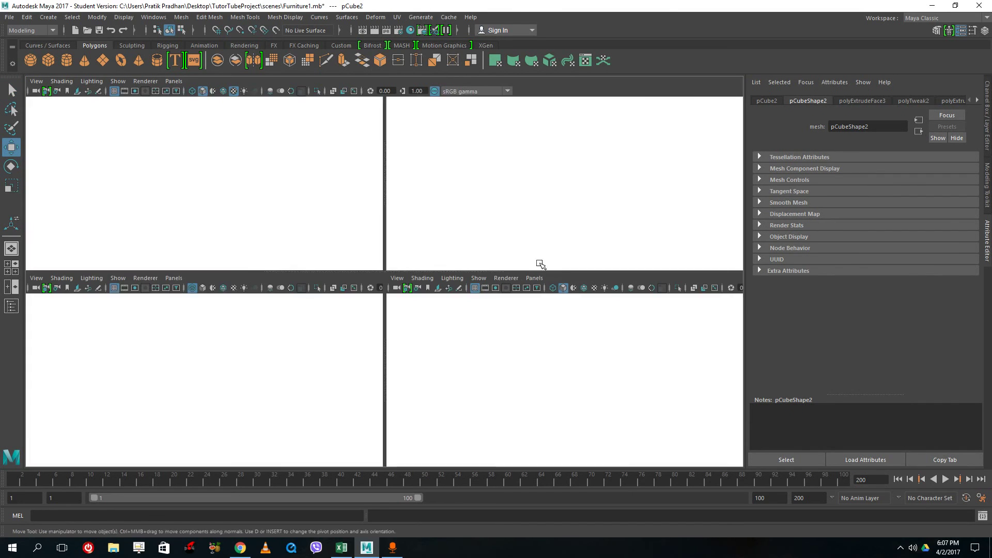
key(space)
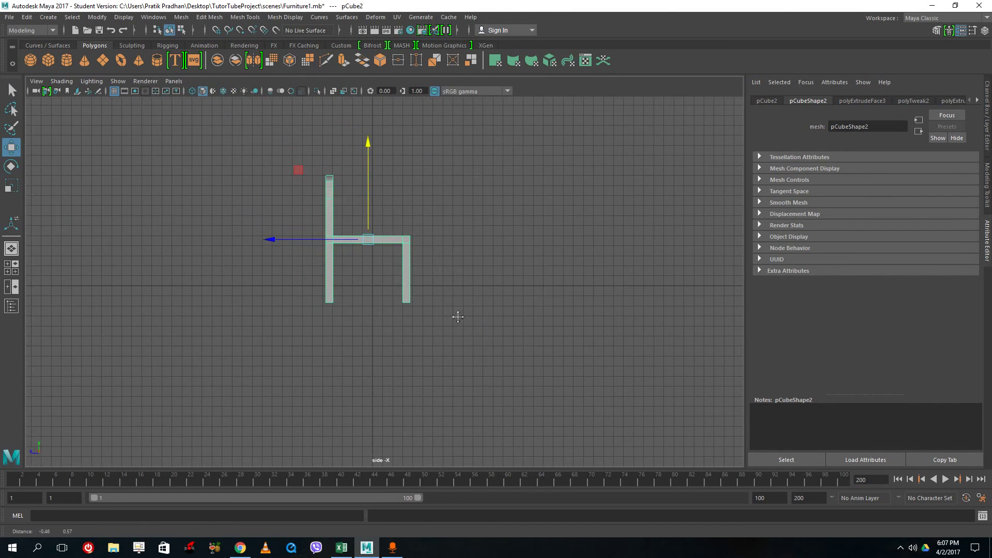
alt+middle_drag(458, 316, 479, 382)
drag(388, 226, 390, 206)
key(space)
key(space)
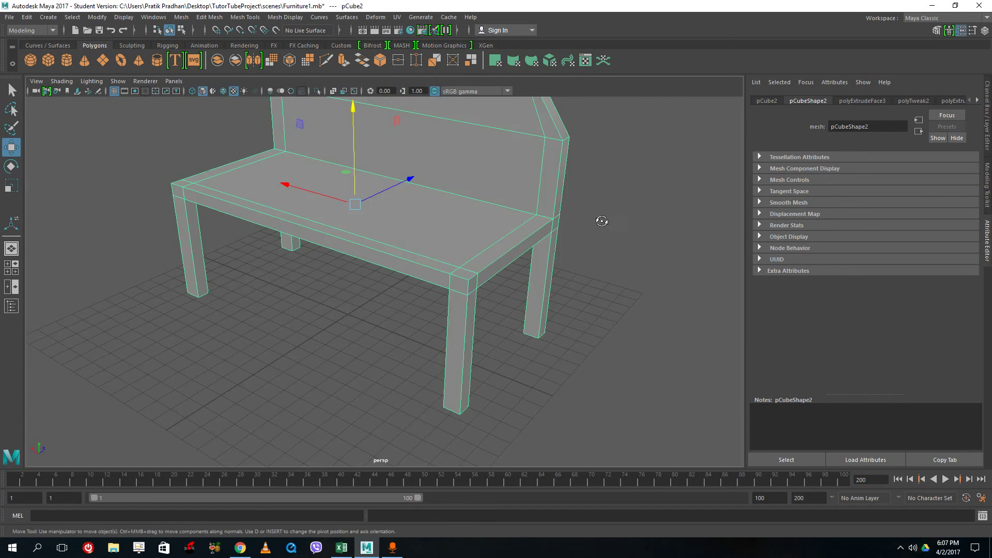
Shift the bench slightly lengthwise along the X axis in the perspective view
alt+drag(602, 221, 594, 241)
alt+middle_drag(593, 242, 564, 292)
scroll(564, 292, down, 5)
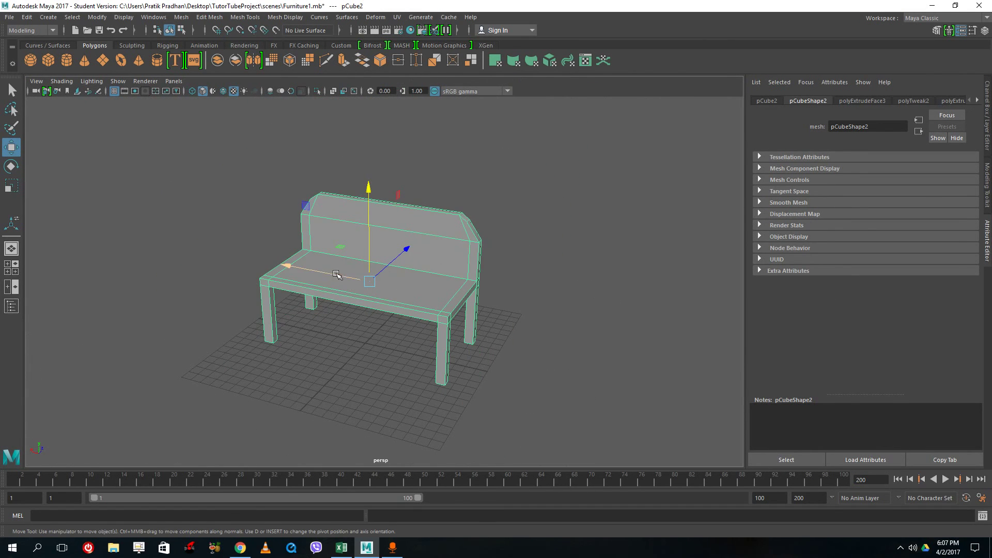
mouse_move(336, 274)
mouse_down()
mouse_move(312, 278)
mouse_move(331, 291)
mouse_up()
scroll(397, 329, up, 3)
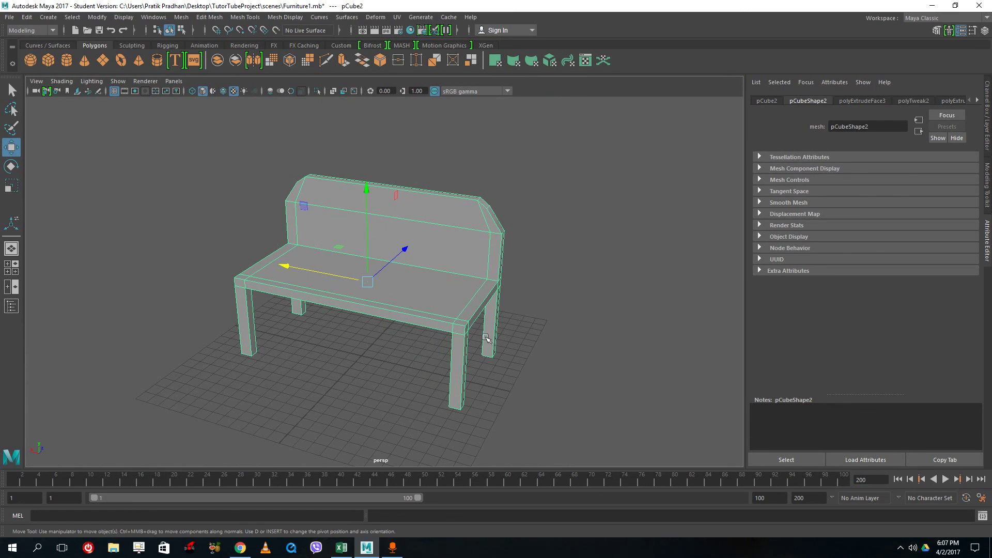
Insert a lengthwise edge loop through the middle of the bench seat
alt+drag(486, 338, 393, 345)
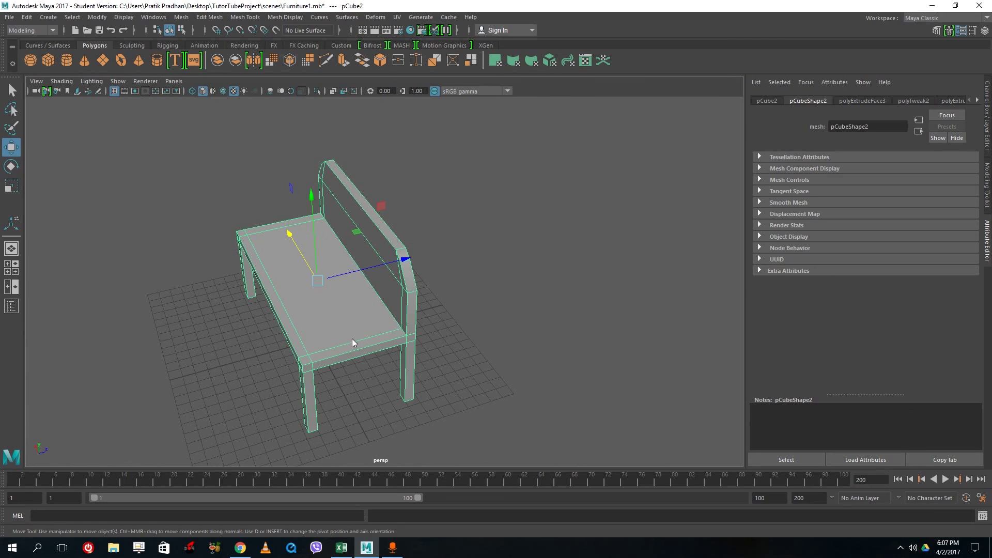
right_drag(352, 250, 405, 239)
alt+drag(396, 339, 307, 359)
scroll(306, 358, up, 3)
alt+middle_drag(305, 358, 381, 339)
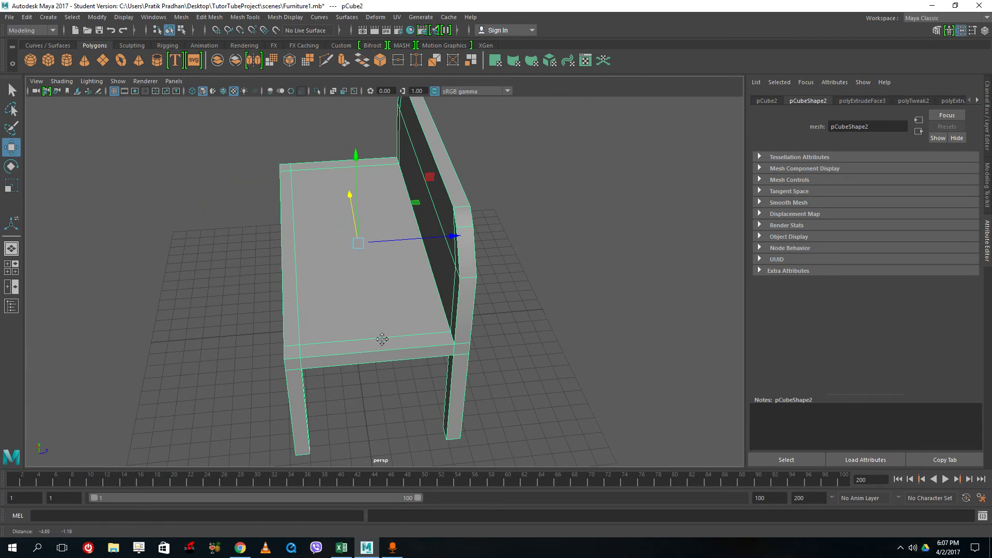
shift+right_drag(375, 340, 314, 327)
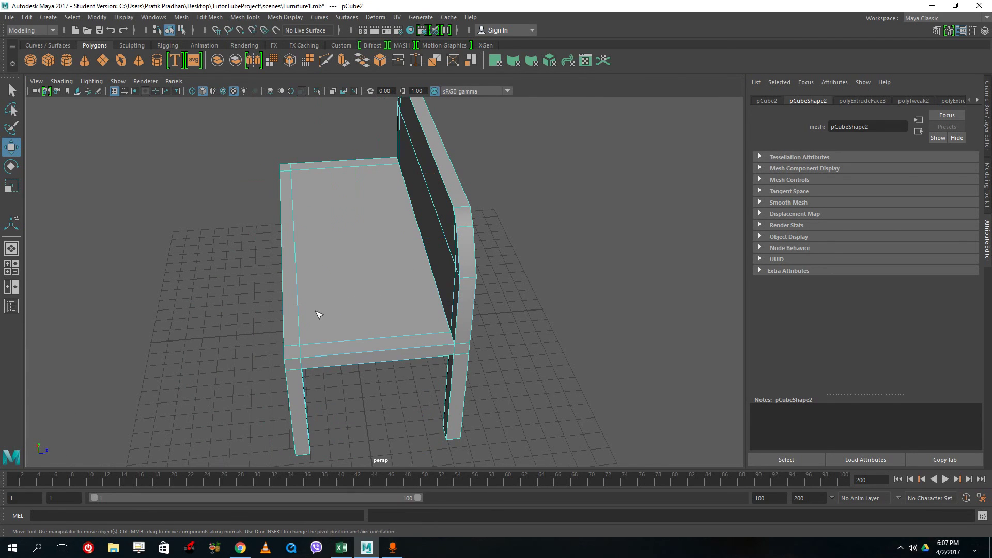
click(377, 350)
Switch the bench to vertex mode and activate the Select tool
right_drag(377, 331, 335, 250)
alt+drag(481, 327, 468, 326)
key(q)
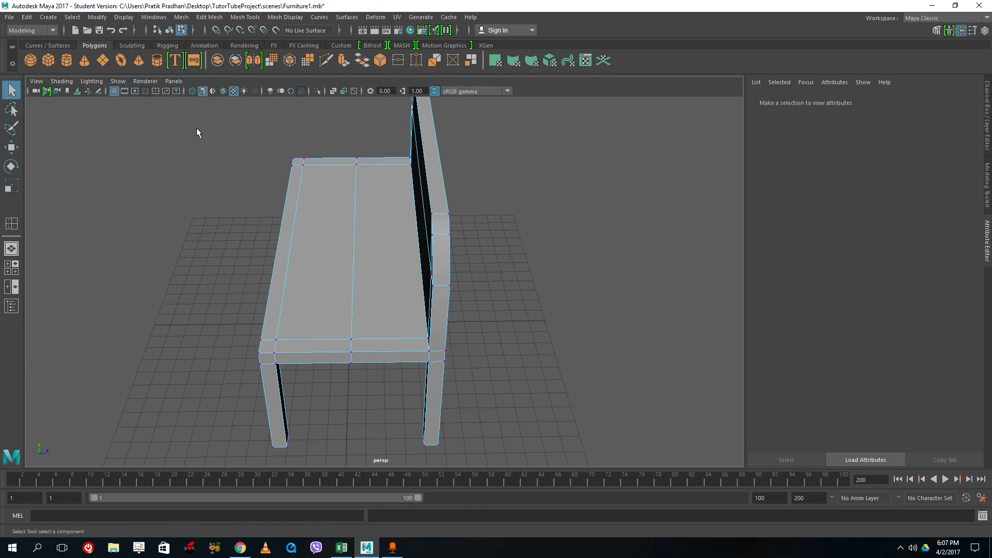
Scale the vertices of the seat's middle edge loop outward along the bench's length, and check the smoothed preview
drag(322, 113, 390, 393)
alt+drag(390, 392, 3, 206)
click(12, 185)
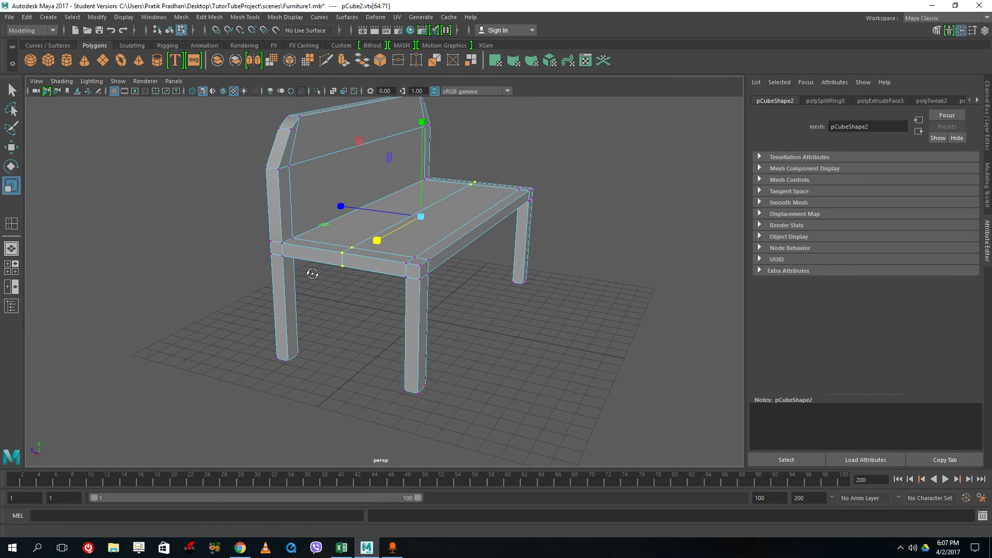
alt+drag(289, 243, 328, 229)
key(3)
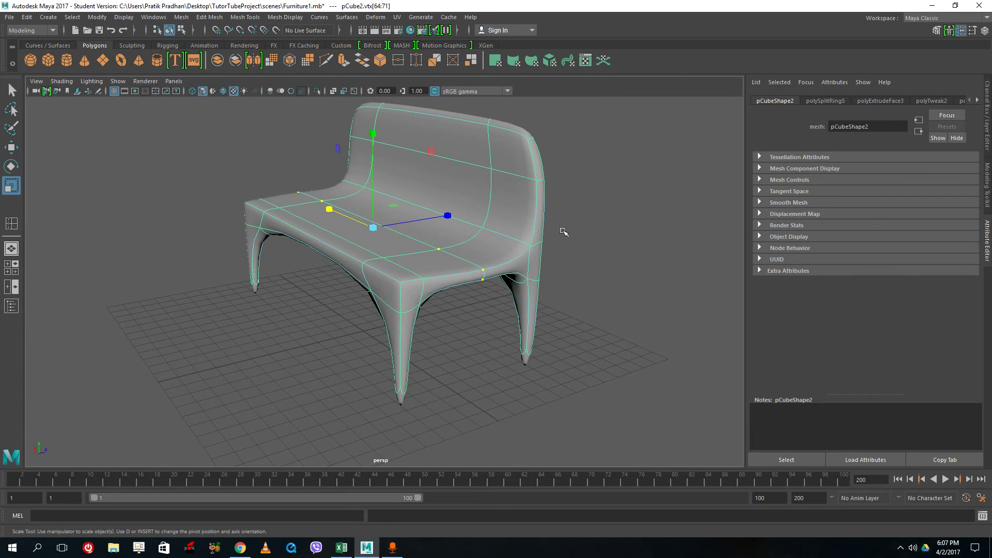
click(572, 277)
click(436, 226)
key(1)
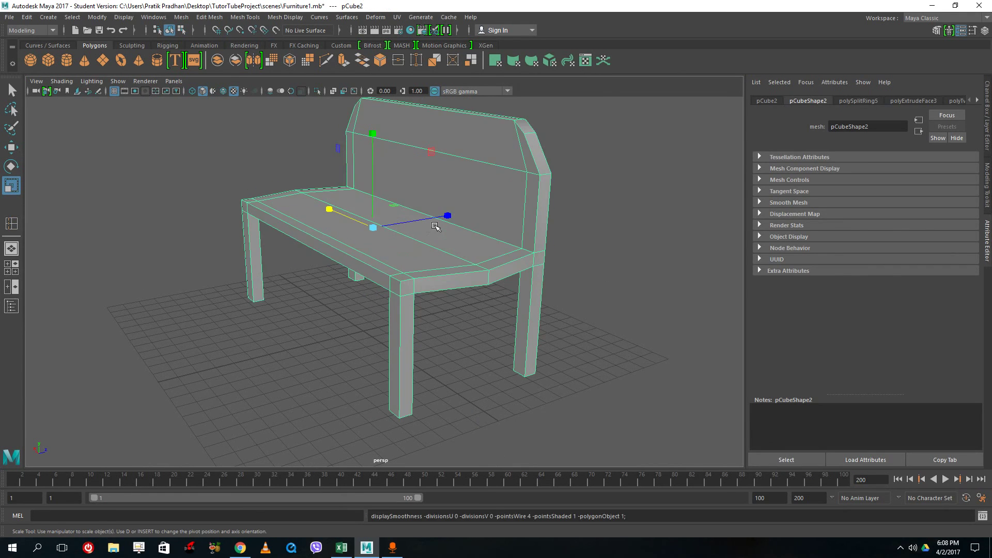
Examine the smoothed bench from the front and both ends, checking how the seat and legs round off
scroll(408, 270, up, 3)
alt+drag(427, 282, 487, 301)
alt+middle_drag(487, 302, 432, 295)
key(3)
alt+drag(532, 309, 593, 261)
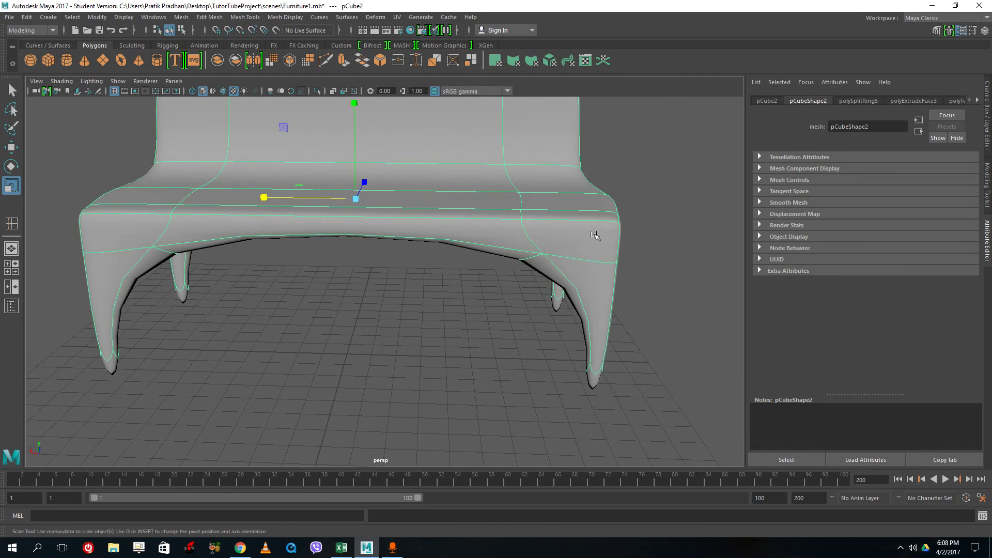
alt+drag(95, 243, 238, 254)
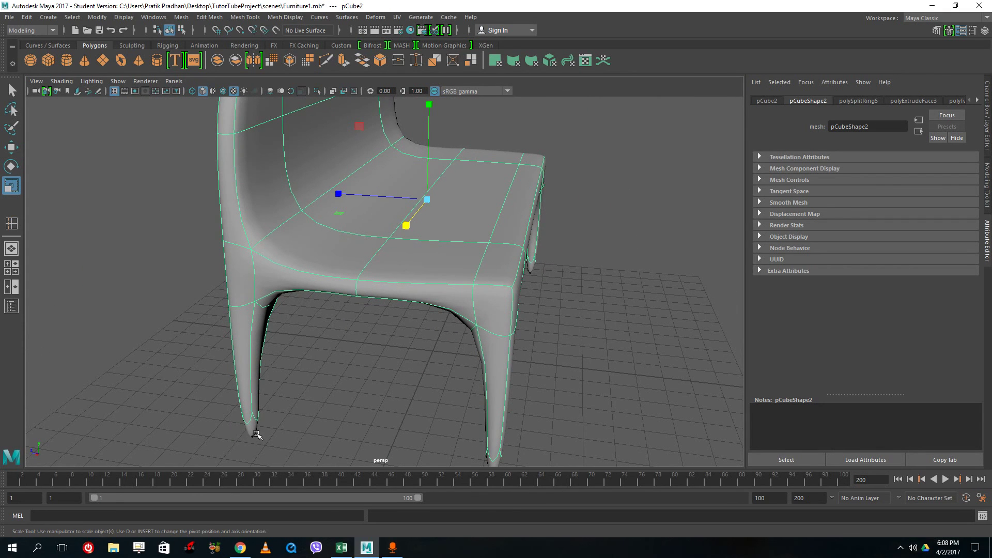
alt+drag(493, 335, 427, 325)
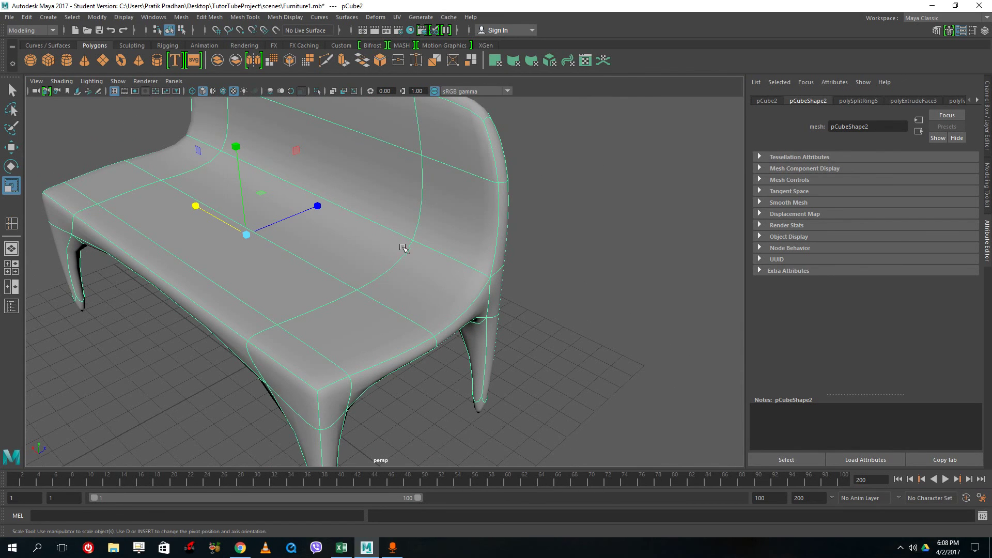
key(1)
Move the backrest's upper vertices backward so the backrest leans away from the seat, and preview the smoothed shape
alt+drag(432, 253, 309, 236)
right_drag(309, 236, 259, 226)
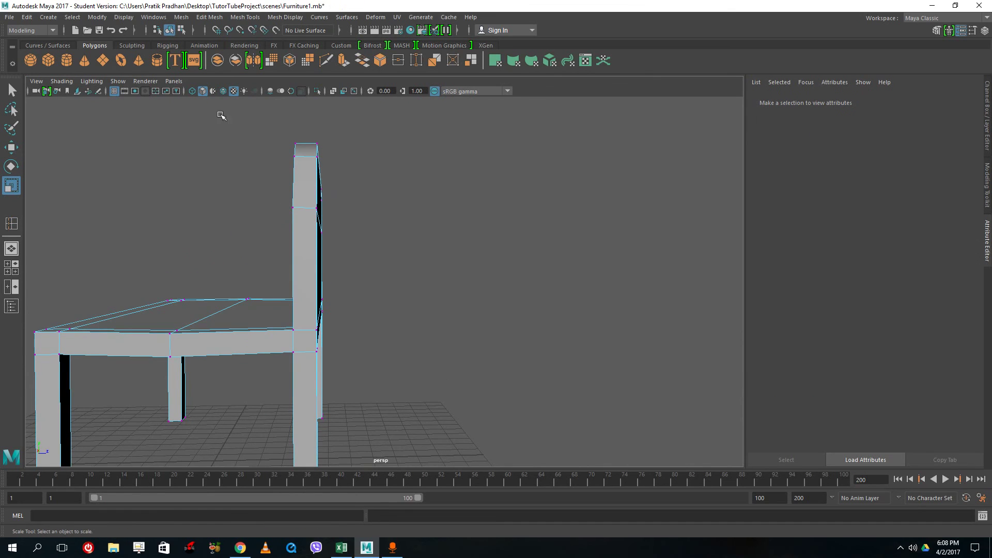
drag(231, 113, 390, 255)
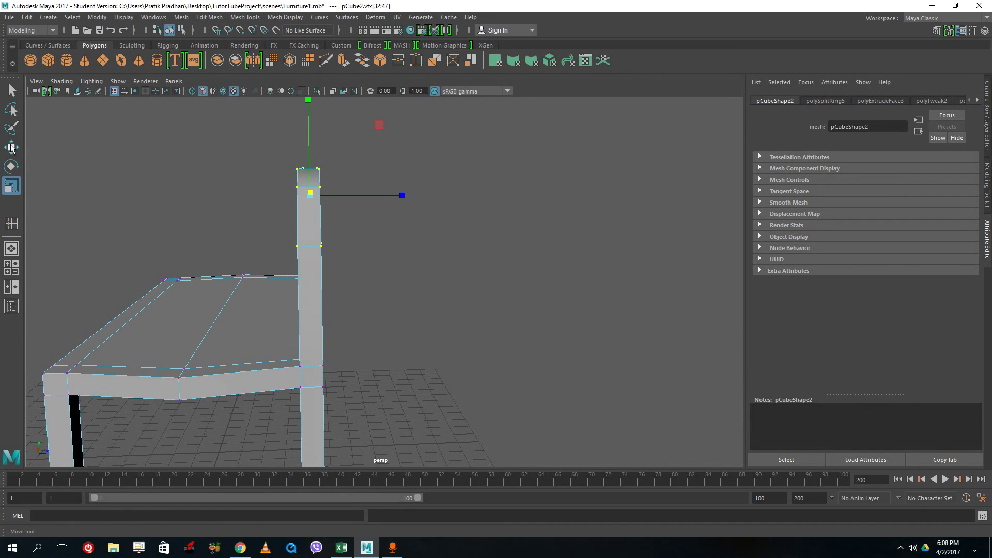
click(11, 147)
drag(372, 197, 394, 202)
drag(269, 124, 372, 174)
click(369, 172)
alt+drag(420, 201, 334, 196)
key(3)
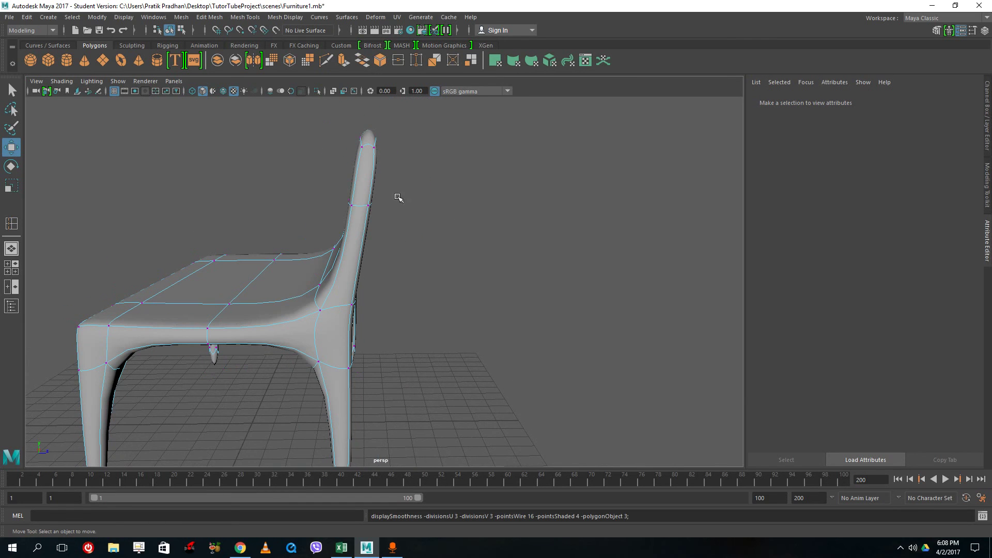
key(1)
Insert edge loops close to the outer and inner side edges of the legs at one end of the bench
alt+drag(255, 236, 250, 334)
scroll(315, 326, down, 5)
alt+middle_drag(250, 334, 324, 308)
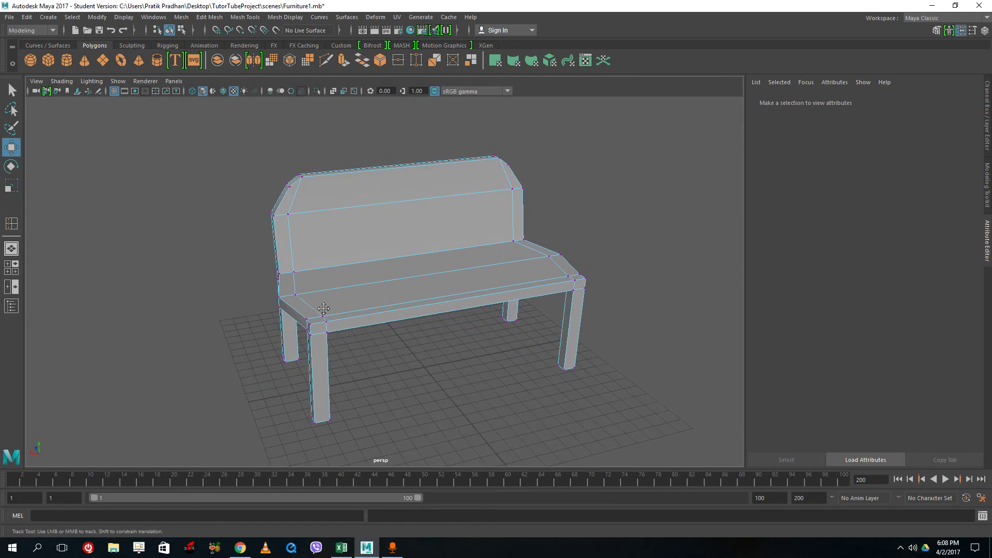
scroll(324, 309, up, 6)
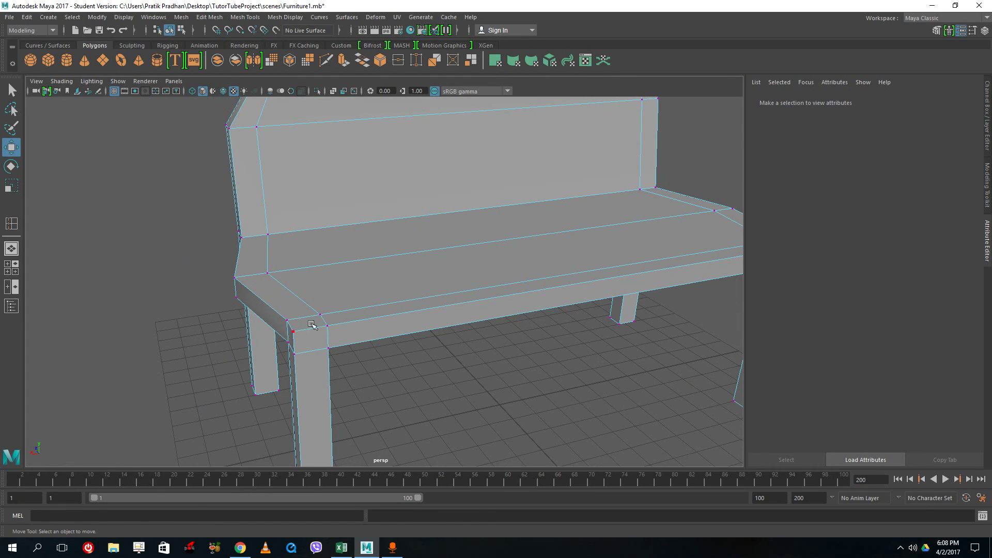
right_drag(315, 325, 468, 236)
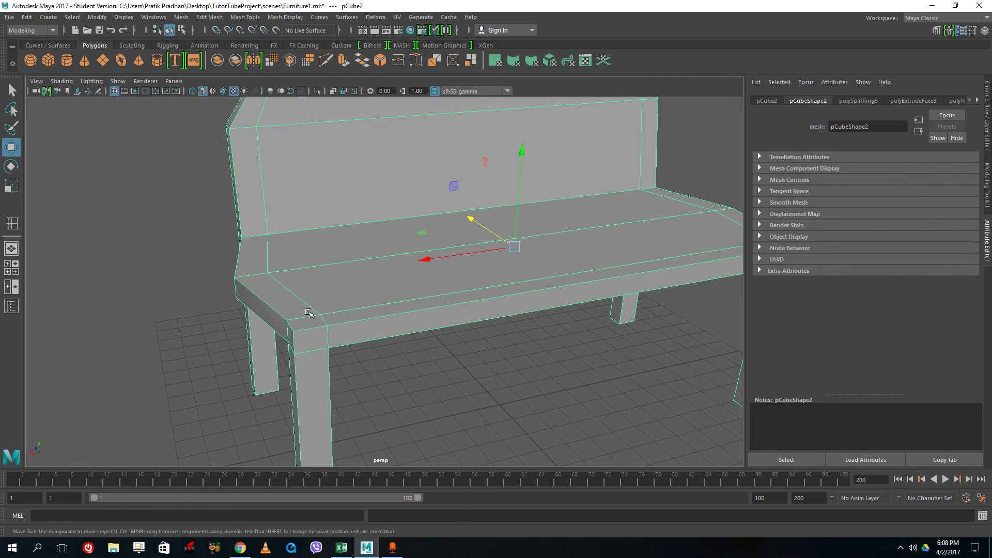
shift+right_drag(307, 293, 259, 310)
alt+drag(309, 354, 272, 348)
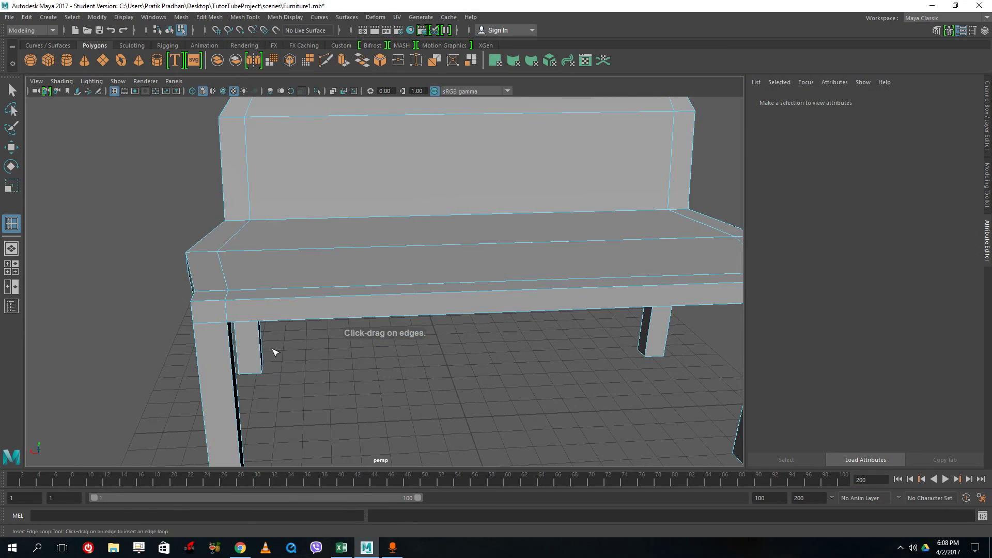
scroll(253, 354, up, 2)
alt+middle_drag(252, 353, 348, 354)
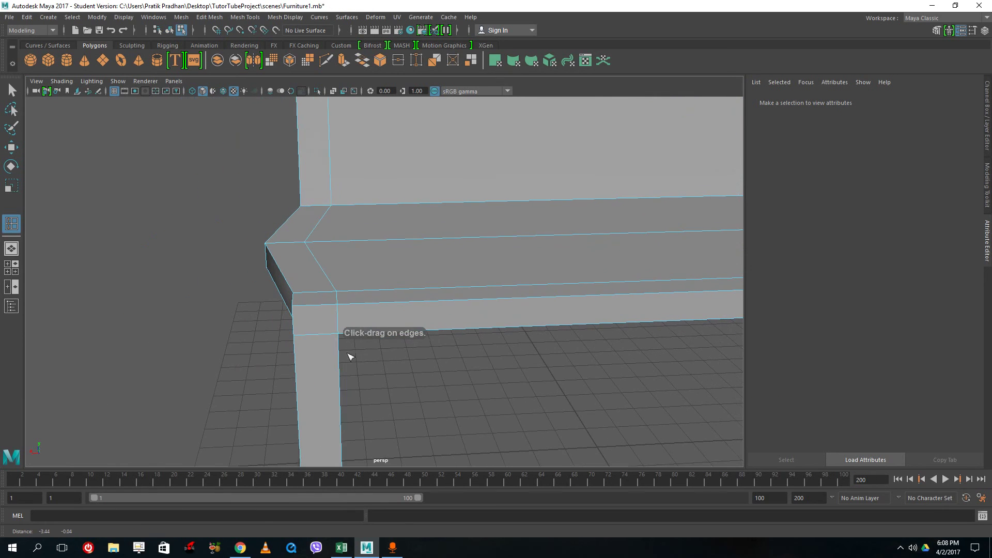
click(297, 312)
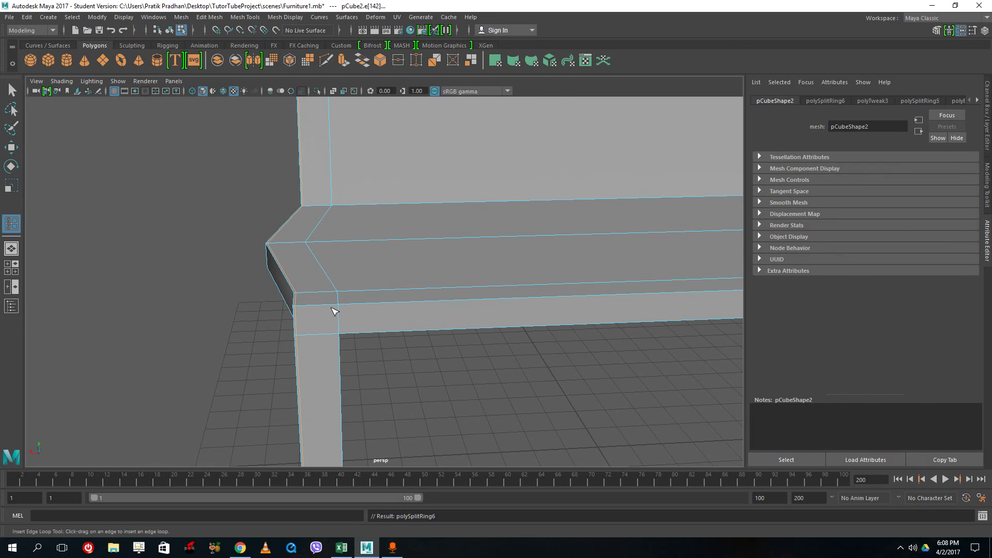
drag(335, 304, 339, 308)
Insert matching edge loops along the leg edges at the bench's other end, and inspect the smoothed result
alt+middle_drag(504, 306, 253, 342)
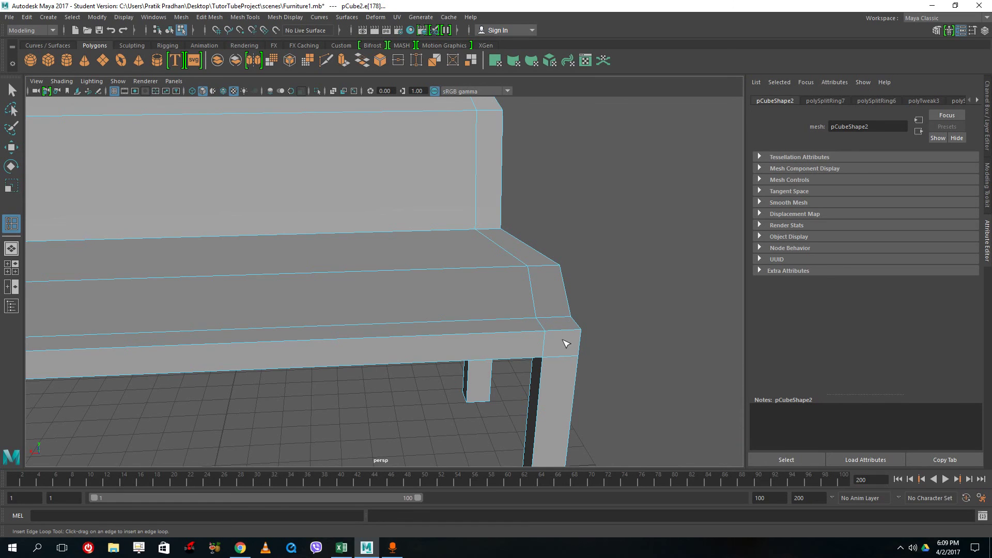
alt+middle_drag(566, 344, 429, 290)
scroll(495, 337, up, 4)
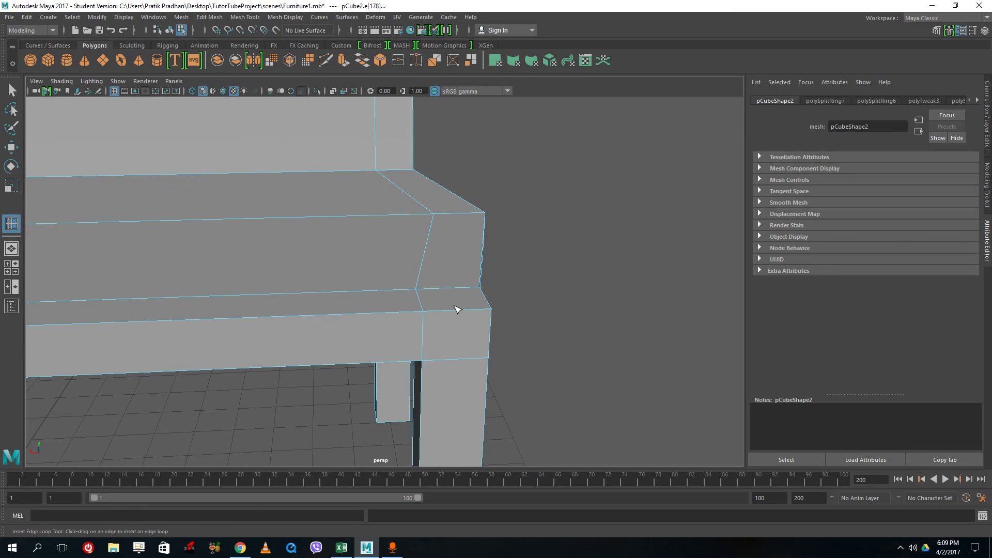
drag(445, 311, 434, 324)
drag(491, 311, 624, 335)
alt+right_drag(624, 334, 539, 347)
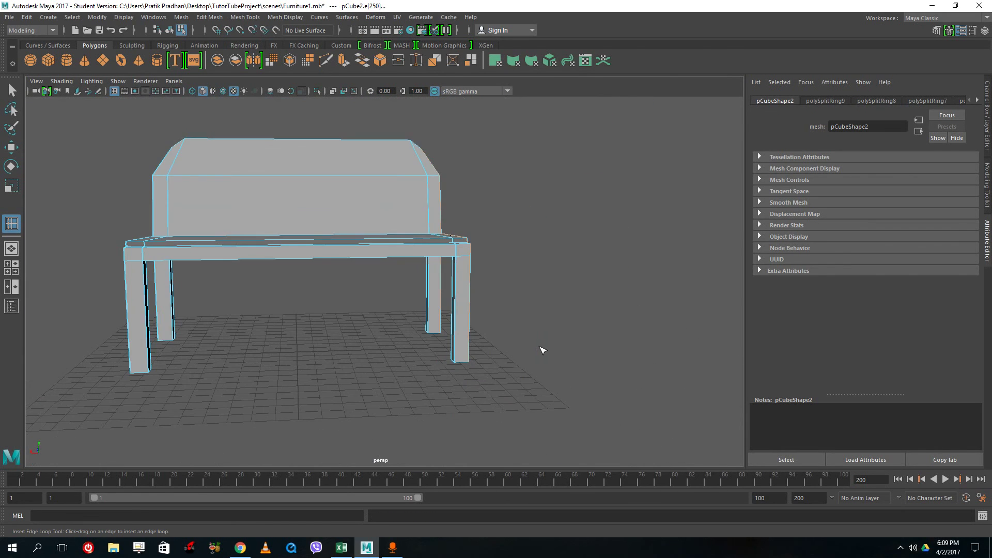
key(3)
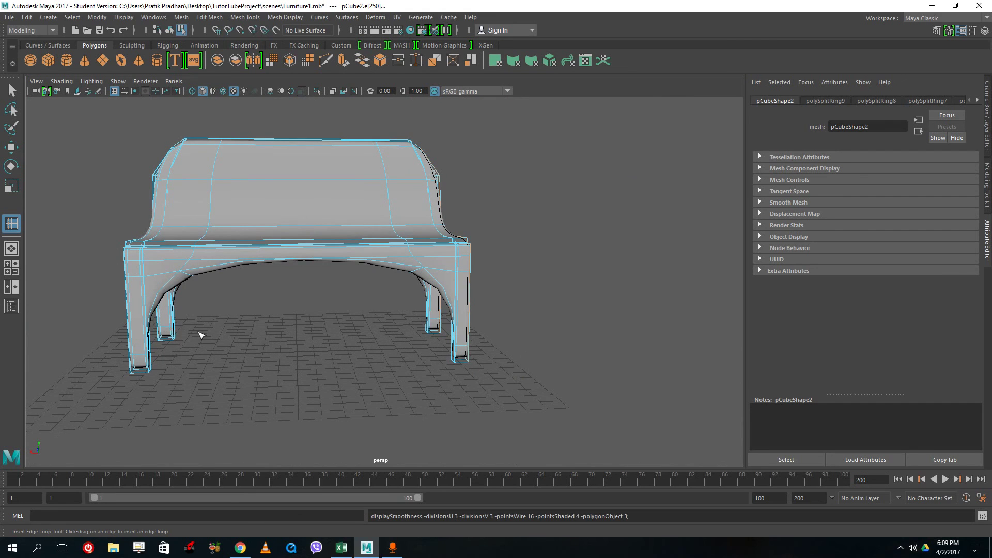
alt+drag(200, 335, 374, 364)
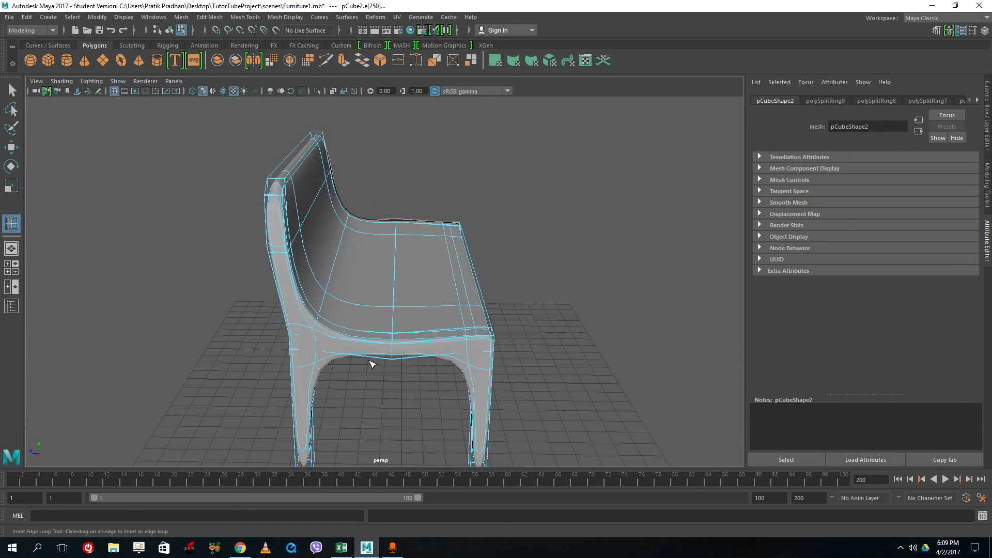
Insert horizontal edge loops close to the upper and lower edges of the seat's rim, and preview the smoothing
key(1)
scroll(395, 355, up, 5)
scroll(402, 368, up, 1)
alt+middle_drag(403, 367, 396, 345)
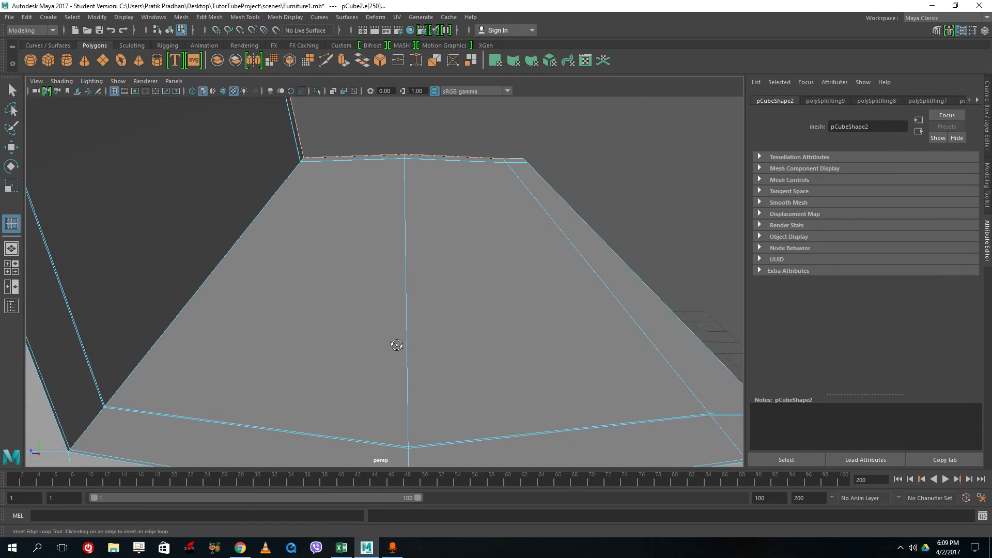
alt+drag(396, 346, 389, 322)
mouse_move(376, 285)
mouse_down()
mouse_move(376, 268)
mouse_move(375, 294)
mouse_up()
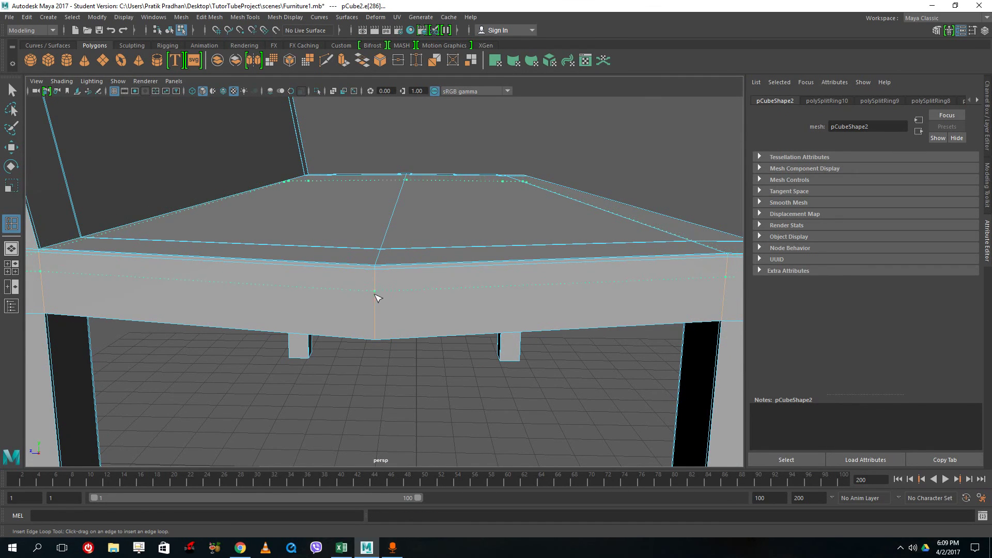
drag(375, 337, 376, 337)
alt+drag(520, 370, 601, 384)
key(3)
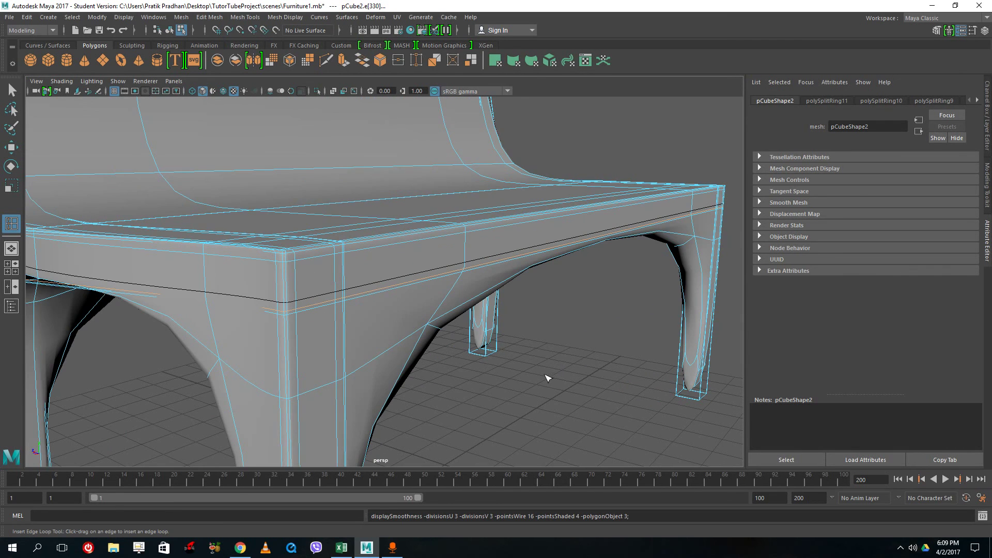
key(1)
Insert an edge loop across the seat just inside the legs at each end of the bench
scroll(315, 290, up, 5)
alt+drag(312, 290, 270, 289)
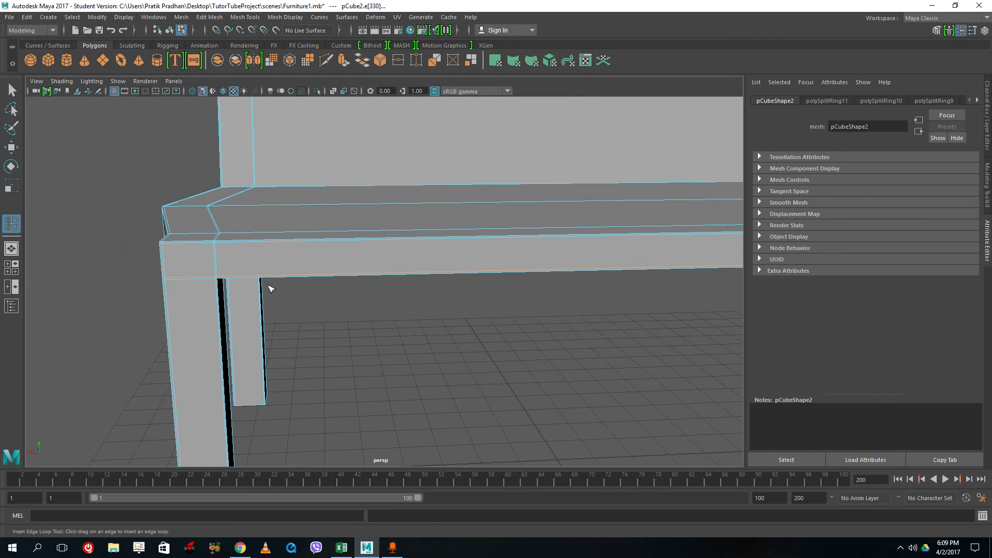
click(222, 280)
alt+drag(488, 281, 234, 300)
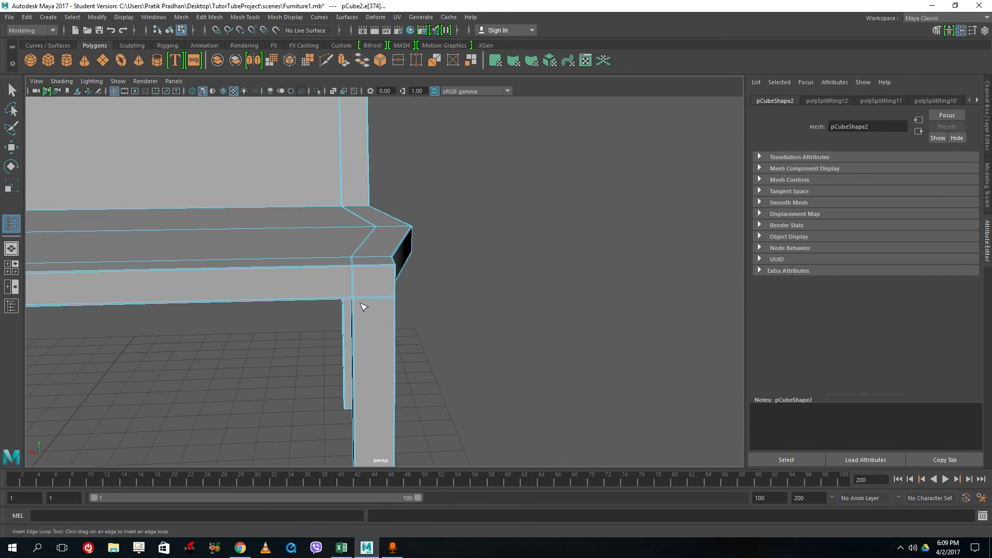
click(351, 300)
key(3)
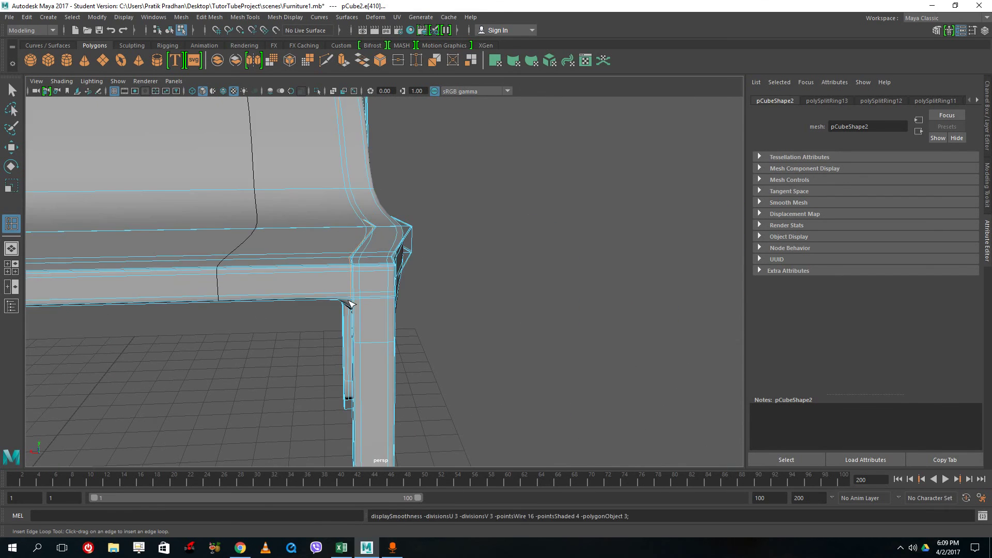
key(1)
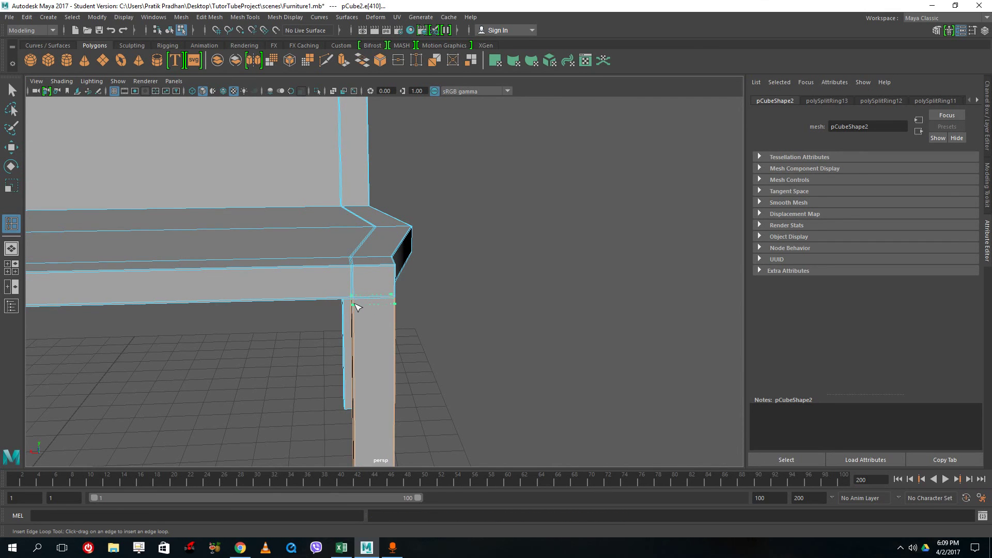
Insert an edge loop around the top of each leg, just below the seat
click(356, 305)
alt+drag(301, 317, 24, 303)
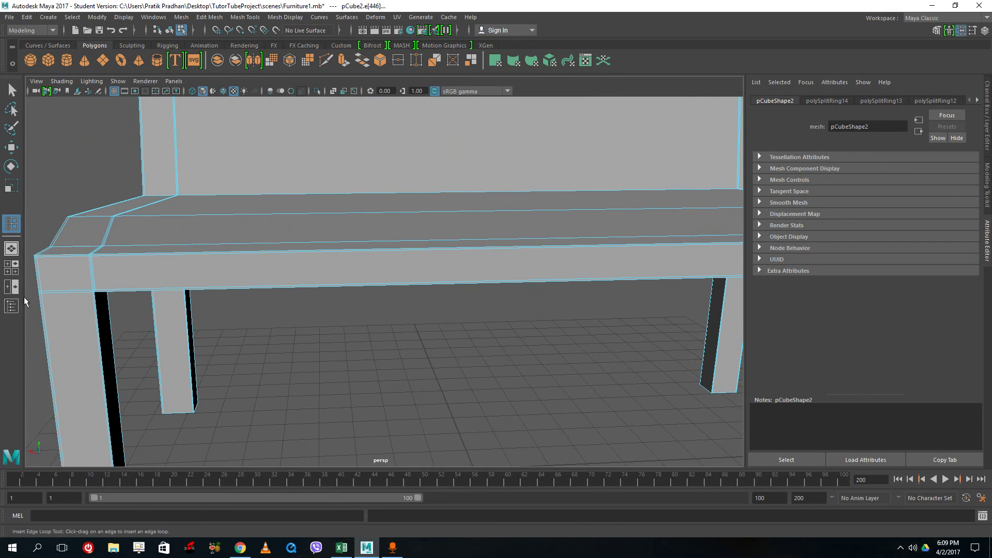
click(95, 299)
alt+drag(88, 308, 257, 309)
click(489, 372)
click(299, 304)
key(3)
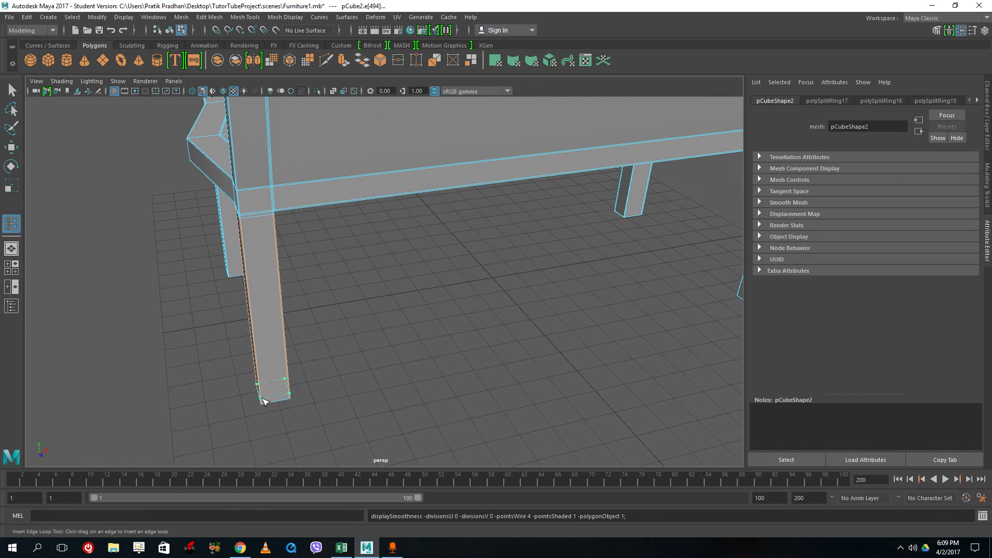
Insert edge loops around the bench legs close to their feet
drag(262, 399, 265, 404)
alt+drag(265, 405, 667, 318)
alt+middle_drag(666, 317, 534, 311)
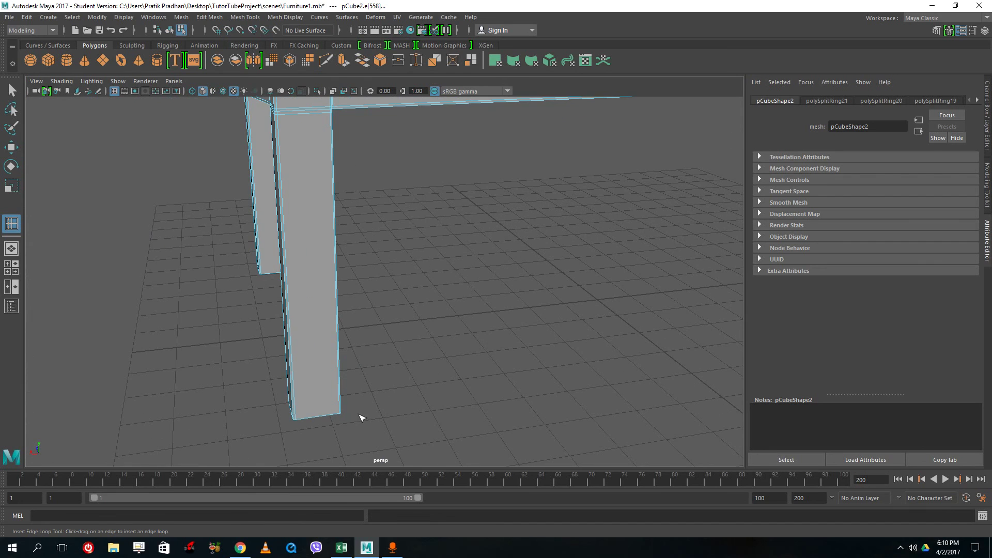
click(341, 413)
alt+drag(341, 413, 314, 355)
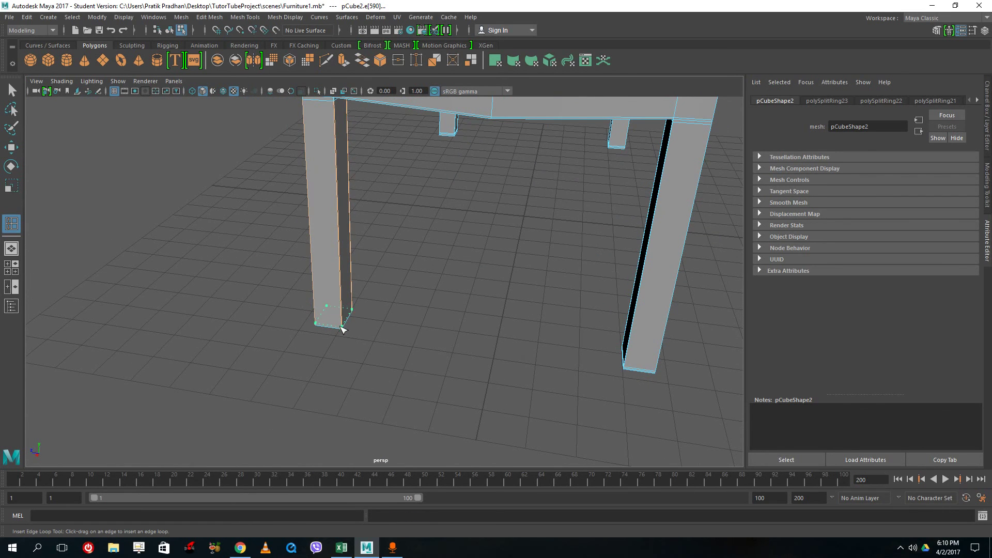
alt+middle_drag(342, 300, 282, 426)
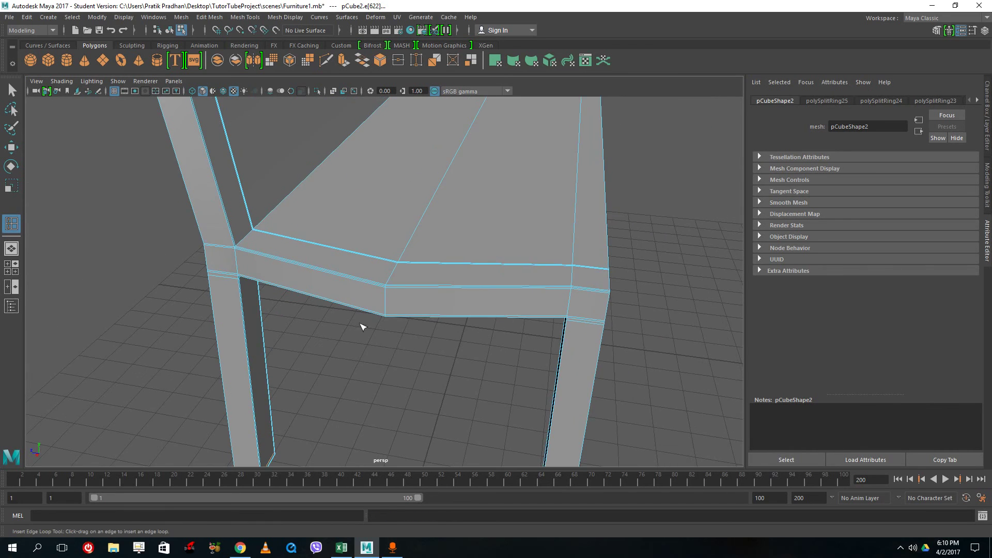
Check the bench in smoothed preview, and insert a lengthwise edge loop in the seat just in front of the backrest
alt+middle_drag(363, 326, 321, 414)
key(2)
scroll(329, 416, down, 5)
scroll(332, 419, down, 3)
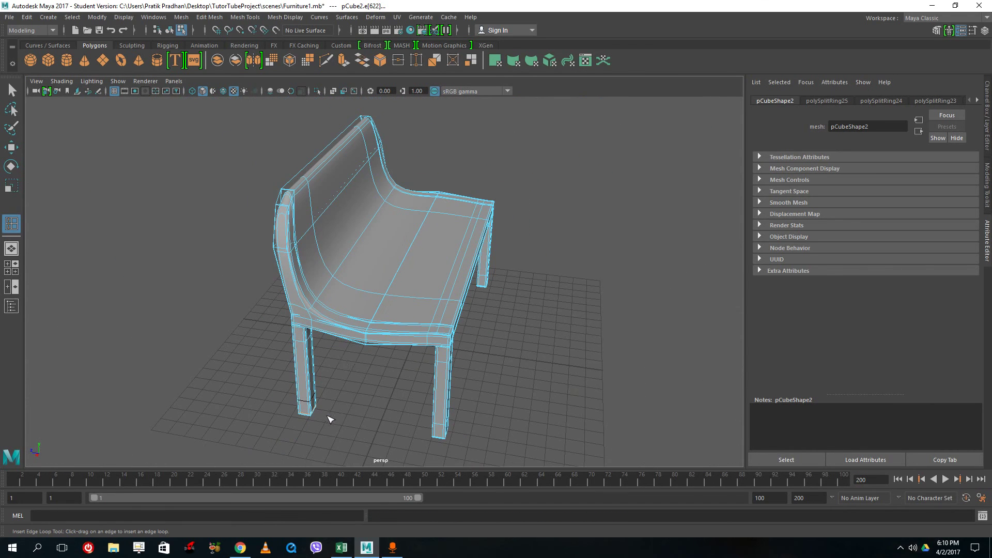
alt+drag(364, 301, 496, 296)
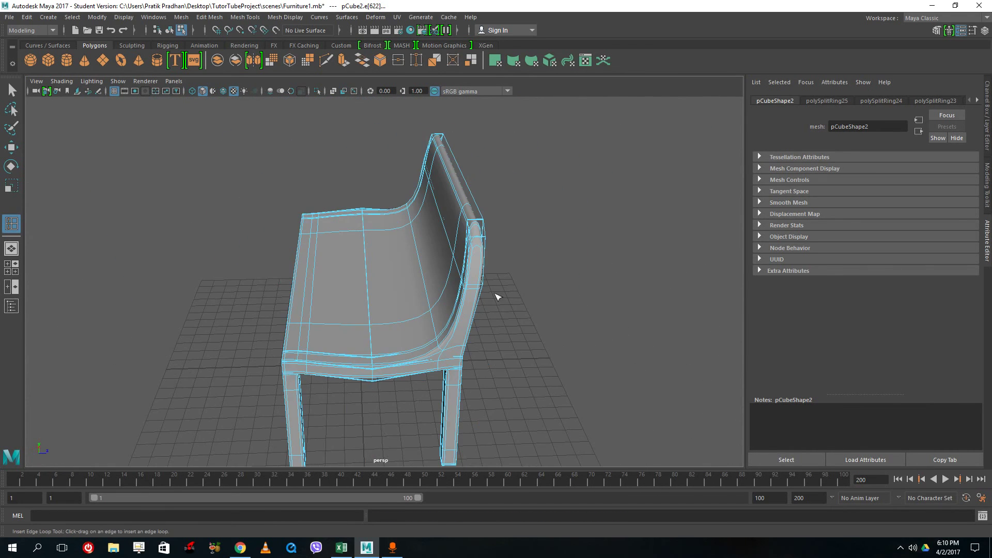
key(1)
scroll(467, 365, up, 5)
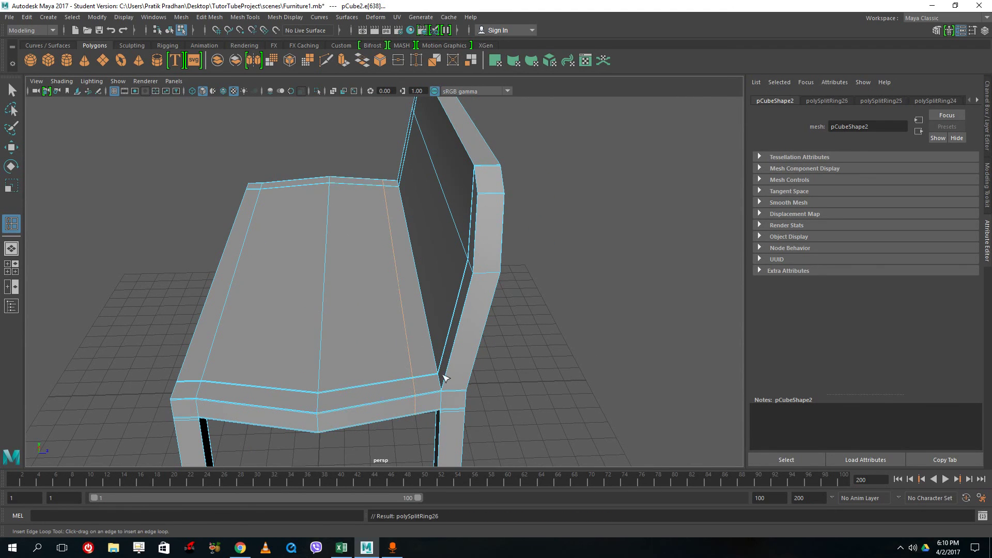
Insert an edge loop along the base of the backrest, just above the seat, and check it in smoothed preview
click(452, 359)
key(3)
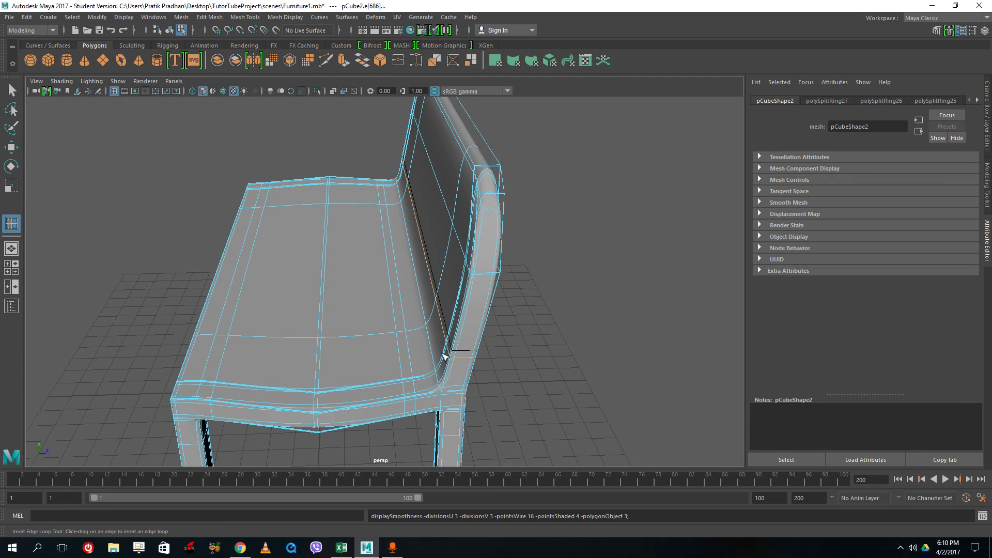
alt+drag(464, 181, 564, 326)
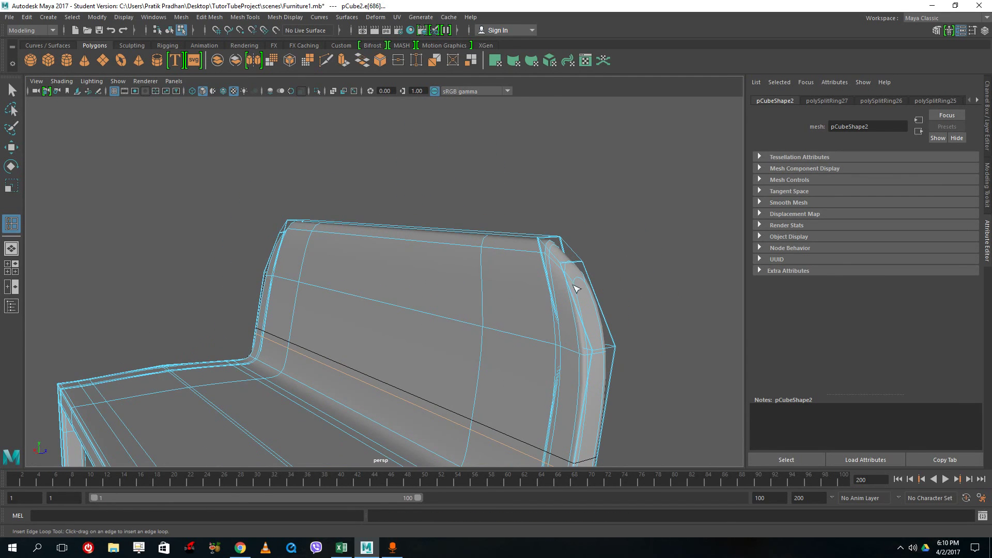
alt+drag(576, 288, 429, 332)
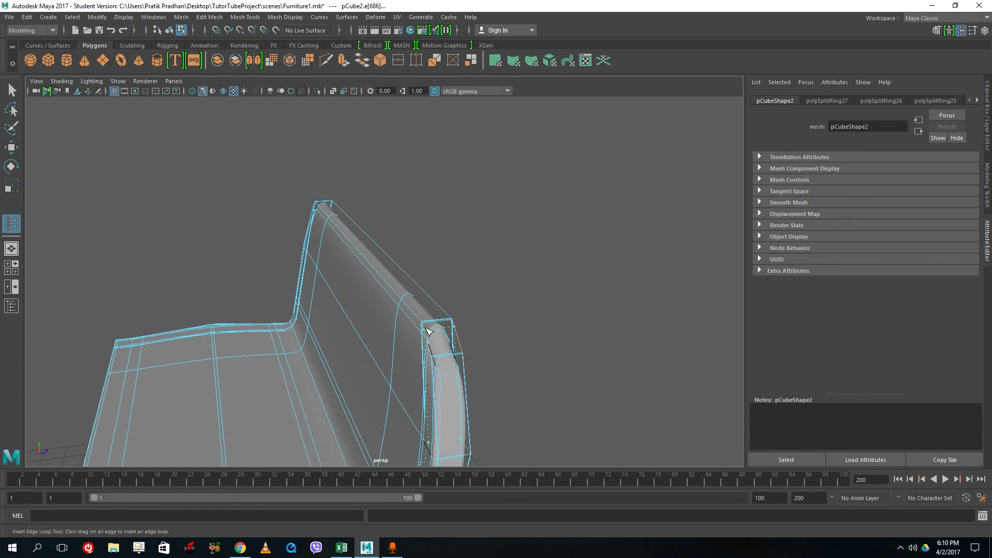
Try an edge loop along the backrest just below its upper edge and check the smoothed shape in object mode
click(424, 329)
key(ctrl+z)
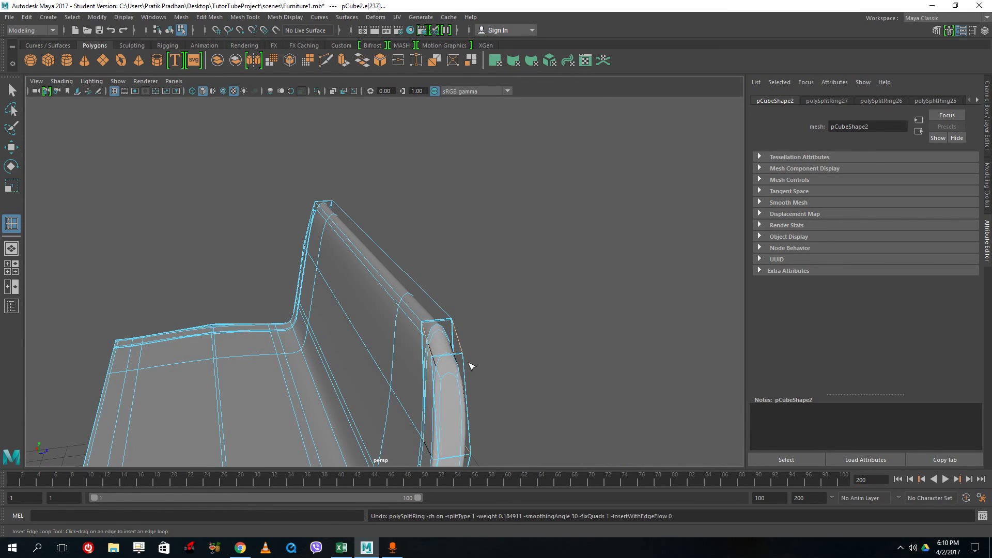
alt+drag(408, 321, 302, 271)
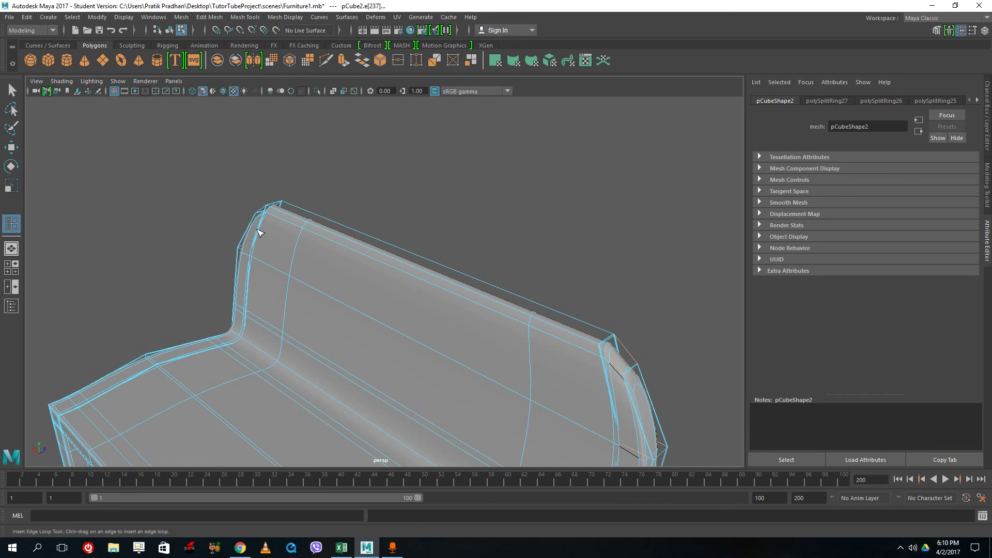
drag(259, 232, 272, 212)
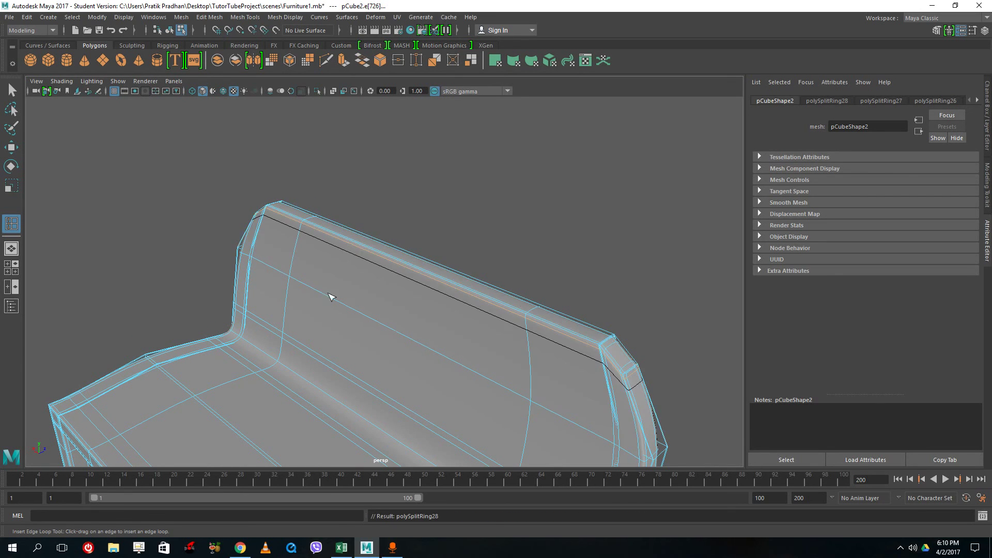
alt+drag(328, 294, 419, 283)
right_drag(419, 280, 482, 239)
click(480, 248)
scroll(326, 296, down, 4)
alt+drag(347, 292, 414, 301)
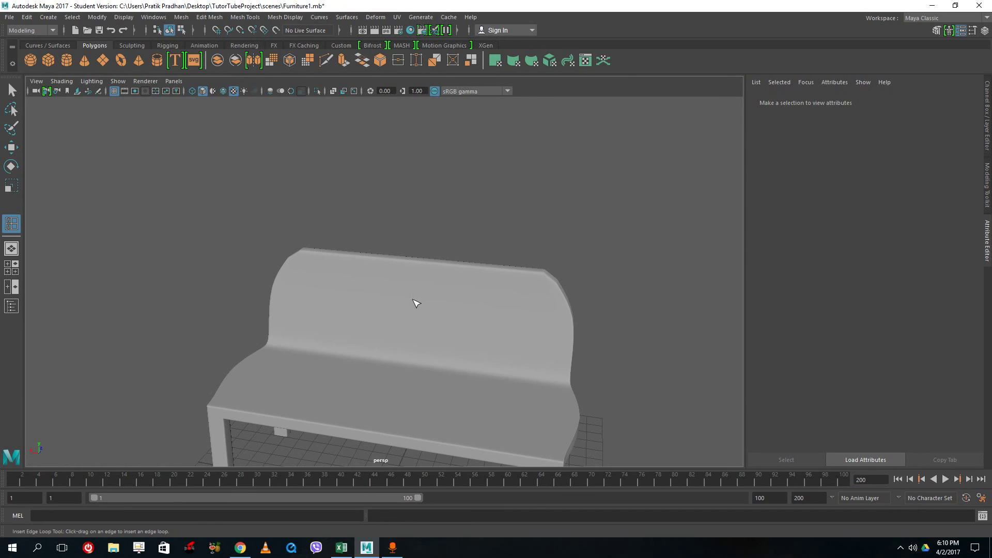
Undo the edge loop inserted below the backrest's upper edge
click(416, 303)
mouse_move(586, 310)
alt+mouse_down()
mouse_move(535, 309)
mouse_move(577, 318)
alt+mouse_up()
click(12, 90)
click(296, 200)
key(ctrl+z)
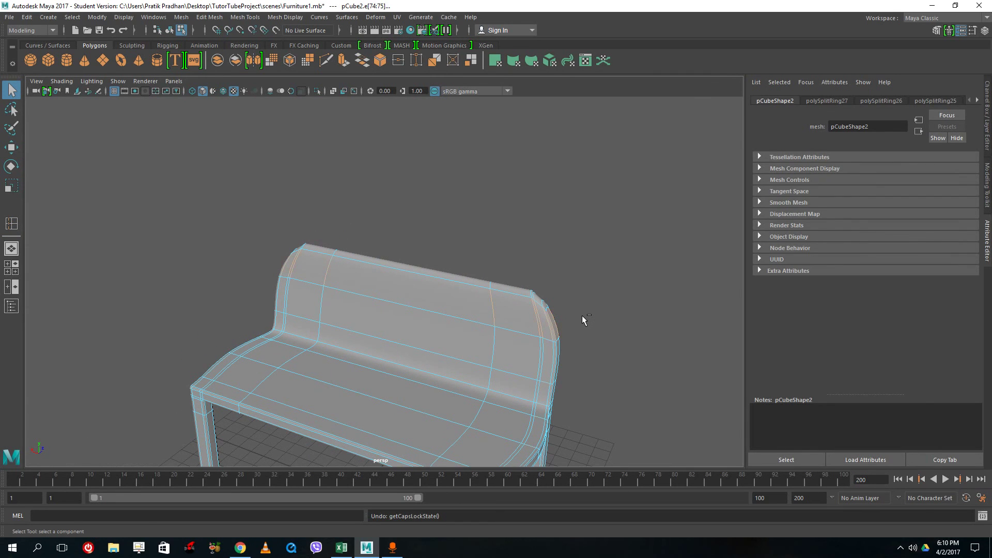
Return to object mode and select the whole bench
click(582, 315)
right_drag(372, 305, 455, 239)
alt+drag(585, 336, 547, 302)
click(541, 285)
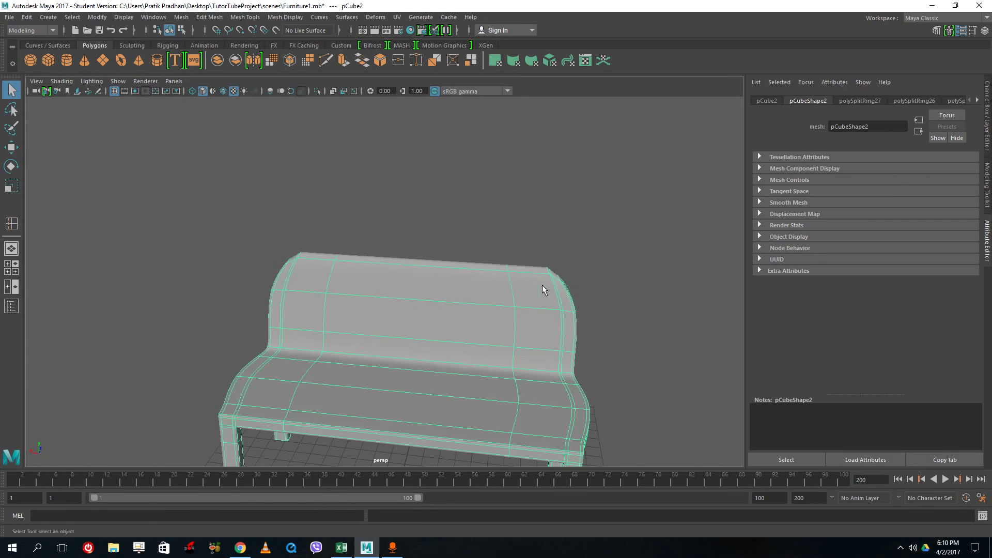
Try to move the vertices at the backrest's right upper corner inward along the top edge
scroll(542, 286, up, 3)
alt+middle_drag(541, 285, 421, 311)
alt+drag(421, 312, 432, 308)
scroll(495, 305, up, 2)
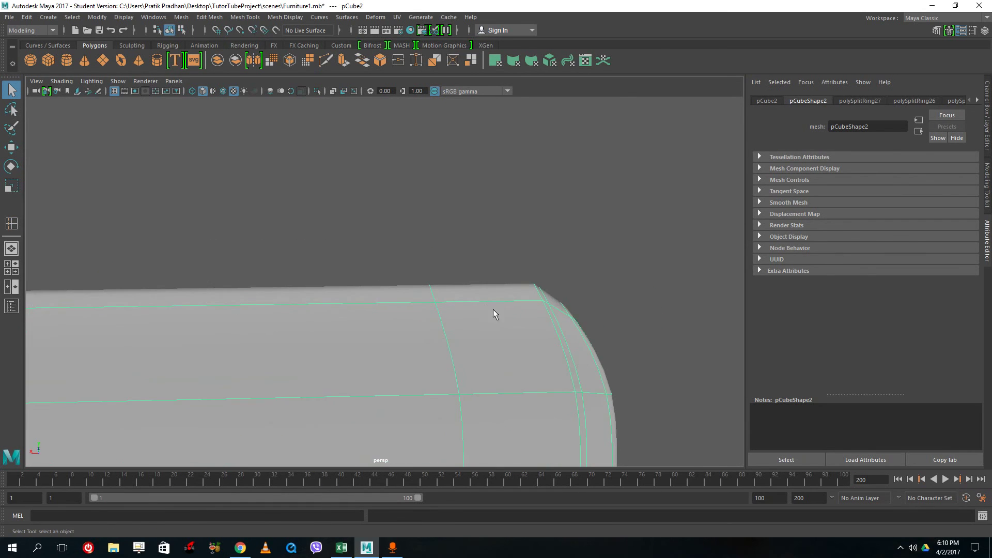
alt+drag(525, 300, 495, 308)
right_drag(495, 308, 458, 256)
click(521, 316)
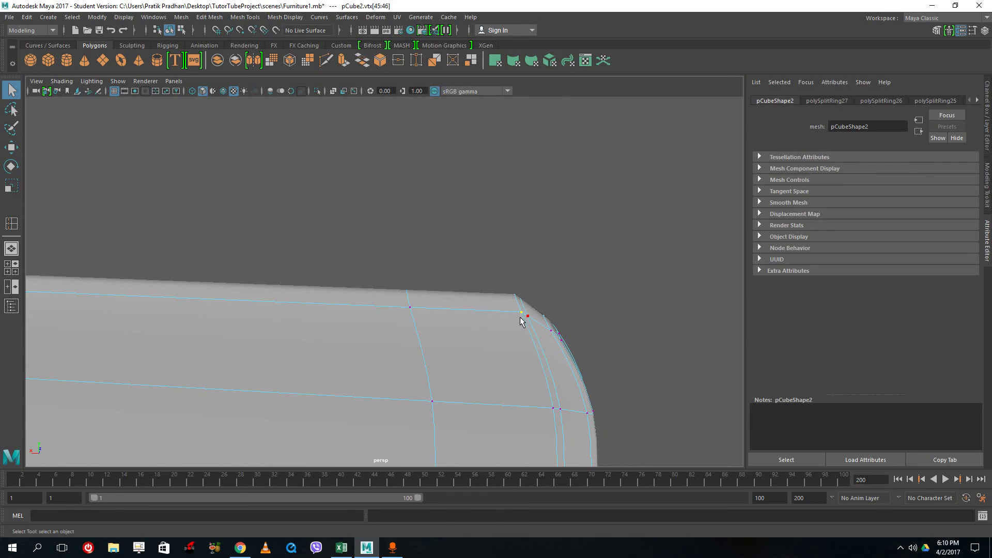
alt+drag(524, 320, 484, 343)
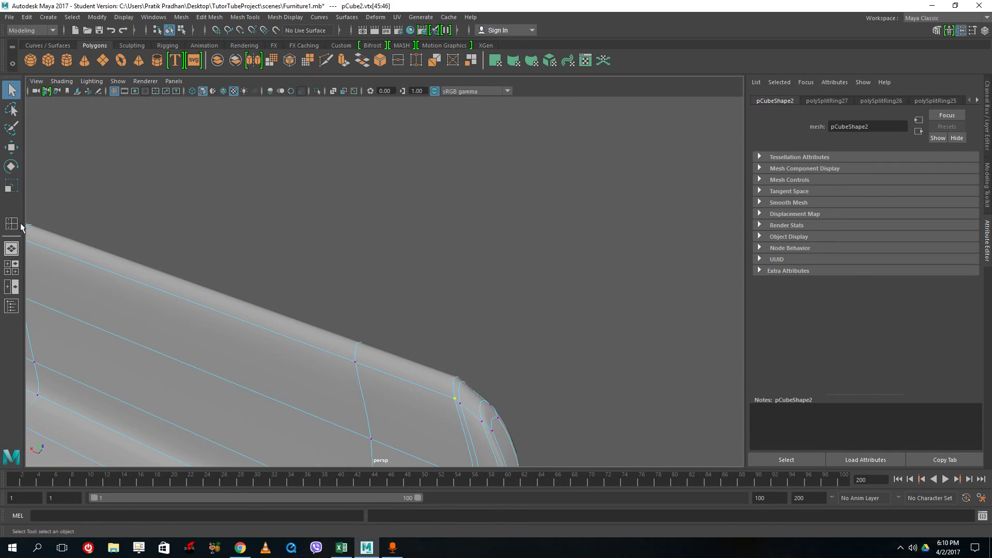
click(11, 150)
drag(408, 356, 390, 355)
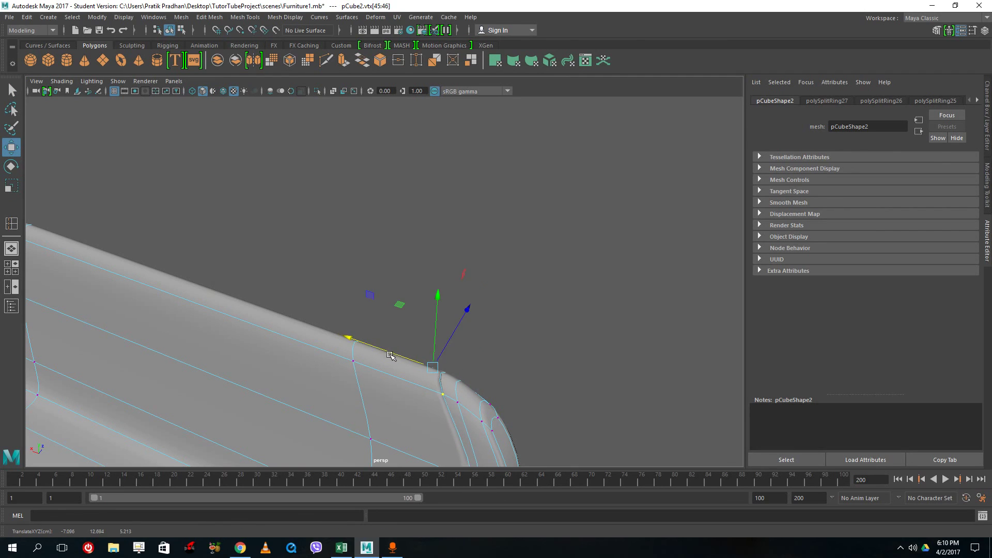
alt+drag(563, 397, 562, 374)
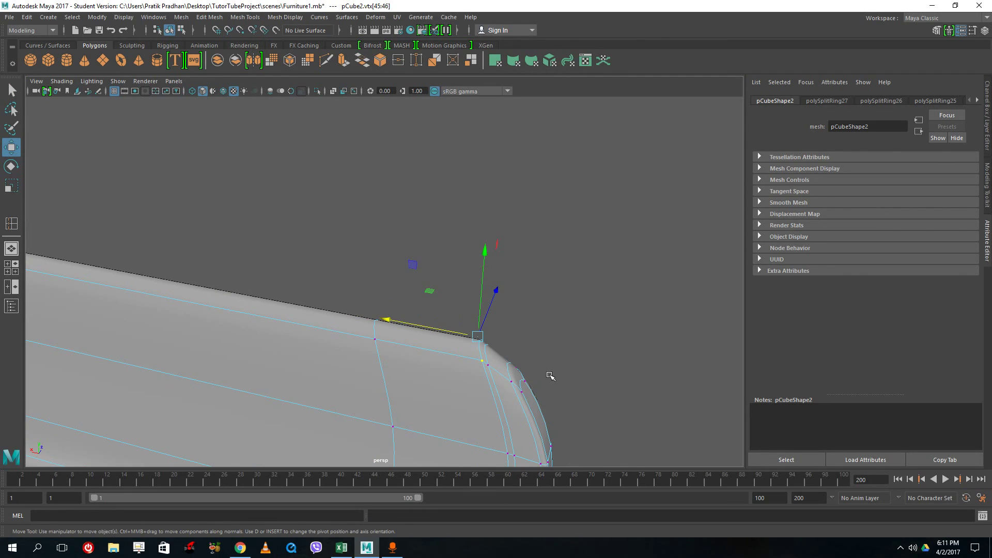
click(550, 376)
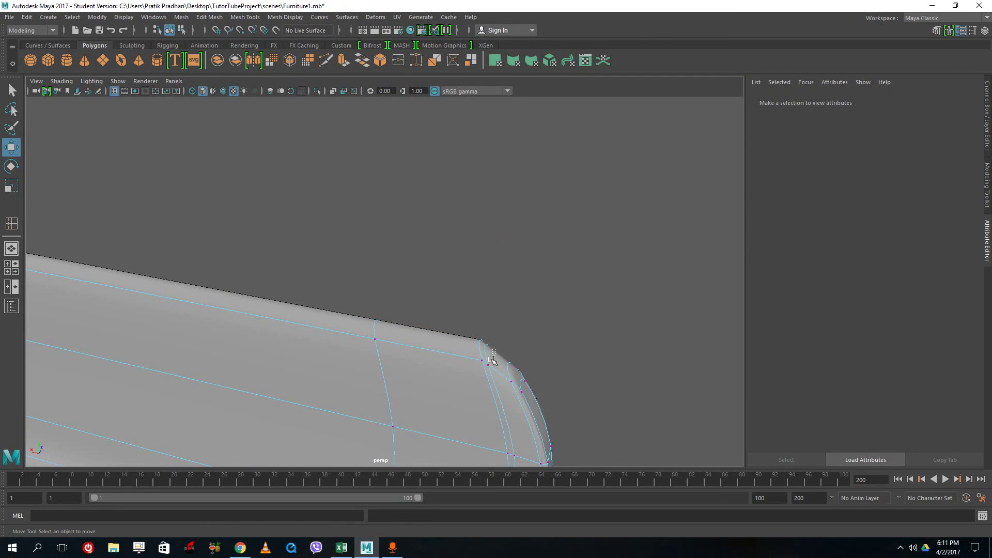
Move the inner vertices along the backrest's top edge slightly down so the edge curves between the two corners
drag(491, 359, 444, 339)
alt+middle_drag(445, 339, 505, 331)
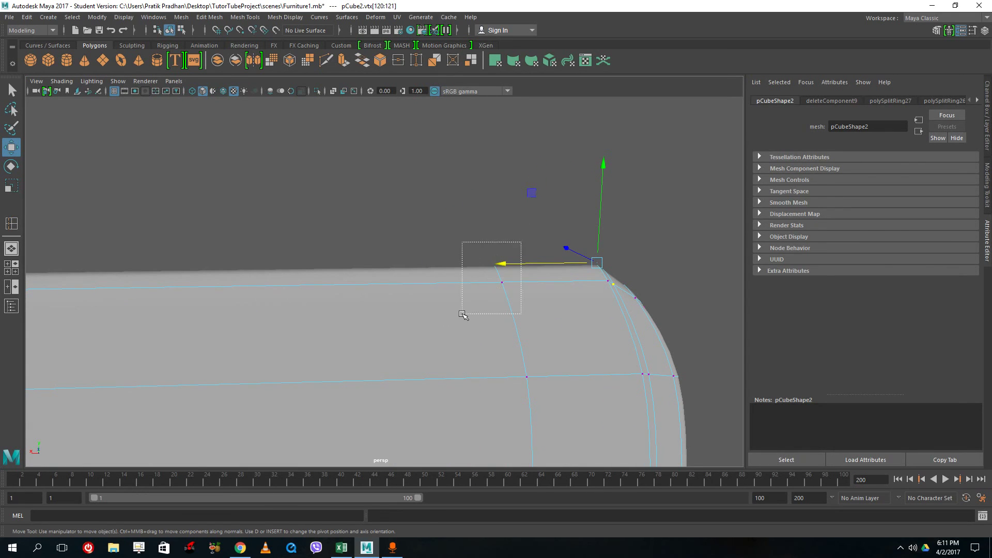
drag(462, 313, 461, 314)
alt+right_drag(492, 273, 286, 263)
drag(179, 251, 440, 287)
mouse_move(318, 188)
mouse_down()
mouse_move(317, 178)
mouse_move(317, 201)
mouse_up()
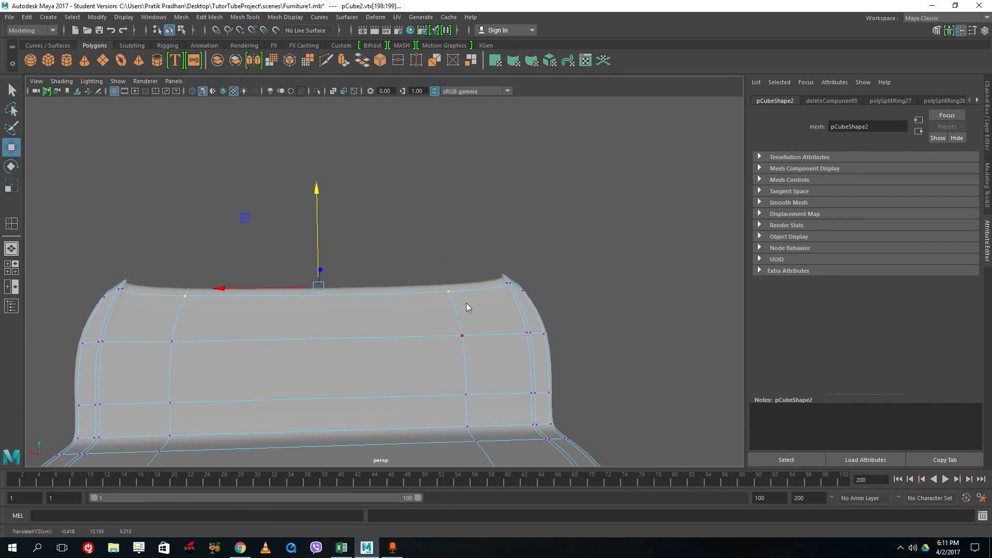
click(569, 329)
alt+drag(569, 330, 336, 309)
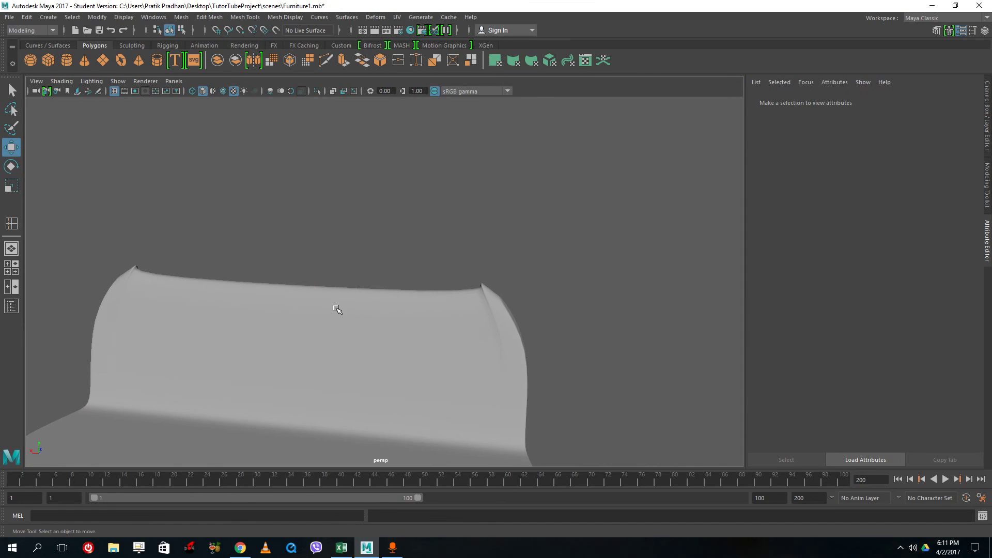
Select a single vertex at the backrest's left upper corner, working from a view above the top edge
click(337, 309)
alt+drag(245, 305, 202, 299)
right_drag(201, 295, 148, 268)
scroll(120, 285, up, 3)
alt+middle_drag(120, 286, 207, 270)
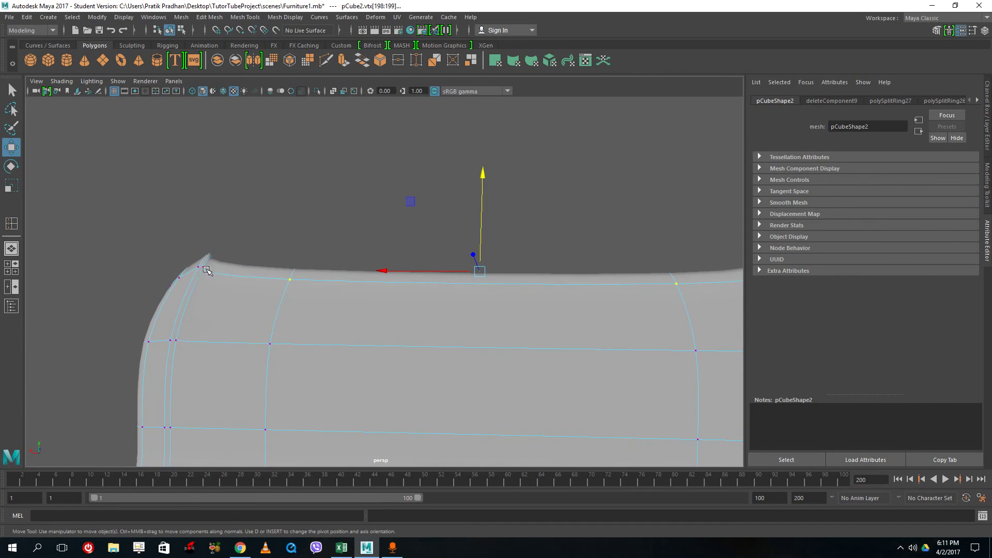
click(204, 268)
alt+drag(206, 258, 217, 313)
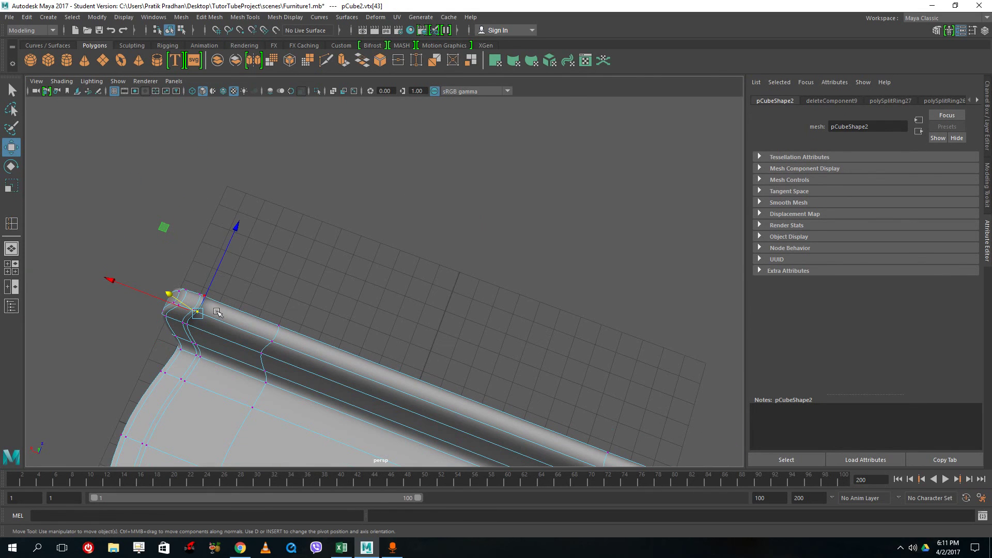
click(203, 296)
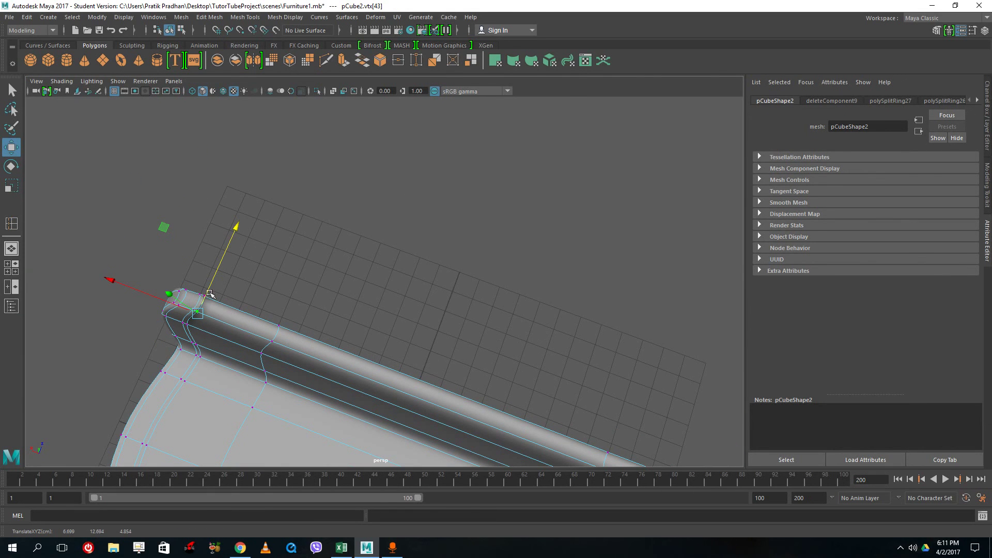
Try to move two vertices together at the backrest's left upper corner, and undo the move
scroll(204, 296, up, 4)
alt+middle_drag(174, 312, 339, 280)
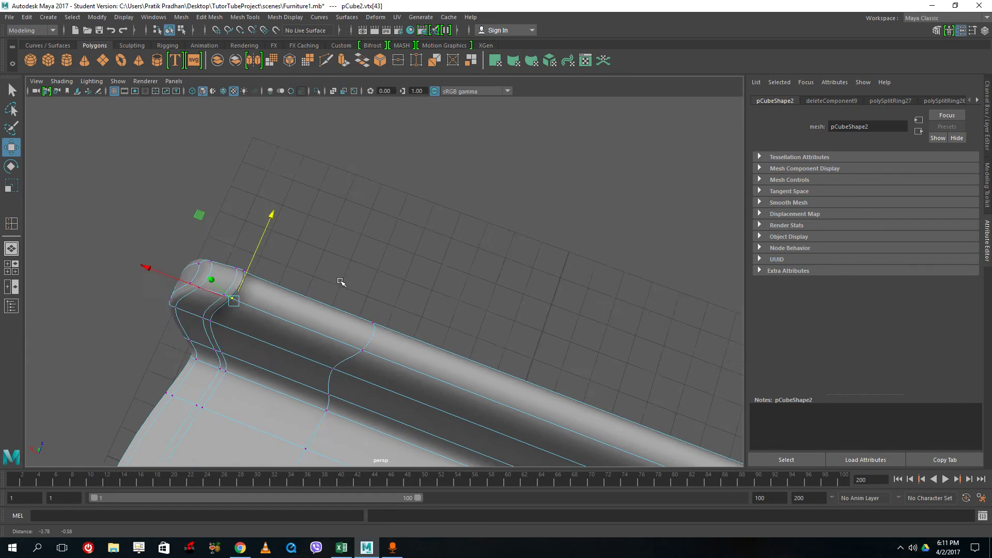
scroll(333, 280, up, 3)
click(314, 284)
click(194, 268)
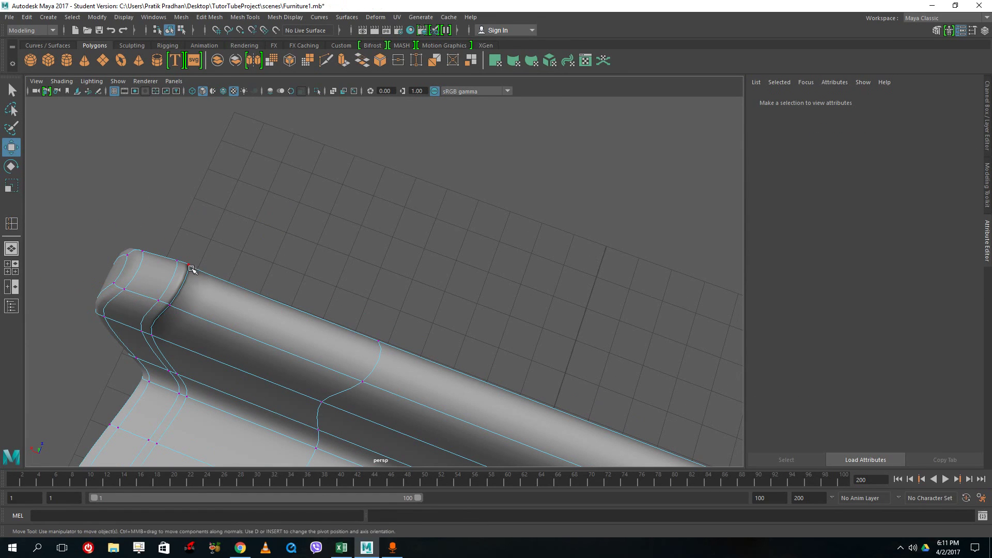
shift+click(169, 305)
mouse_move(131, 257)
mouse_down()
mouse_move(170, 286)
mouse_move(130, 272)
mouse_up()
key(ctrl+z)
Scale the inner vertices of the backrest's top edge closer together along the bench's length
alt+drag(494, 310, 450, 283)
alt+middle_drag(450, 284, 451, 283)
alt+drag(451, 283, 349, 251)
scroll(306, 289, down, 4)
alt+drag(437, 305, 350, 276)
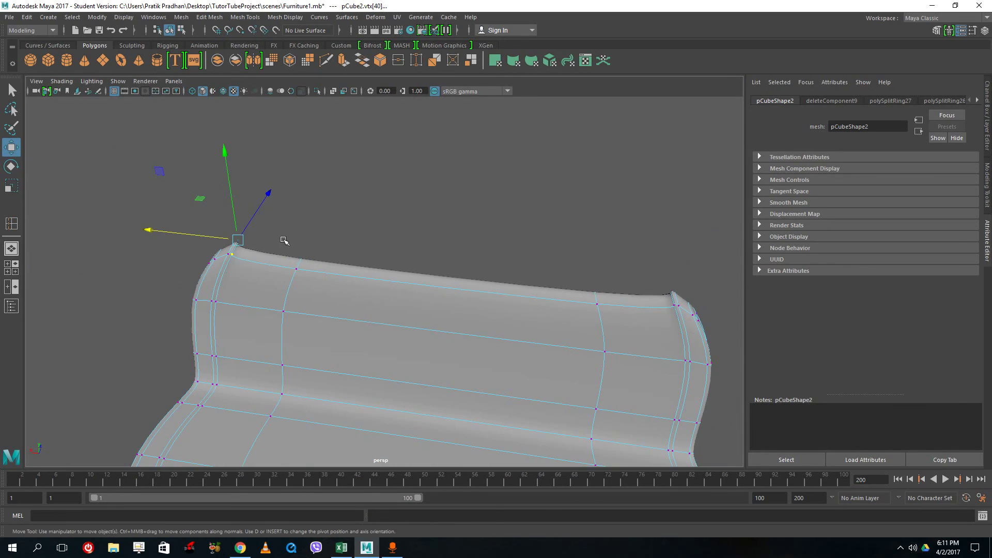
drag(284, 238, 274, 269)
click(584, 237)
click(10, 187)
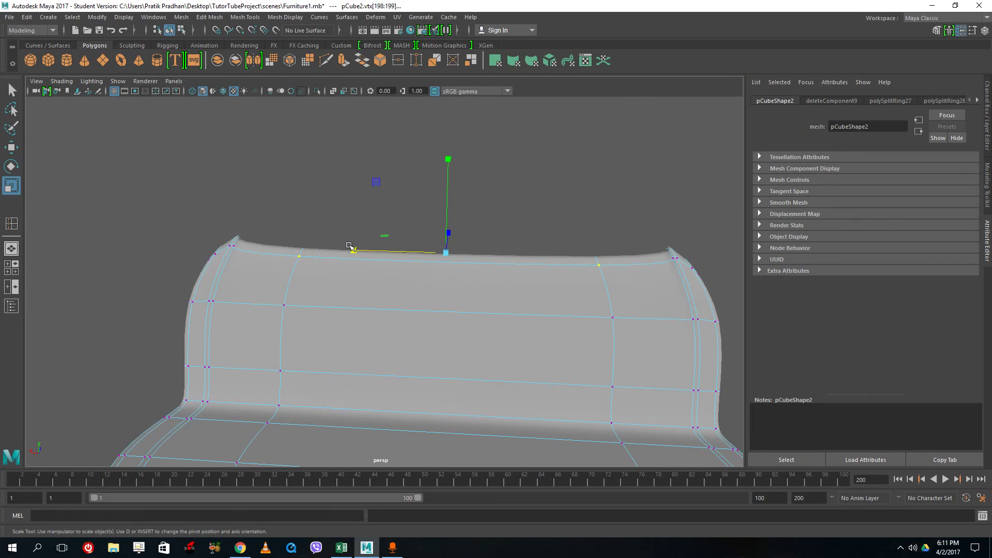
drag(349, 246, 393, 260)
Return to object mode and review the smoothed bench with its curved backrest
right_drag(421, 284, 477, 236)
click(554, 228)
scroll(549, 231, down, 4)
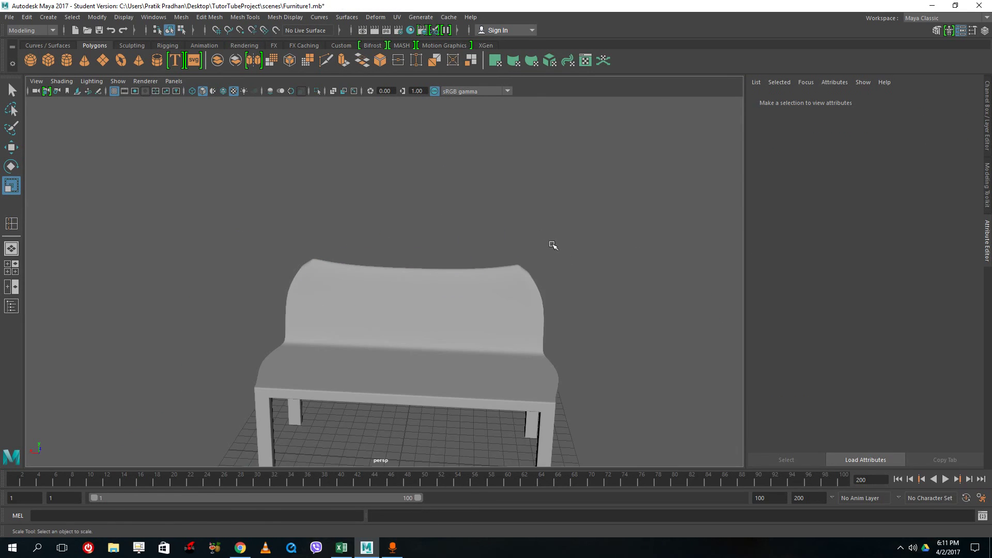
alt+drag(553, 246, 522, 285)
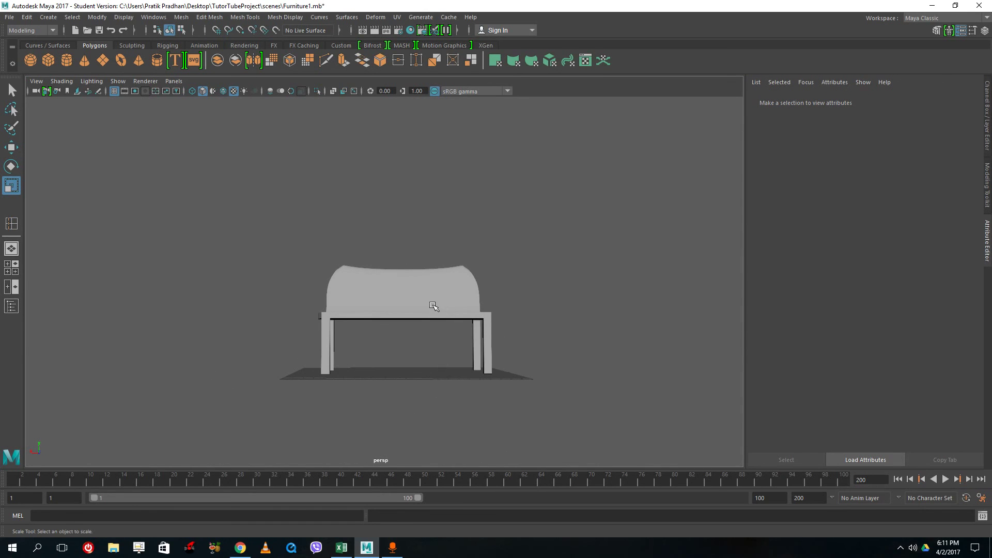
click(432, 305)
scroll(437, 300, up, 4)
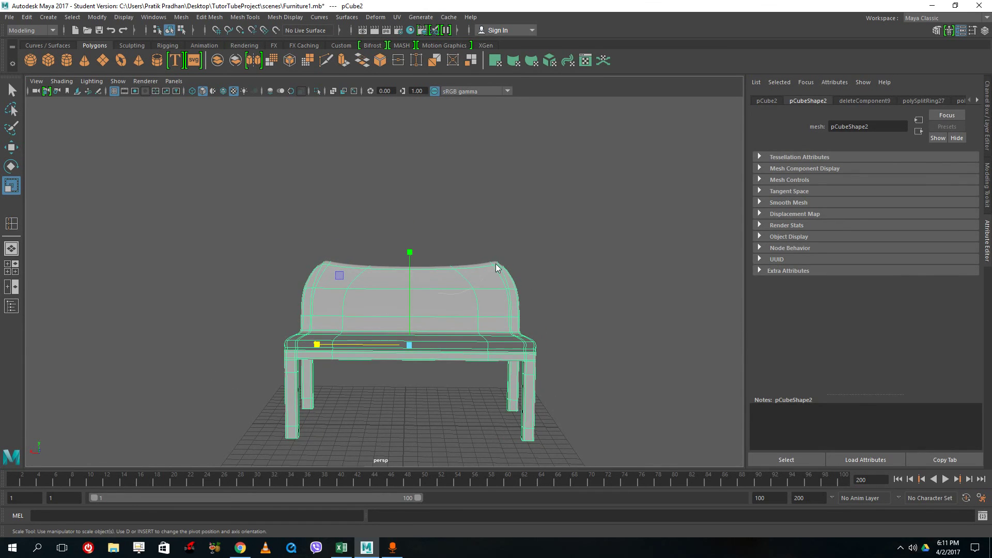
right_drag(495, 264, 507, 232)
shift+right_drag(422, 284, 472, 234)
click(321, 189)
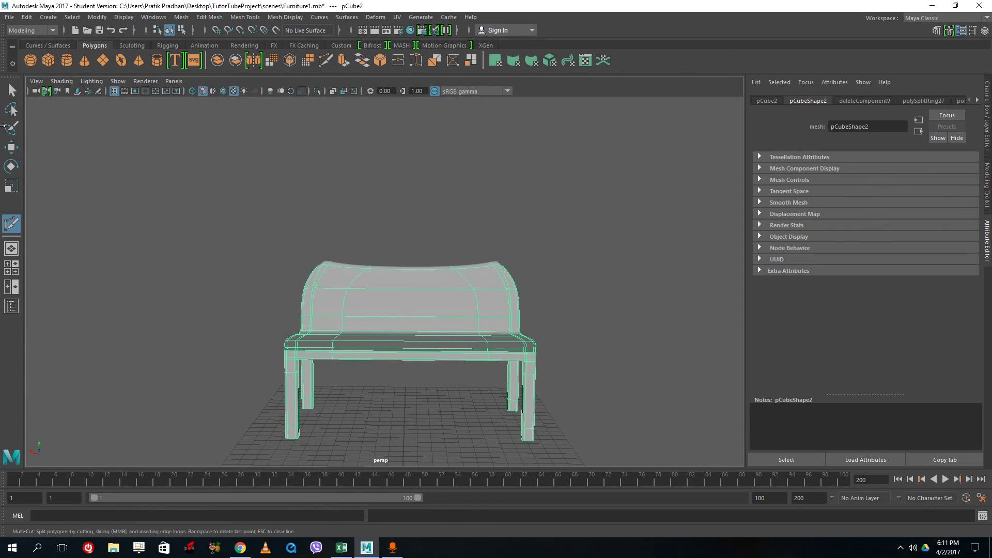
click(12, 91)
shift+right_drag(427, 310, 469, 237)
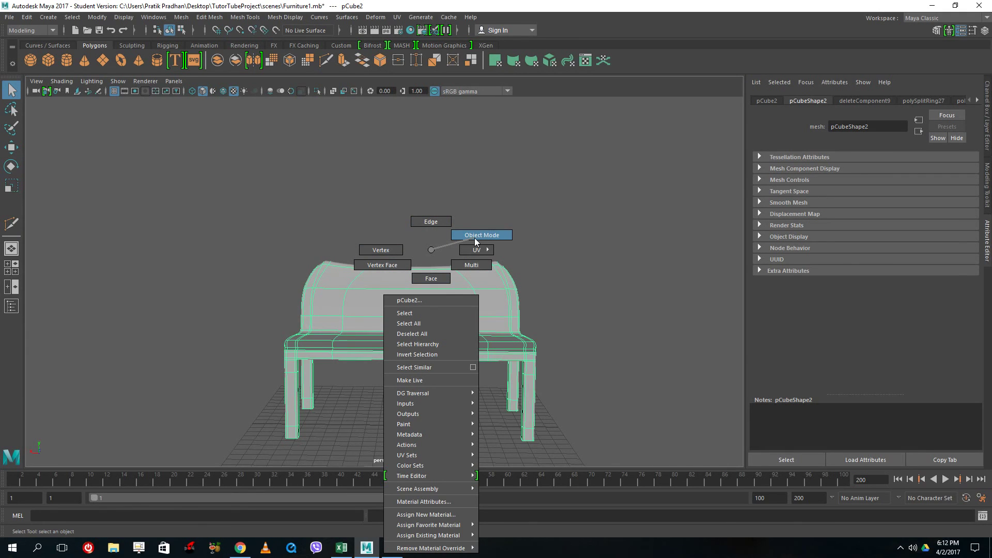
right_drag(432, 251, 433, 228)
right_drag(420, 290, 473, 227)
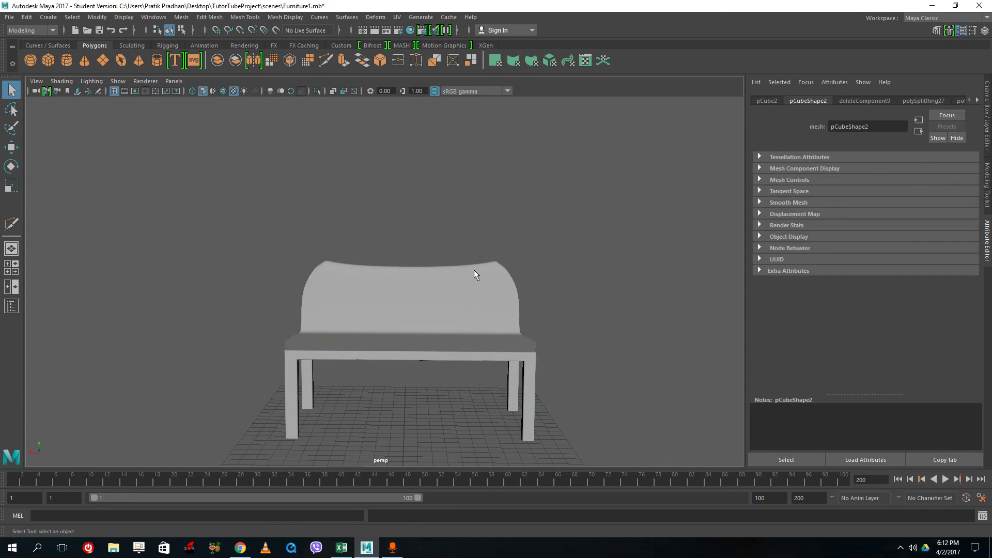
Insert an edge loop around the middle of the bench, crossing both the backrest and the seat
click(417, 293)
shift+right_drag(416, 290, 362, 305)
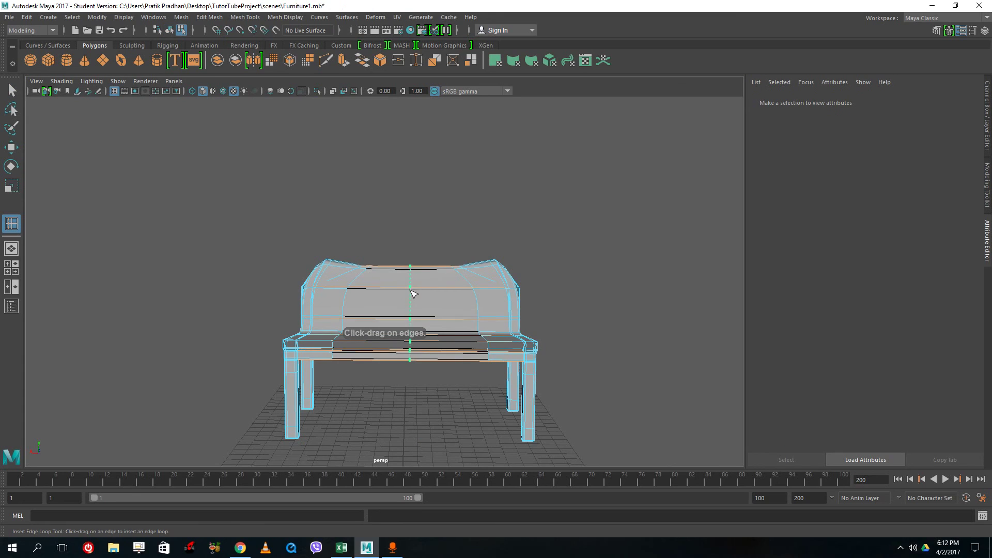
click(413, 294)
Select the vertices of the bench's middle edge loop and move them slightly down to curve the backrest and seat
right_drag(410, 252, 361, 251)
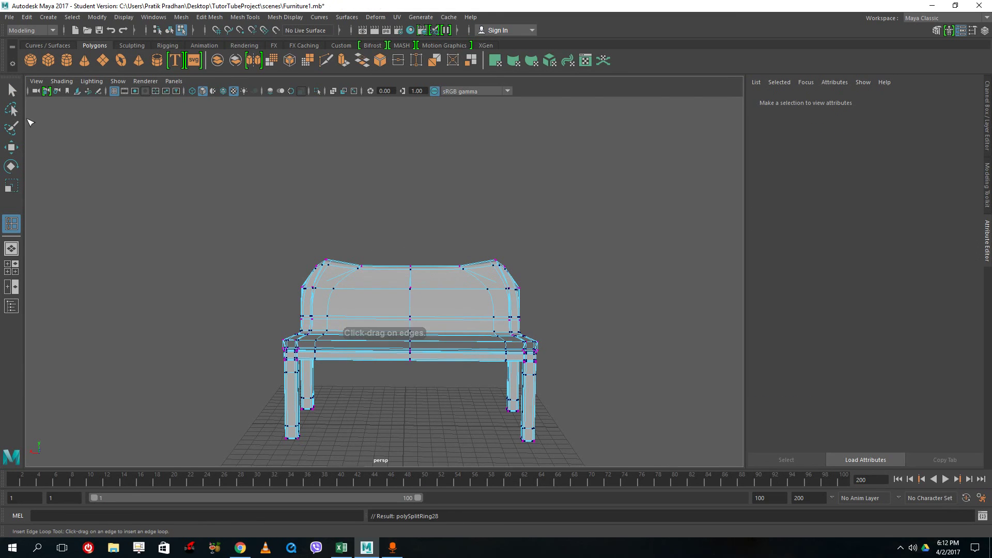
key(q)
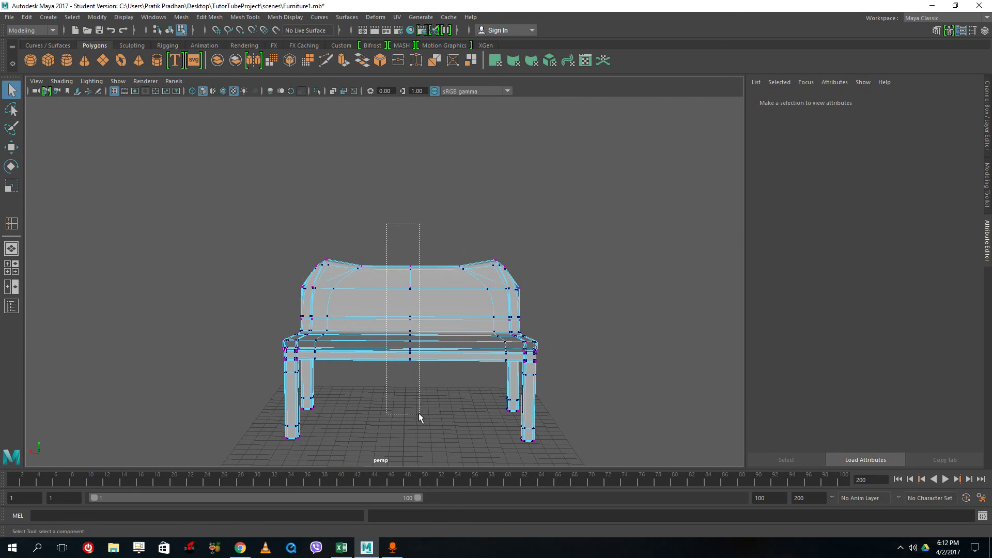
drag(418, 414, 419, 414)
click(12, 149)
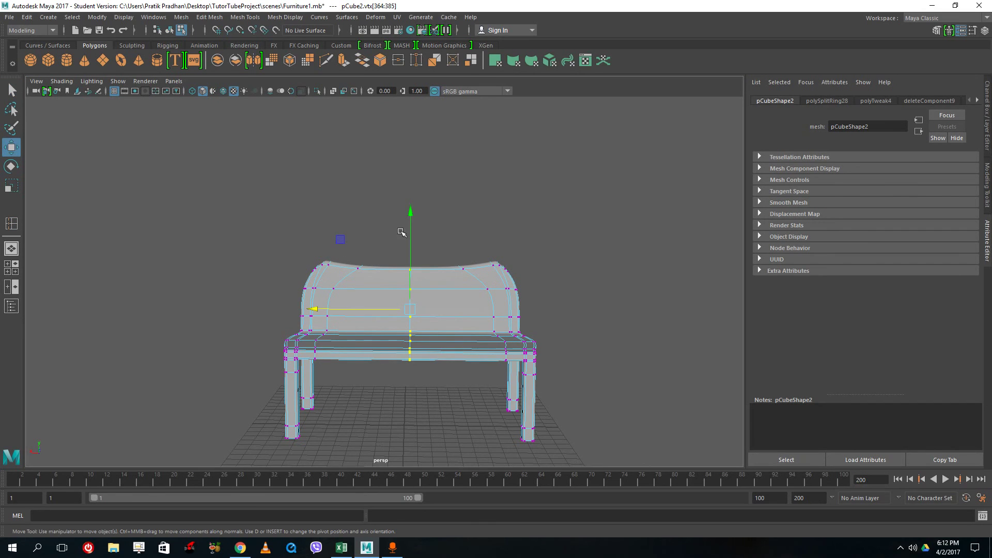
drag(402, 232, 409, 219)
Save the scene, return to object mode and review the bench from an angle
key(ctrl+s)
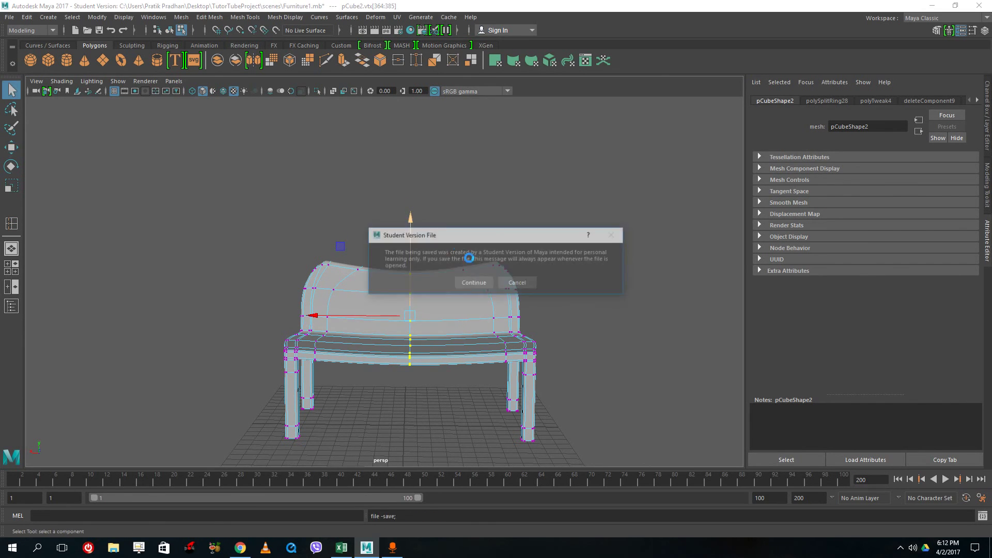
click(473, 282)
alt+drag(464, 298, 446, 300)
right_drag(445, 300, 519, 235)
click(573, 274)
alt+drag(572, 281, 531, 331)
alt+middle_drag(531, 322, 518, 252)
alt+drag(518, 253, 432, 237)
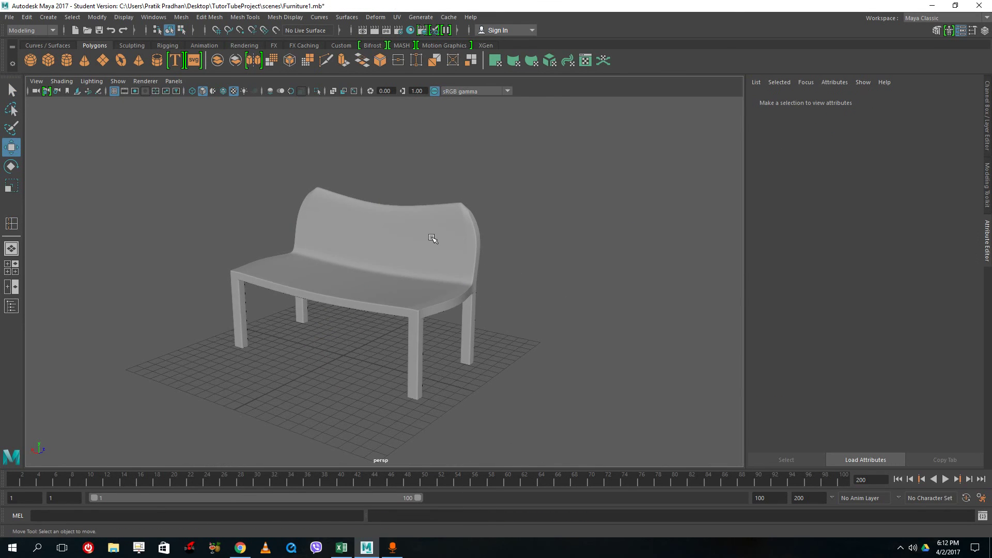
Select the bench and save the scene under the new name Furniture2.mb
click(432, 237)
click(8, 18)
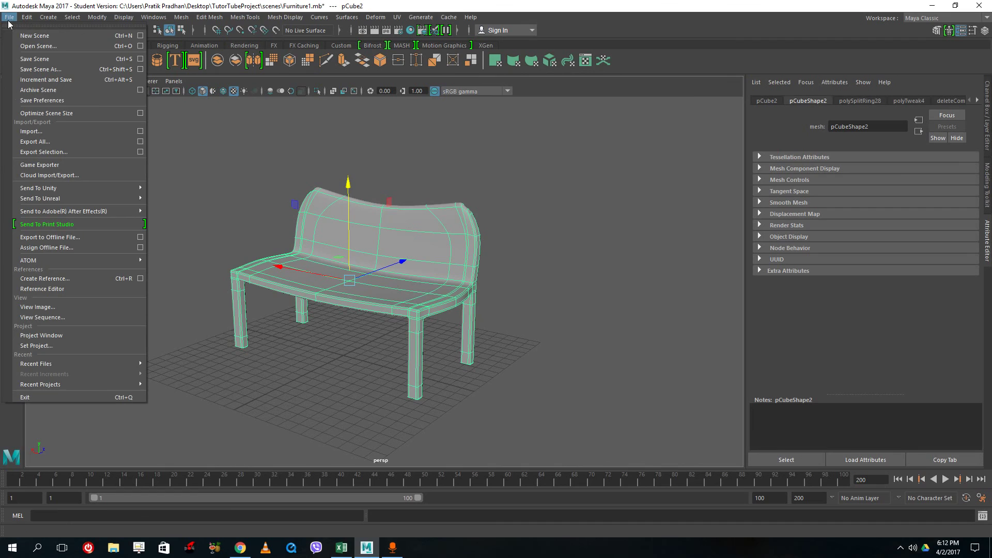
click(47, 70)
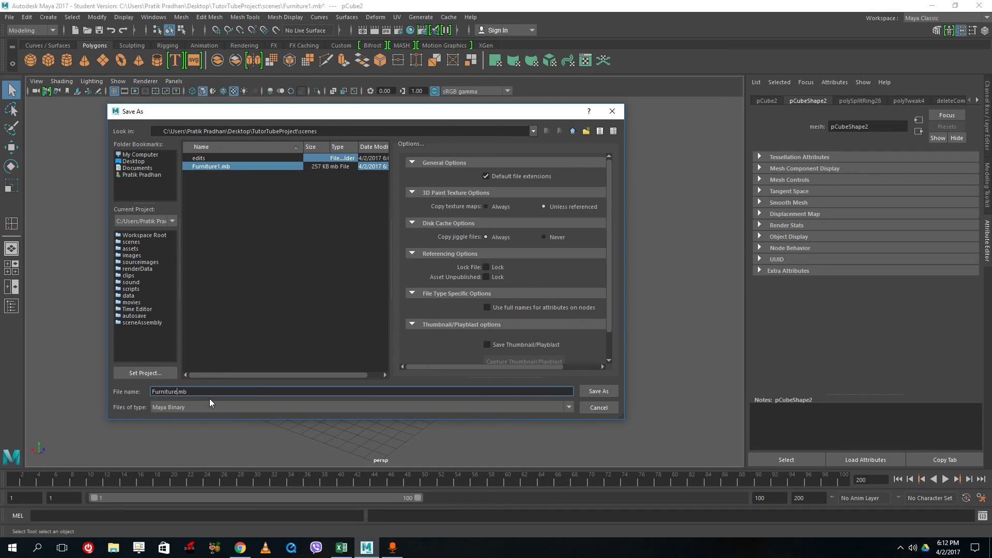
key(Return)
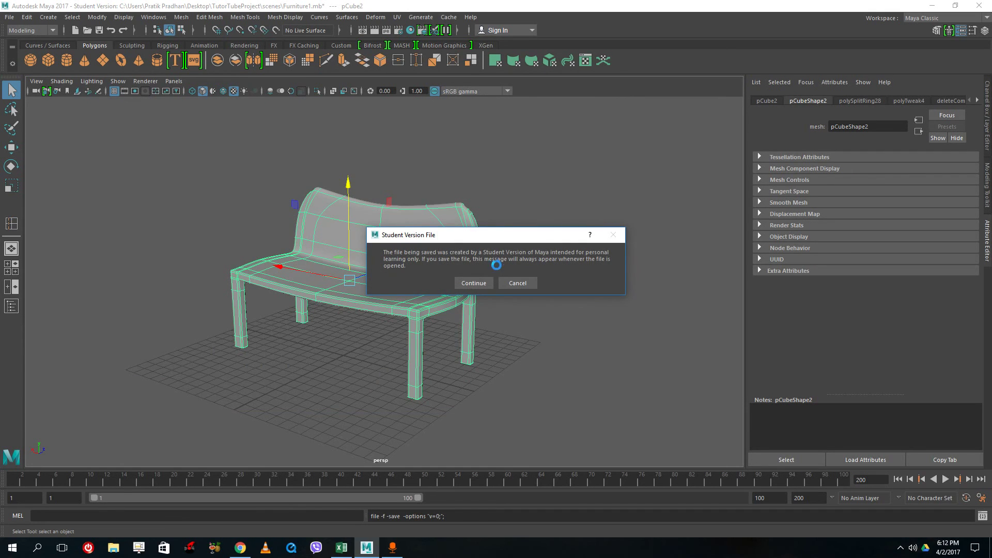
click(487, 283)
click(574, 303)
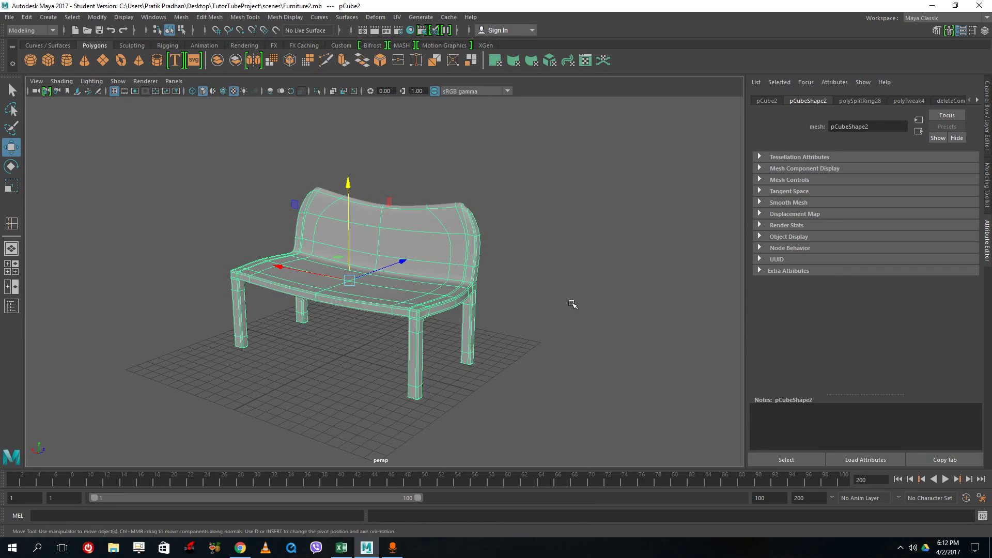
Duplicate the bench, move the copy beside it along its length, and repeat the offset duplicate four more times to form a row
alt+drag(546, 338, 198, 179)
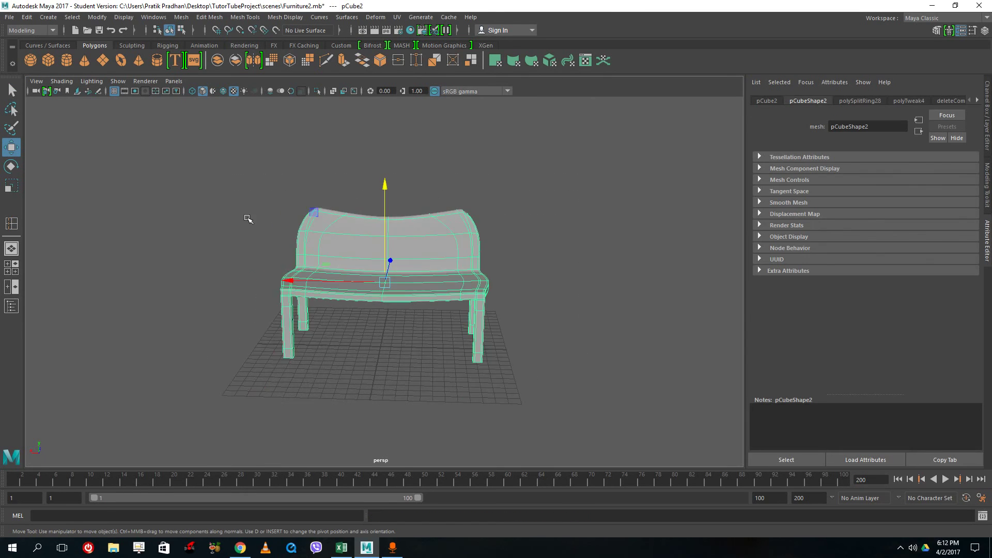
scroll(275, 226, down, 3)
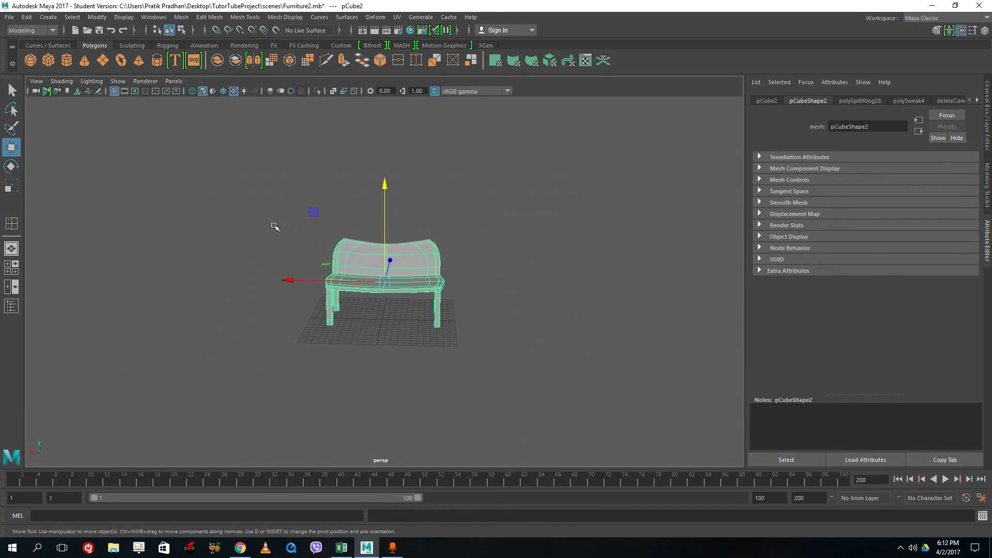
key(ctrl+d)
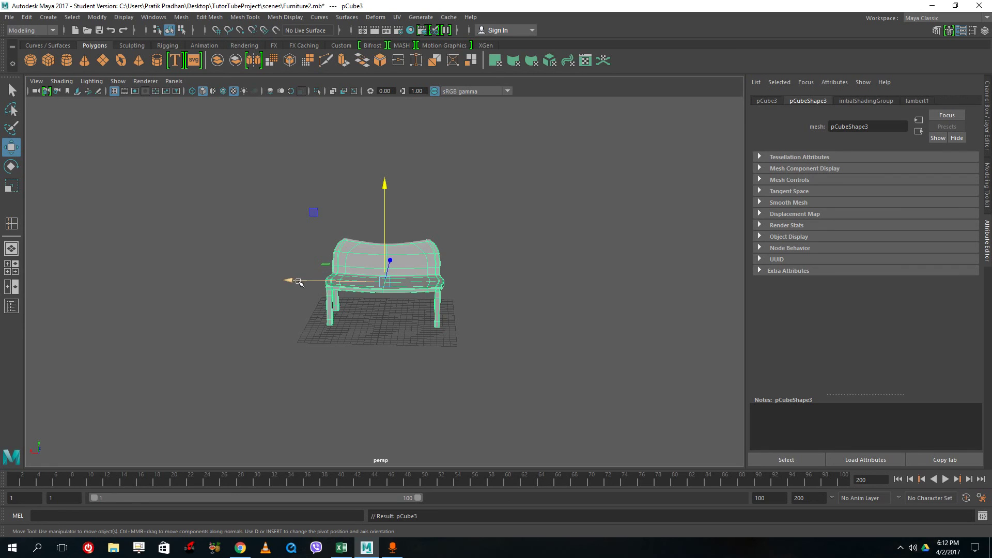
drag(303, 285, 421, 297)
key(shift+d)
key(shift+d)
key(shift+d)
key(shift+d)
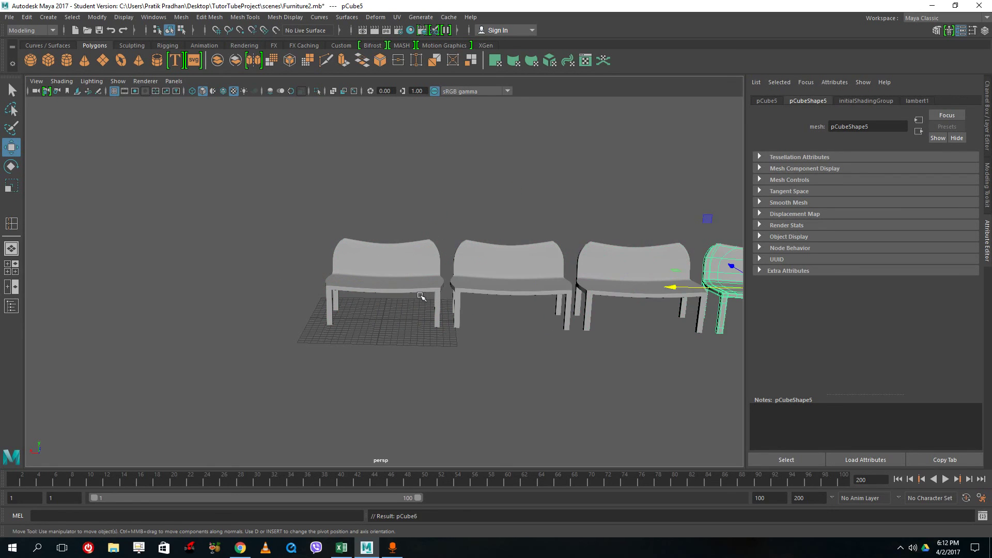
Select the whole row of benches, duplicate it, offset the copy in front of it, and repeat the duplicate six more times
click(490, 295)
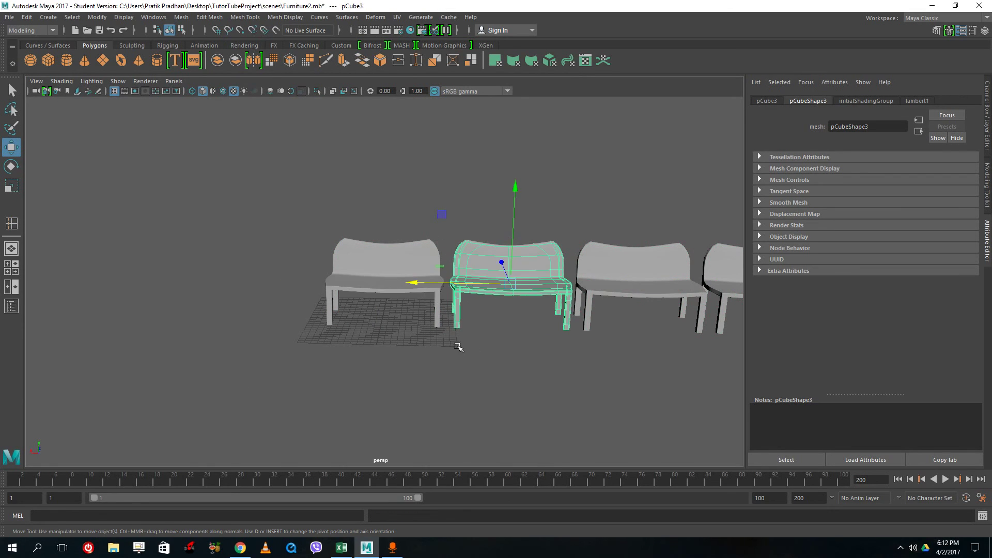
alt+drag(459, 347, 518, 412)
click(508, 382)
drag(518, 411, 384, 223)
key(ctrl+d)
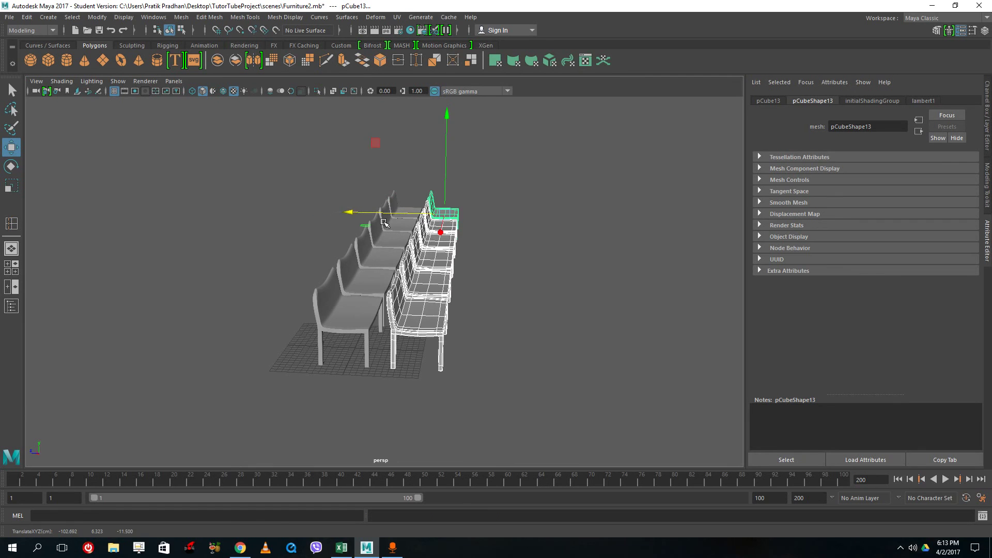
key(shift+d)
key(shift+d)
key(shift+d)
key(shift+d)
key(shift+d)
key(shift+d)
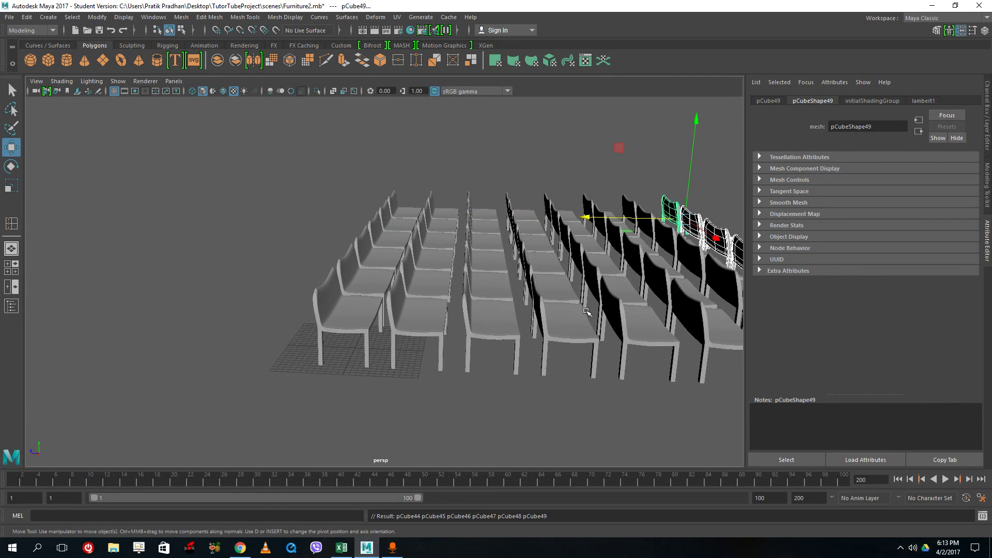
alt+drag(587, 311, 445, 310)
click(635, 343)
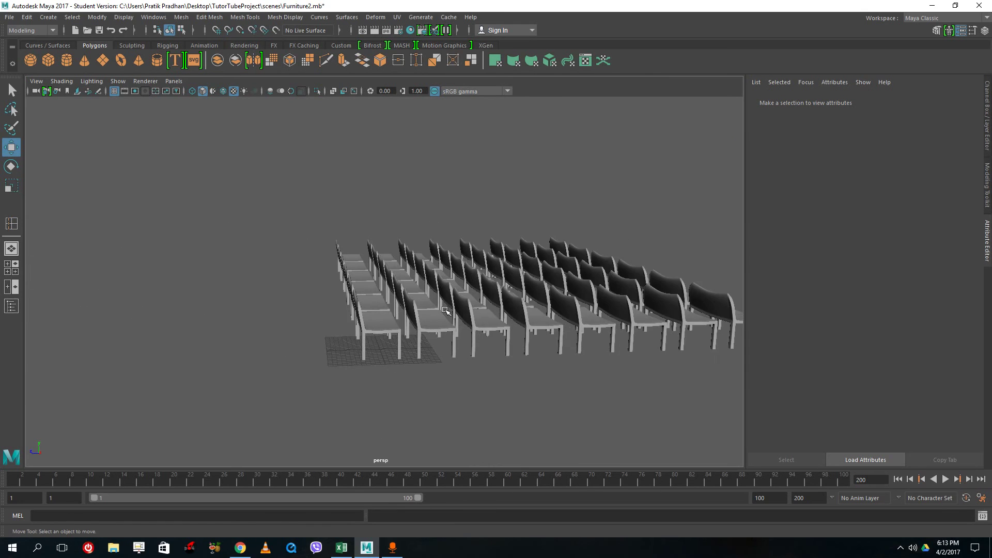
Create a large polygon cube that encloses all the rows of benches as a room
scroll(446, 310, down, 5)
alt+drag(526, 300, 423, 320)
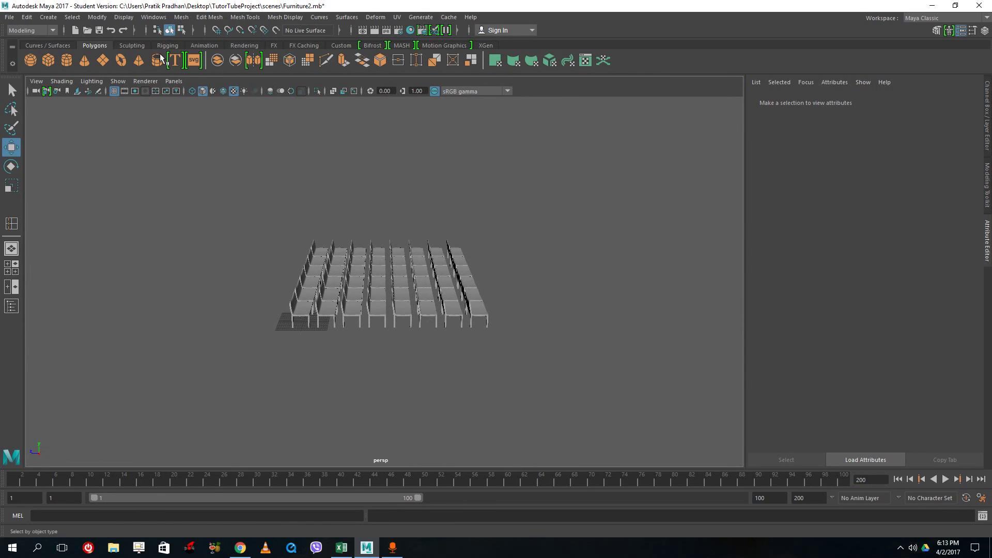
click(48, 61)
drag(284, 227, 574, 149)
Delete two adjacent side faces and the top face of the enclosing cube, and return to object mode
right_drag(507, 218, 508, 248)
click(539, 254)
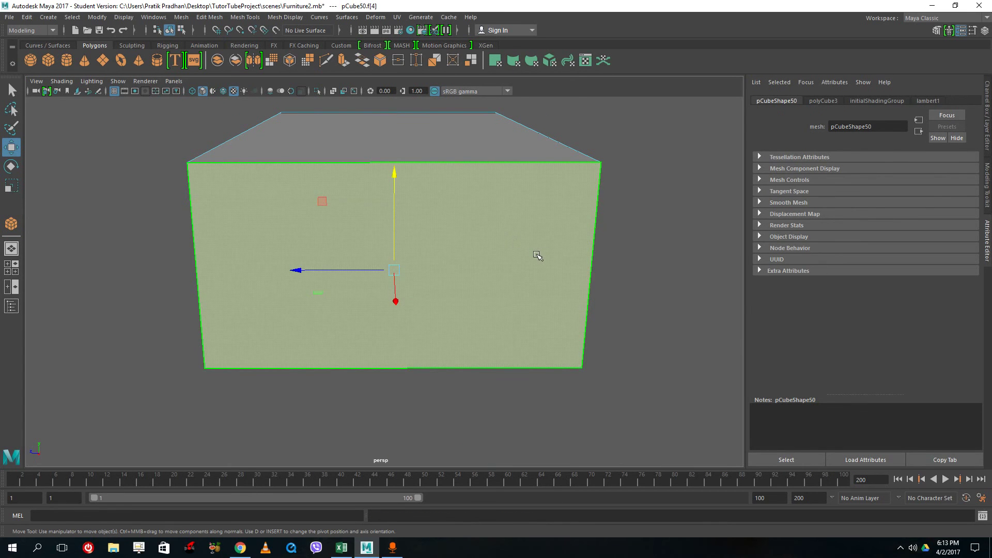
key(Delete)
alt+drag(605, 244, 482, 224)
alt+drag(436, 247, 385, 287)
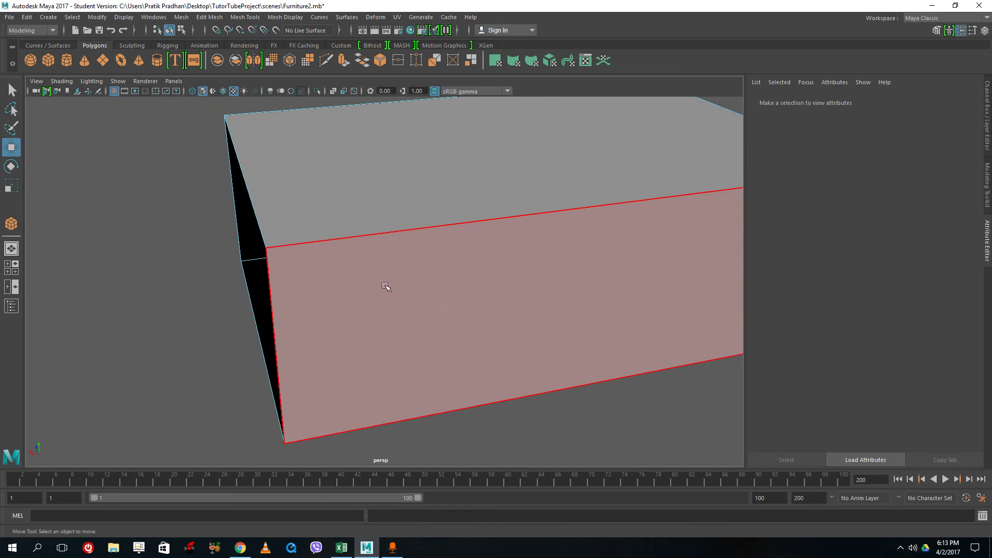
click(382, 289)
key(Delete)
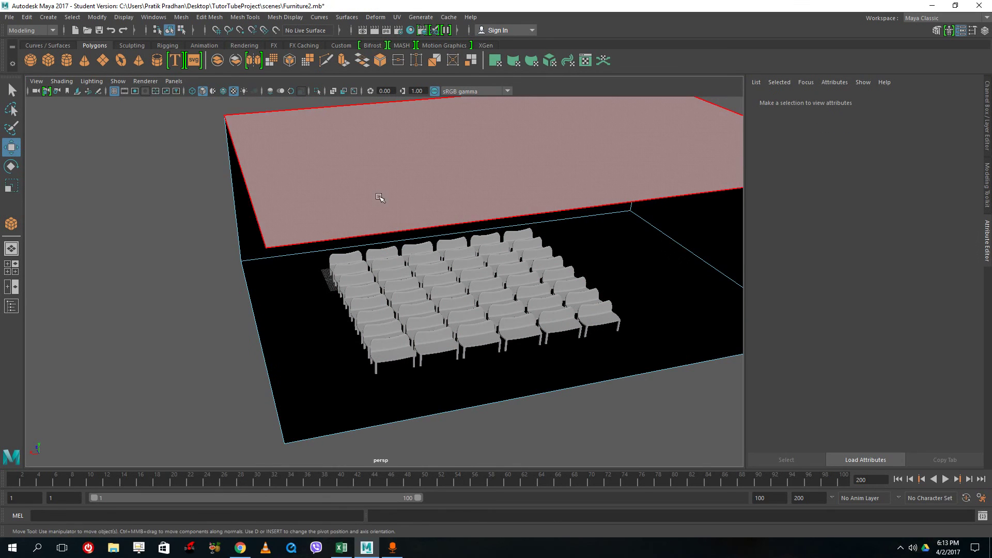
click(381, 203)
key(Delete)
alt+drag(275, 185, 376, 158)
right_drag(385, 157, 430, 140)
click(539, 247)
Examine the rows of benches inside the opened room from several angles and distances
scroll(540, 247, up, 7)
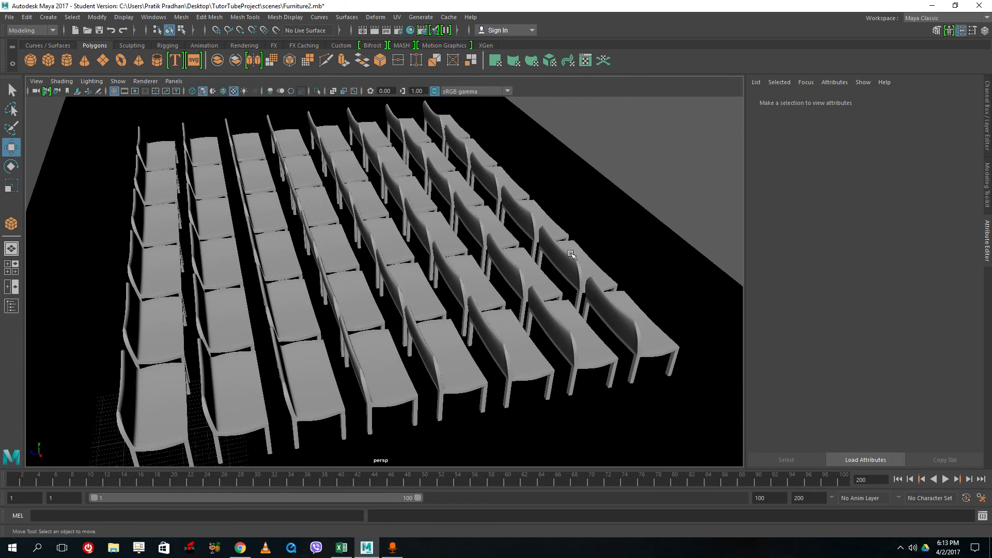
alt+drag(539, 247, 618, 219)
alt+middle_drag(618, 219, 643, 201)
alt+drag(574, 226, 596, 227)
scroll(593, 229, up, 3)
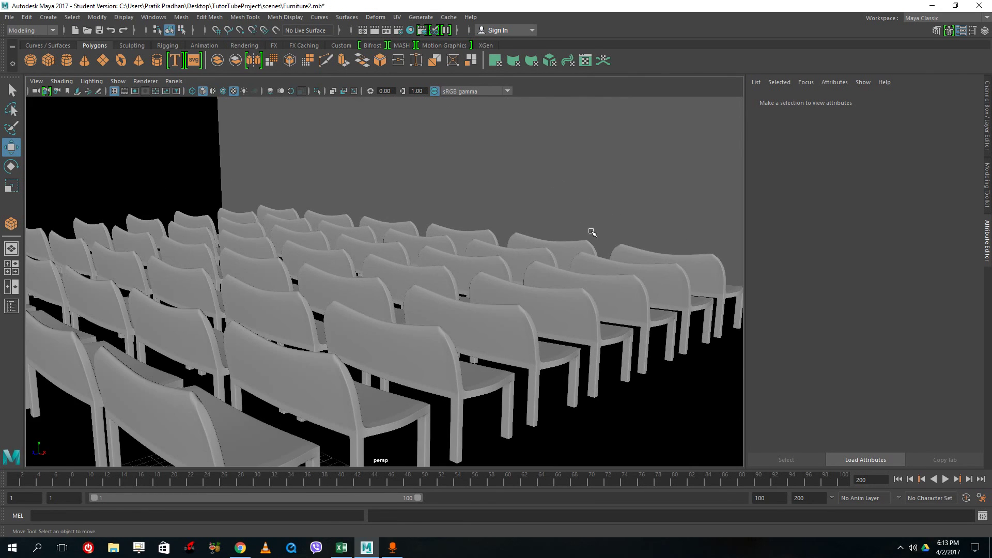
alt+middle_drag(591, 232, 608, 201)
alt+drag(604, 198, 239, 213)
alt+middle_drag(447, 247, 367, 173)
scroll(364, 174, down, 5)
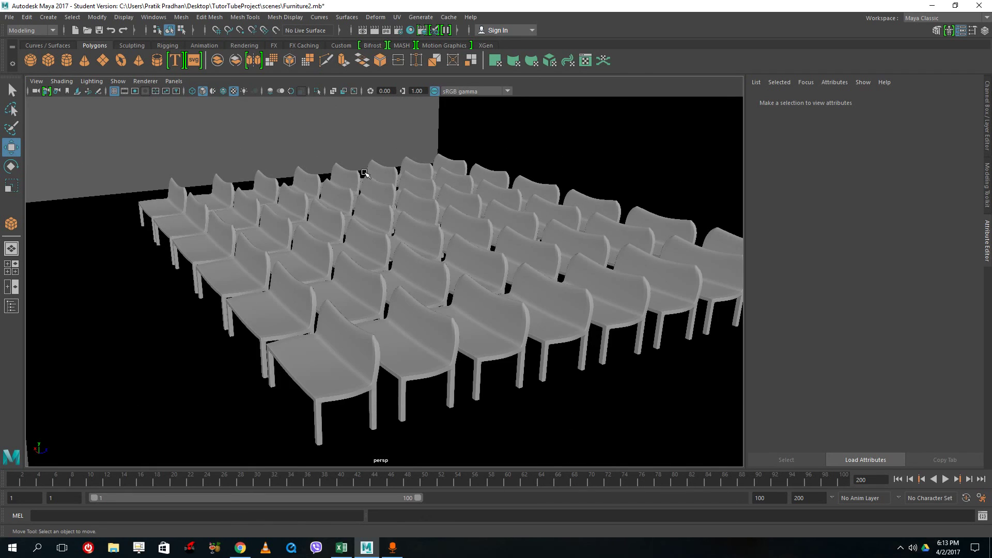
scroll(363, 173, up, 2)
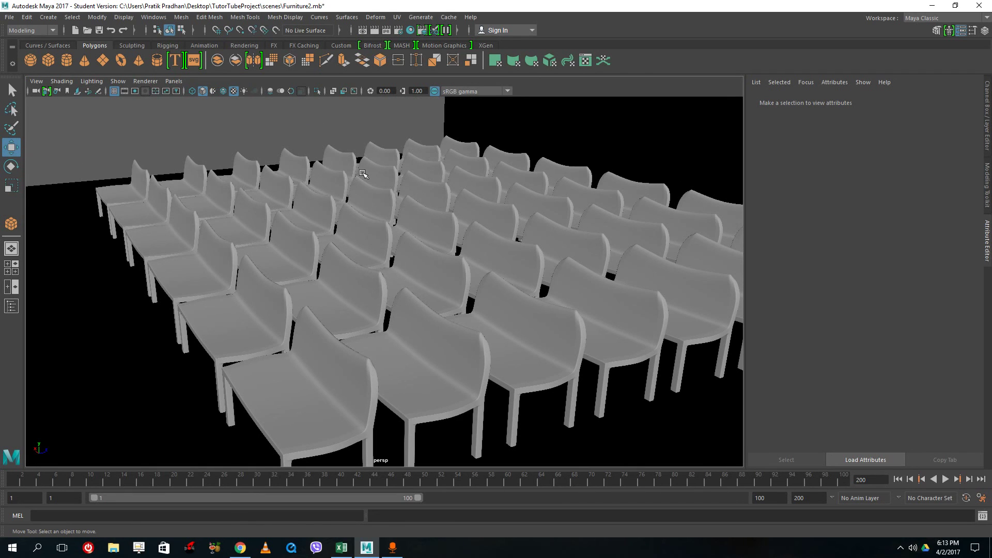
scroll(363, 175, down, 3)
scroll(363, 174, up, 2)
alt+drag(305, 206, 441, 279)
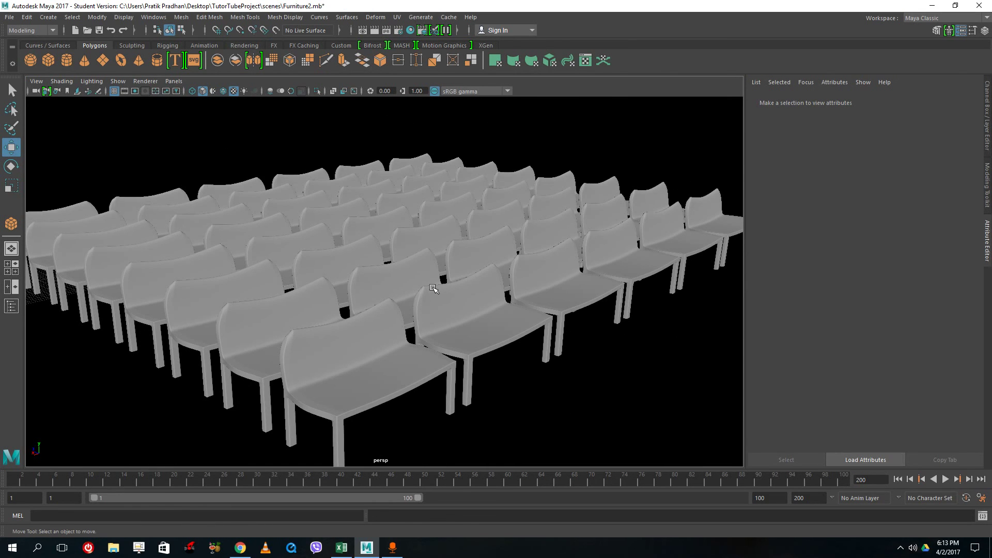